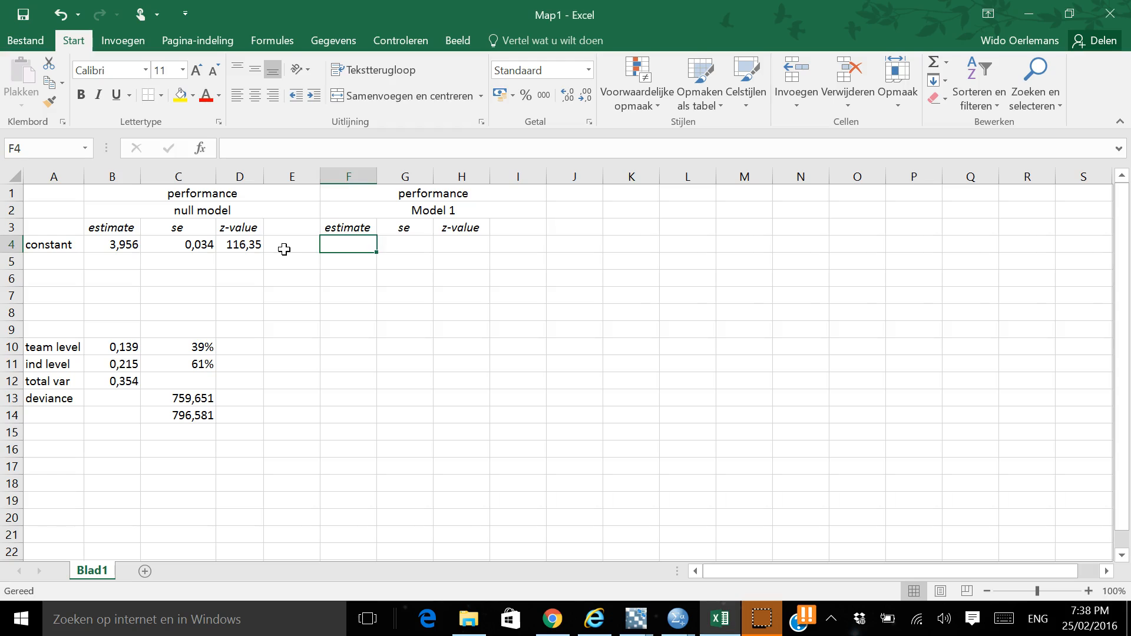
Switch to MLwiN and add WD to the PERF model as a predictor centred on the grand mean
{"action": "key", "text": "alt+Tab"}
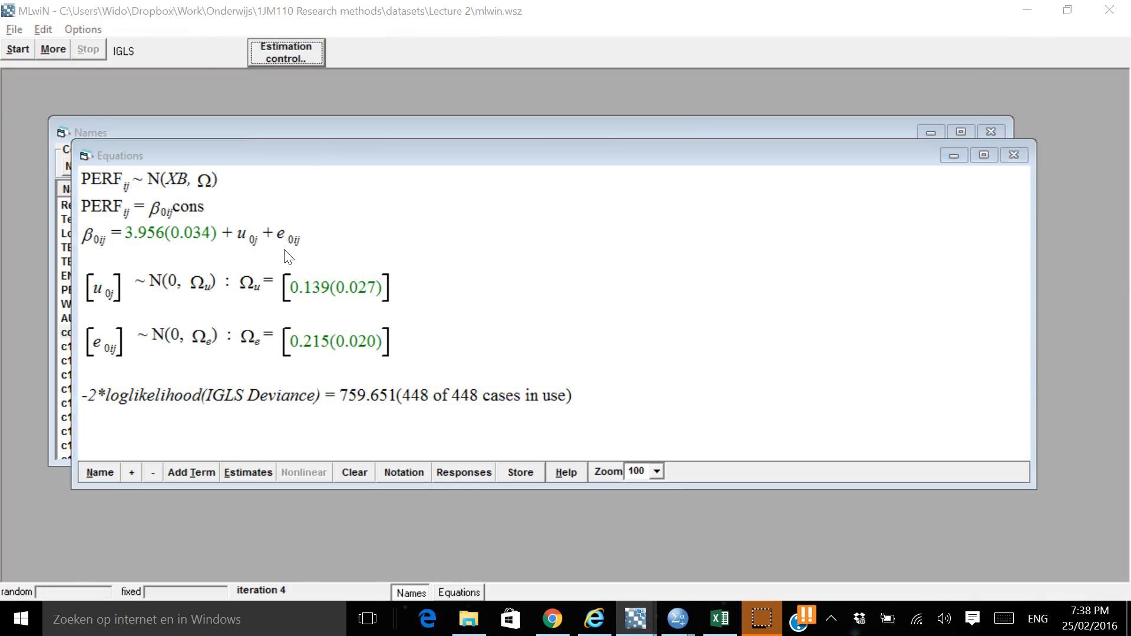
{"action": "key", "text": "alt+Tab"}
{"action": "key", "text": "alt+Tab"}
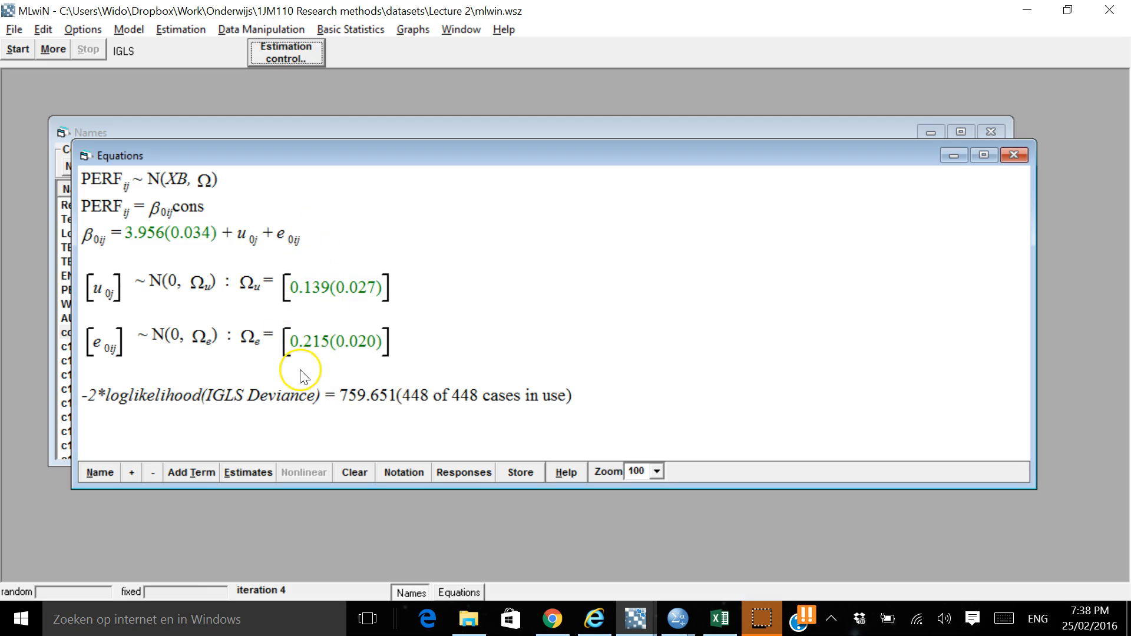
{"action": "left_click", "coordinate": [189, 473]}
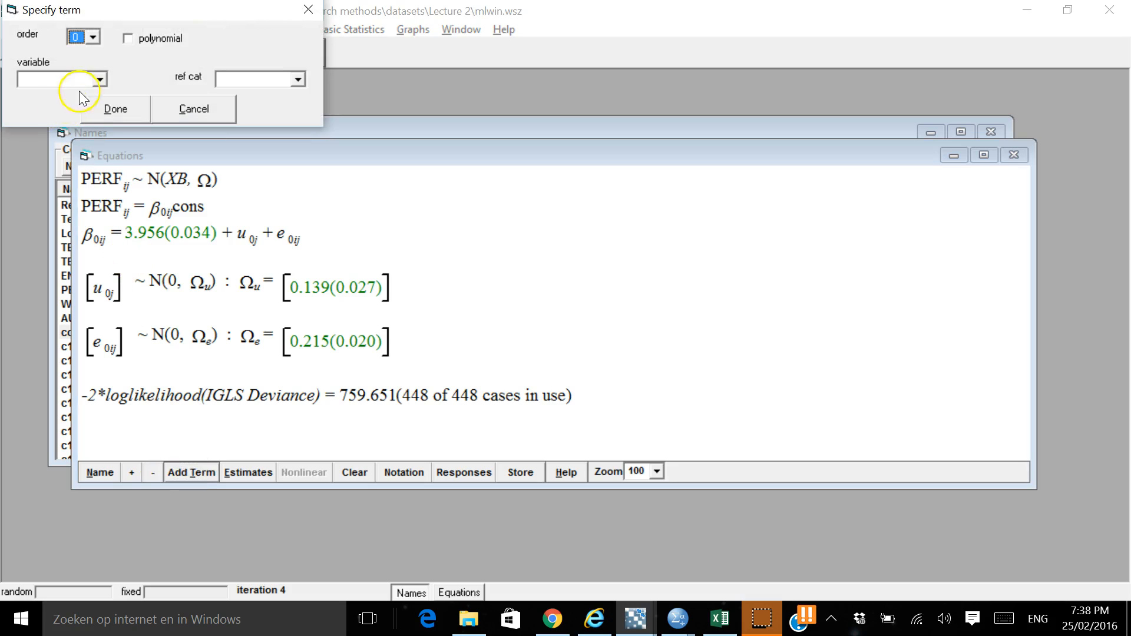
{"action": "left_click", "coordinate": [99, 79]}
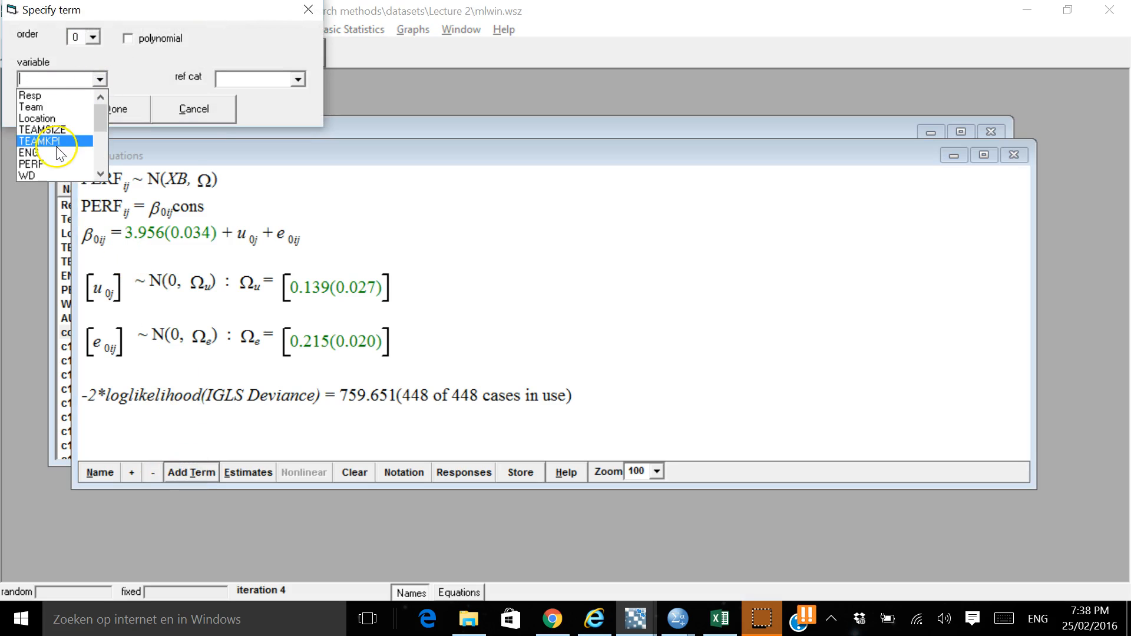
{"action": "left_click", "coordinate": [52, 174]}
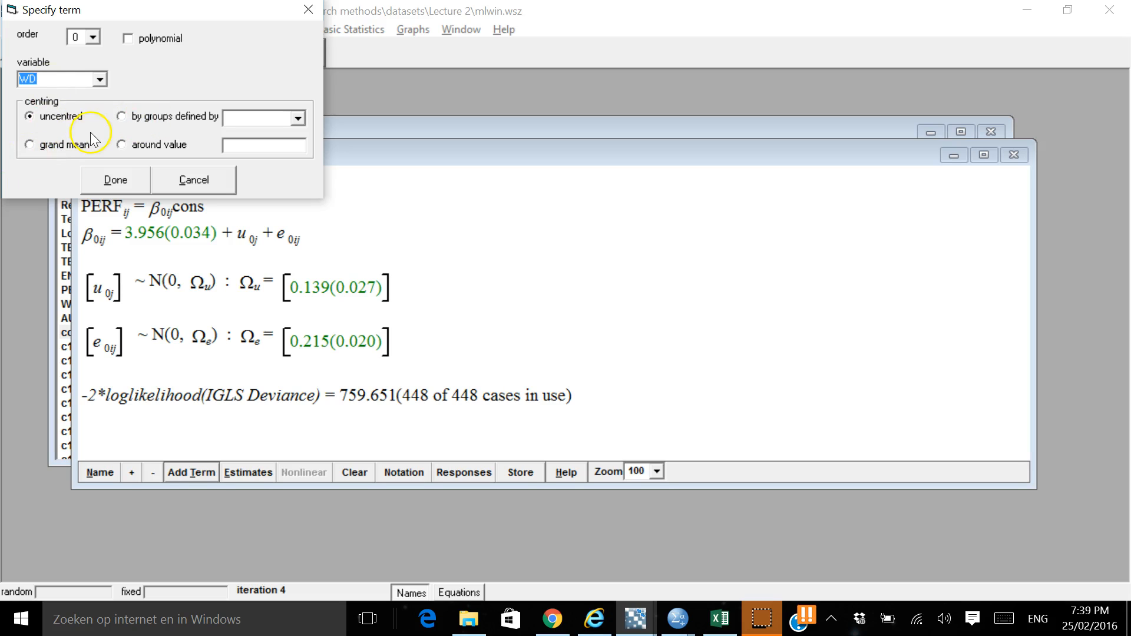
{"action": "left_click", "coordinate": [36, 144]}
{"action": "left_click", "coordinate": [117, 180]}
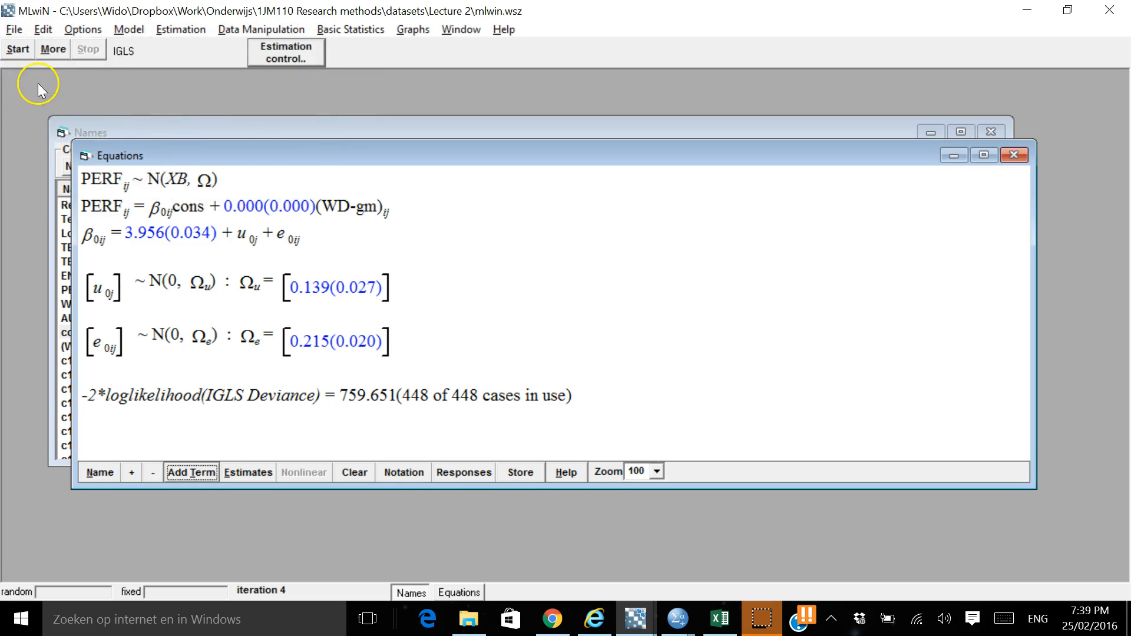
Add AUT as a second predictor centred on the grand mean and estimate the model
{"action": "left_click", "coordinate": [460, 246]}
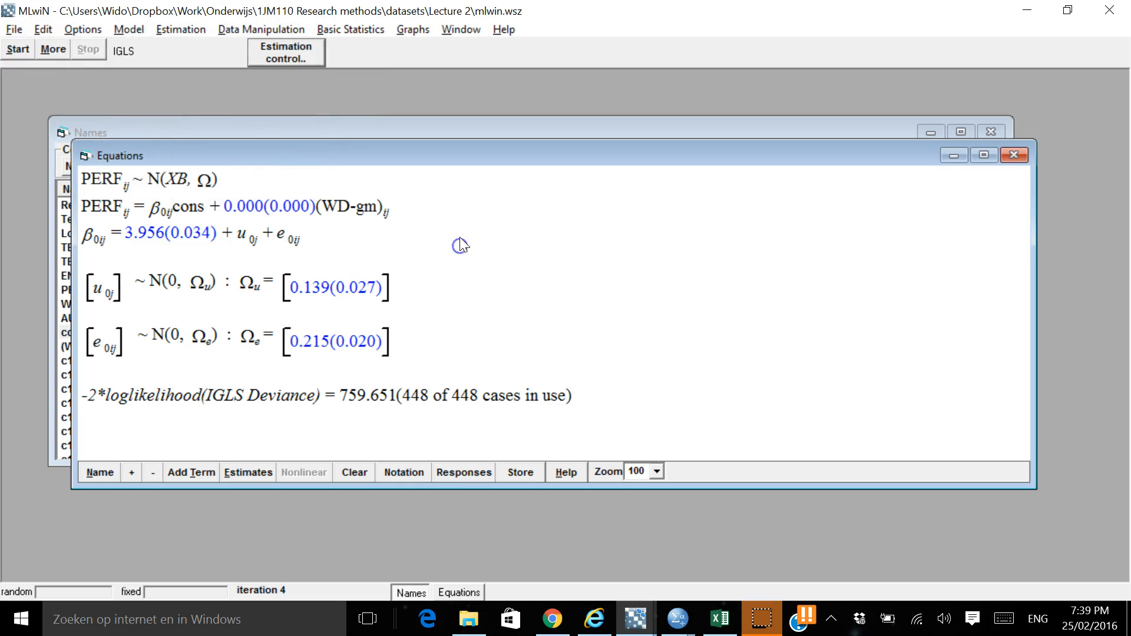
{"action": "left_click", "coordinate": [50, 78]}
{"action": "type", "text": "aut"}
{"action": "key", "text": "Return"}
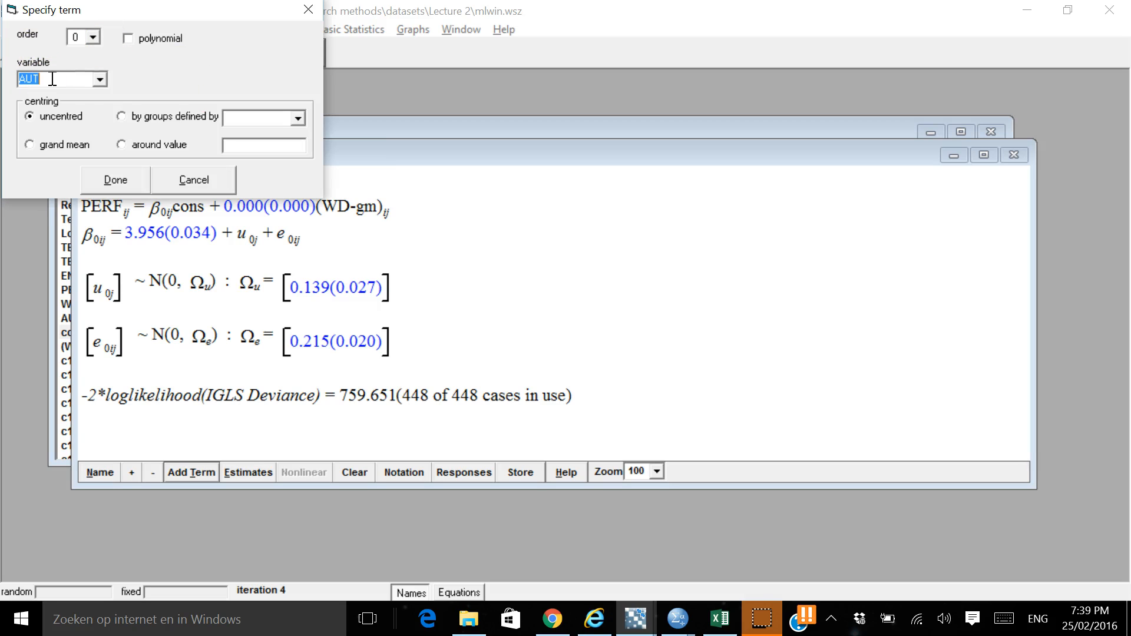
{"action": "left_click", "coordinate": [37, 151]}
{"action": "left_click", "coordinate": [26, 109]}
{"action": "left_click", "coordinate": [33, 143]}
{"action": "left_click", "coordinate": [51, 118]}
{"action": "left_click", "coordinate": [41, 144]}
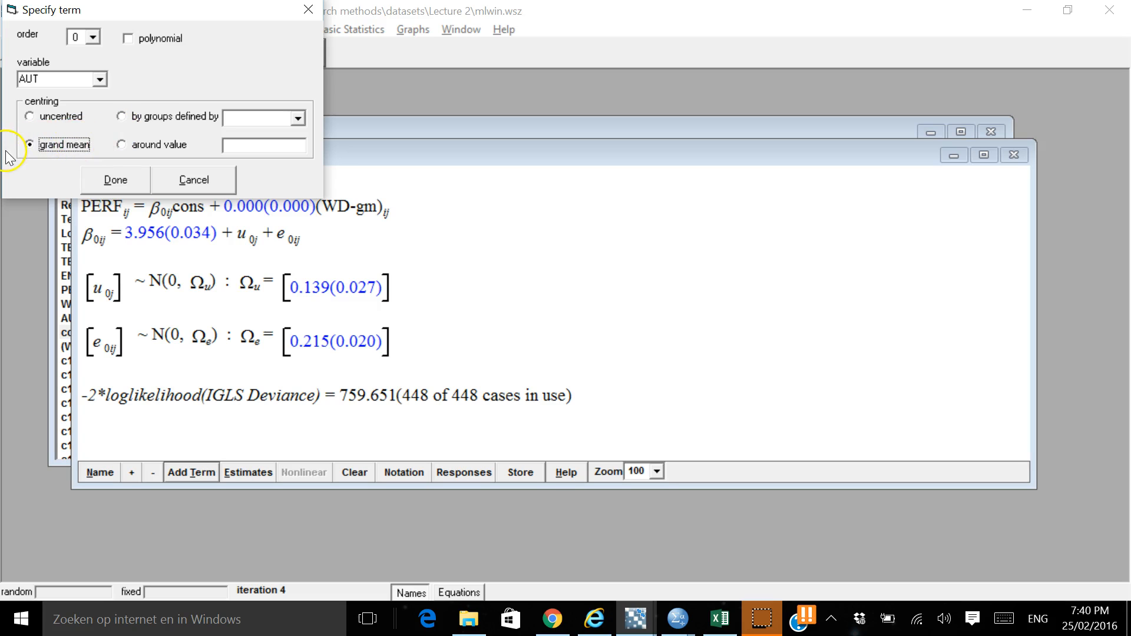
{"action": "left_click", "coordinate": [112, 180]}
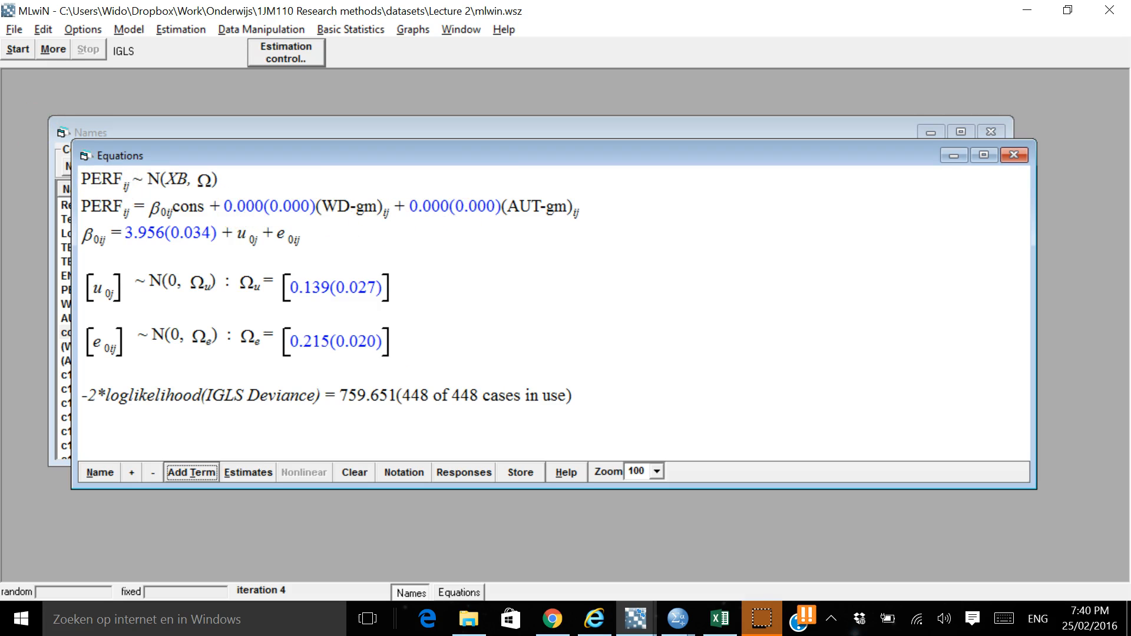
{"action": "left_click", "coordinate": [10, 53]}
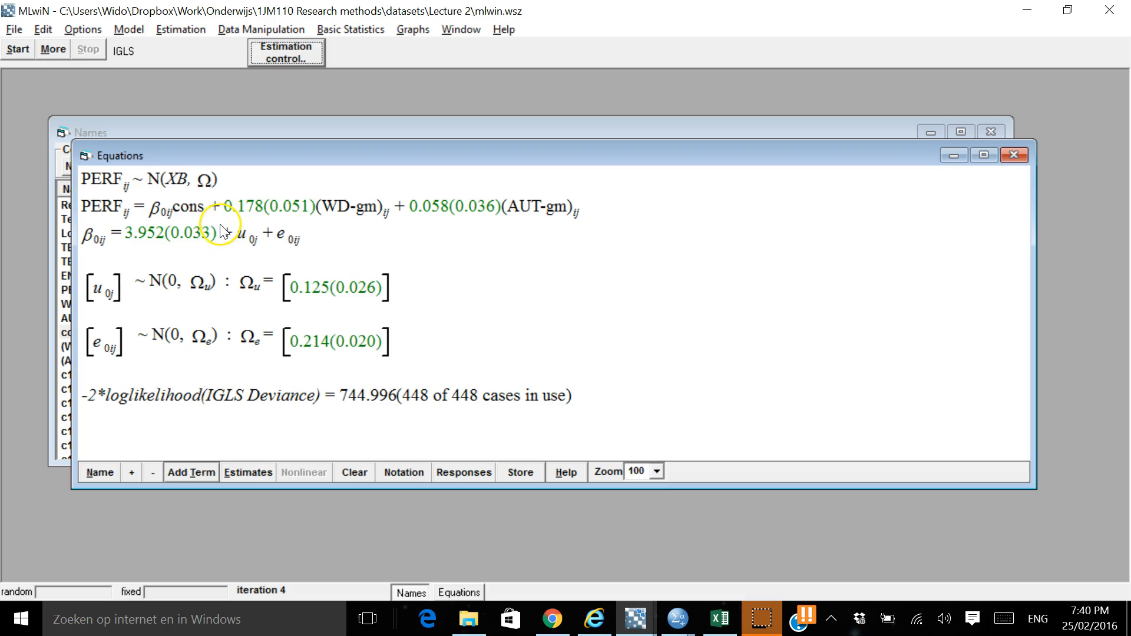
Switch to Excel, enter the row label "workpressure" in A5, and widen column A to fit it
{"action": "key", "text": "alt+Tab"}
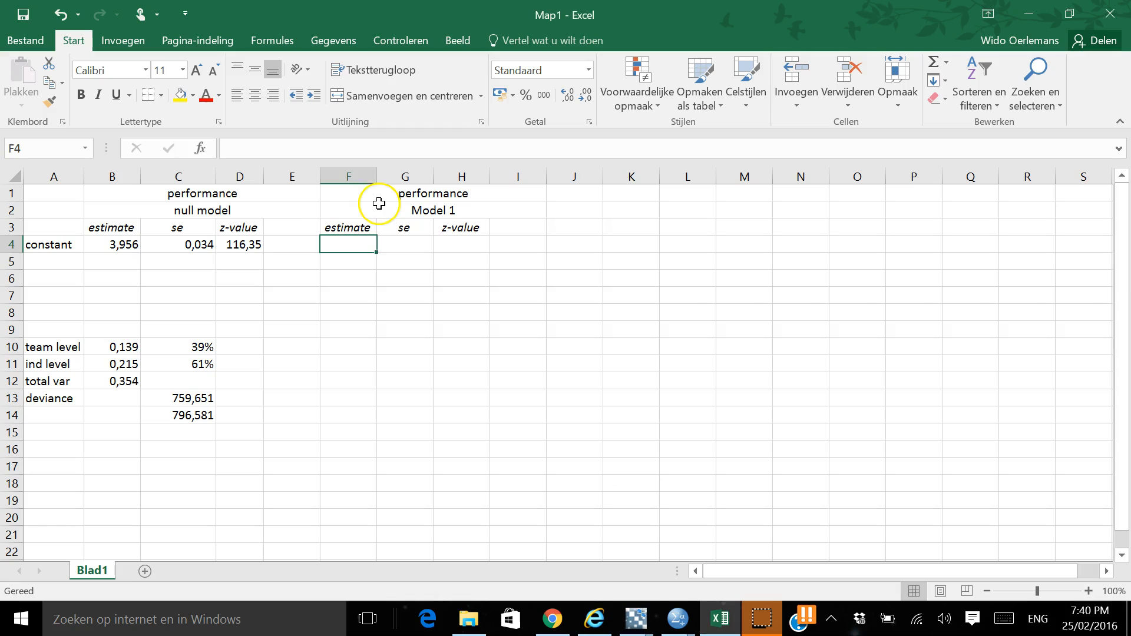
{"action": "left_click", "coordinate": [434, 203]}
{"action": "key", "text": "Down"}
{"action": "key", "text": "Up"}
{"action": "key", "text": "Up"}
{"action": "key", "text": "Down"}
{"action": "key", "text": "Down"}
{"action": "key", "text": "Left"}
{"action": "key", "text": "Left"}
{"action": "key", "text": "Up"}
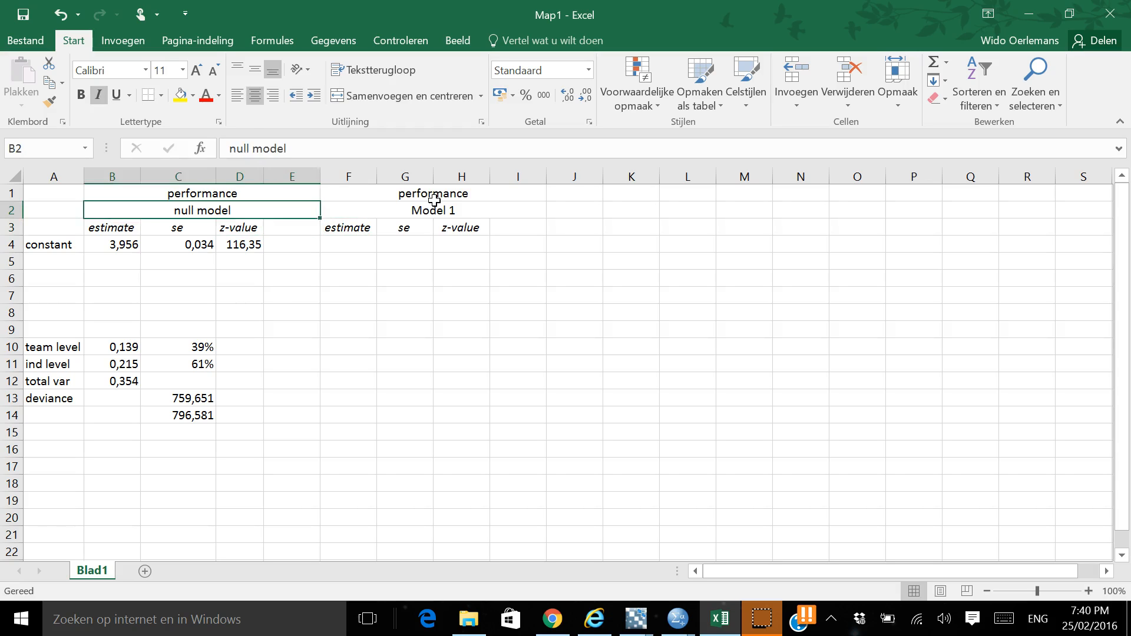
{"action": "key", "text": "Left"}
{"action": "key", "text": "Down"}
{"action": "key", "text": "Down"}
{"action": "key", "text": "Down"}
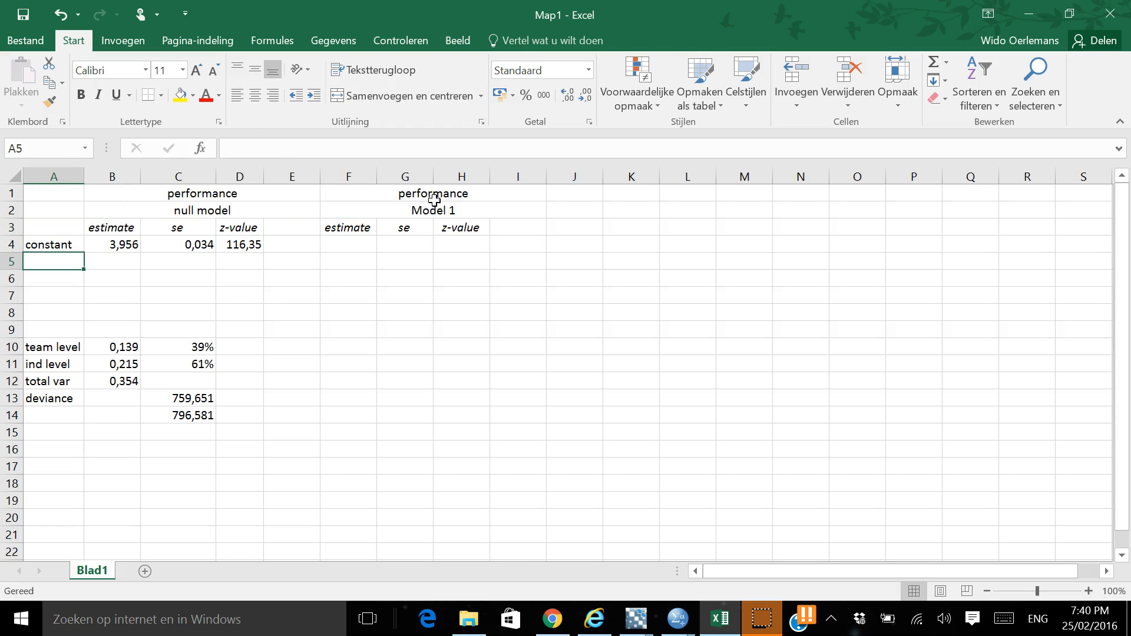
{"action": "key", "text": "alt+Tab"}
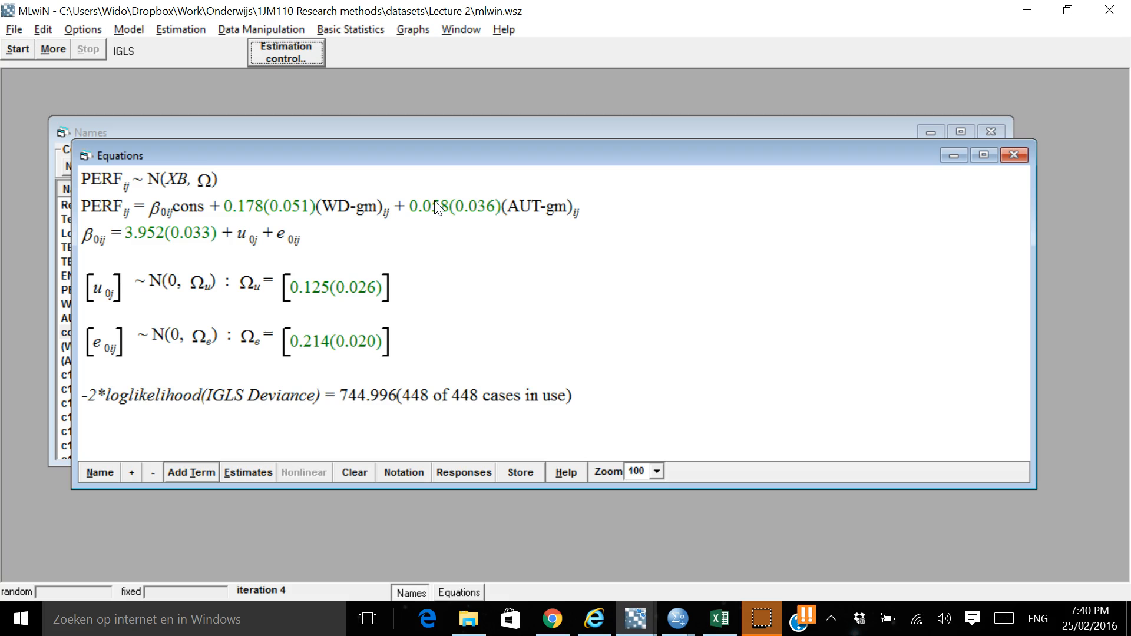
{"action": "key", "text": "alt+Tab"}
{"action": "type", "text": "workpressure"}
{"action": "key", "text": "Return"}
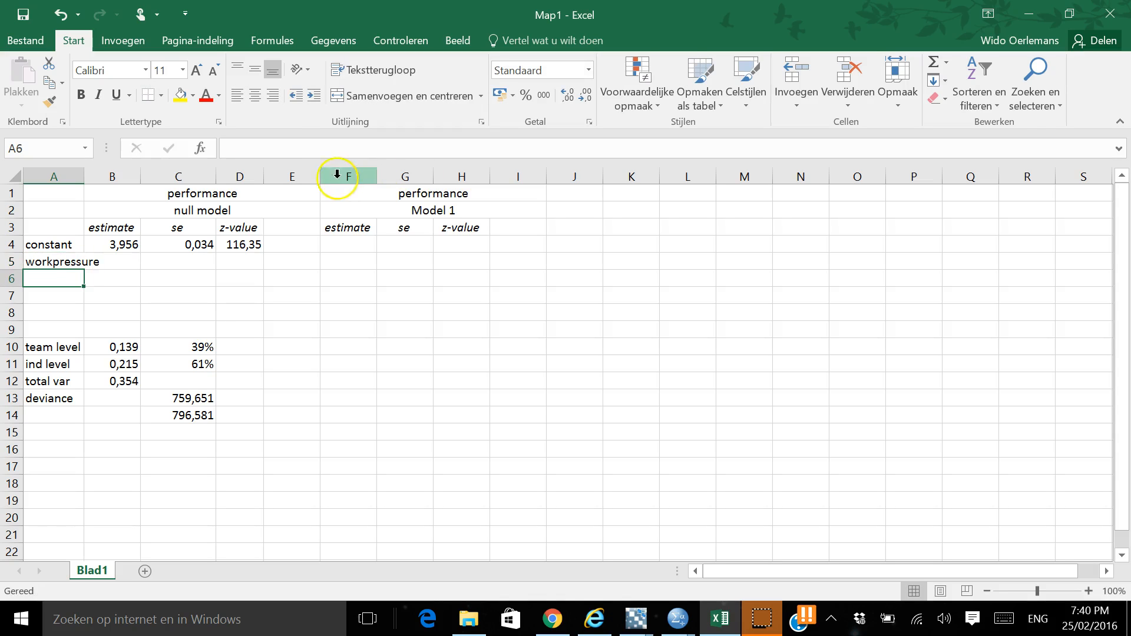
{"action": "double_click", "coordinate": [83, 176]}
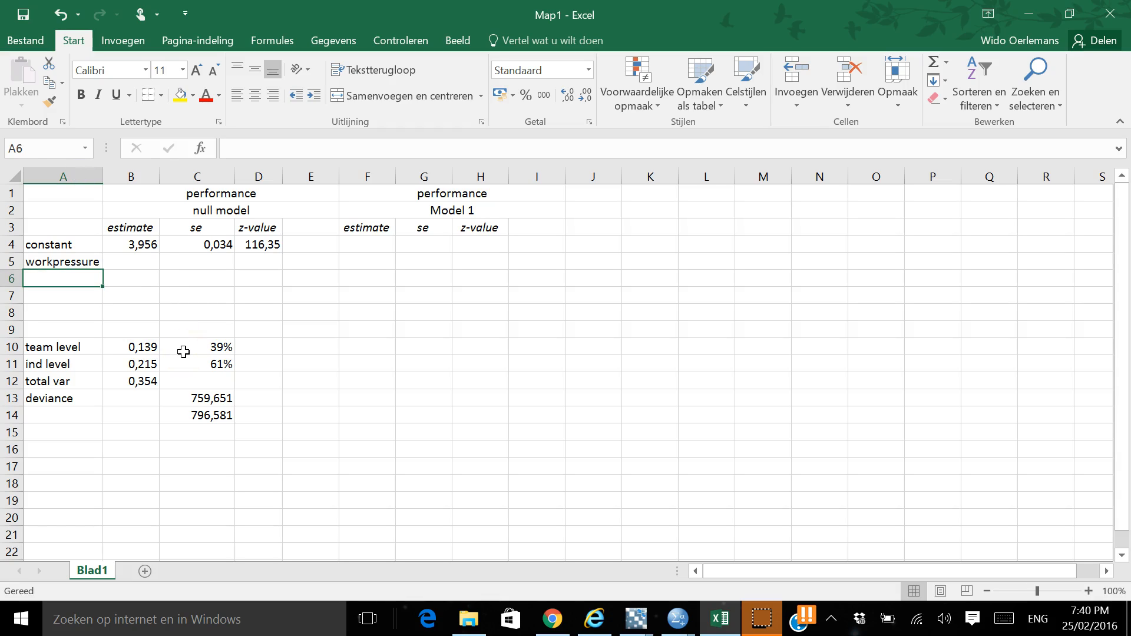
Enter the row label "autonomy" in A6 for the second predictor of the MLwiN model
{"action": "key", "text": "alt+Tab"}
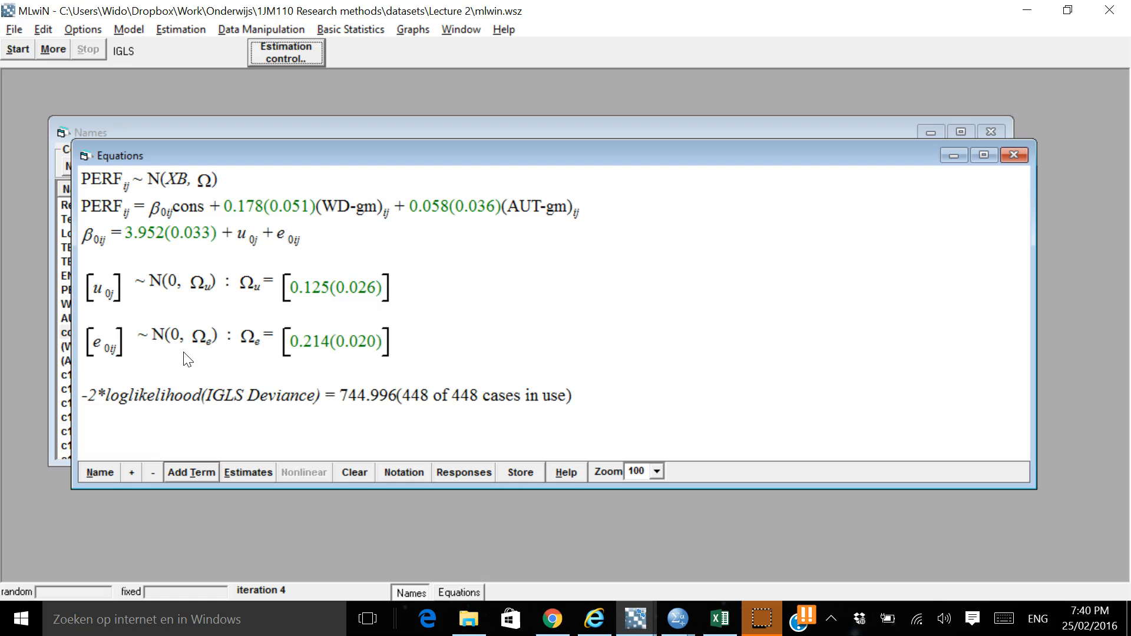
{"action": "key", "text": "alt+Tab"}
{"action": "type", "text": "autonomy"}
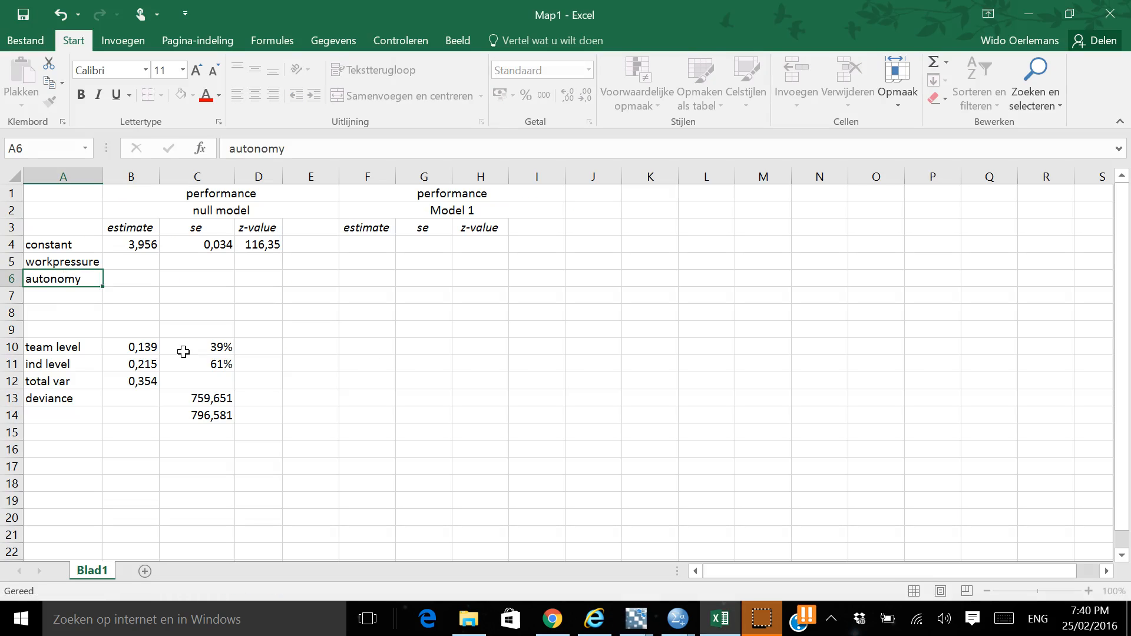
{"action": "key", "text": "Return"}
{"action": "key", "text": "Up"}
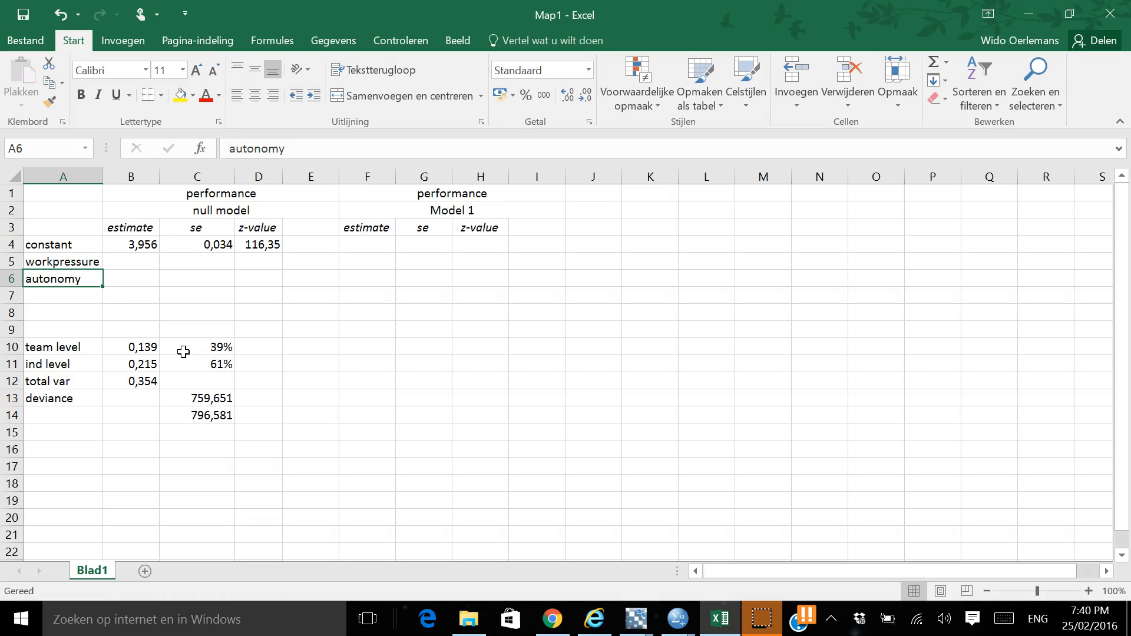
Enter 3.952 from the MLwiN output as the constant's Model 1 estimate in F4
{"action": "key", "text": "Up"}
{"action": "key", "text": "Down"}
{"action": "key", "text": "Right"}
{"action": "key", "text": "Right"}
{"action": "key", "text": "Right"}
{"action": "key", "text": "Up"}
{"action": "key", "text": "Right"}
{"action": "key", "text": "Right"}
{"action": "key", "text": "Up"}
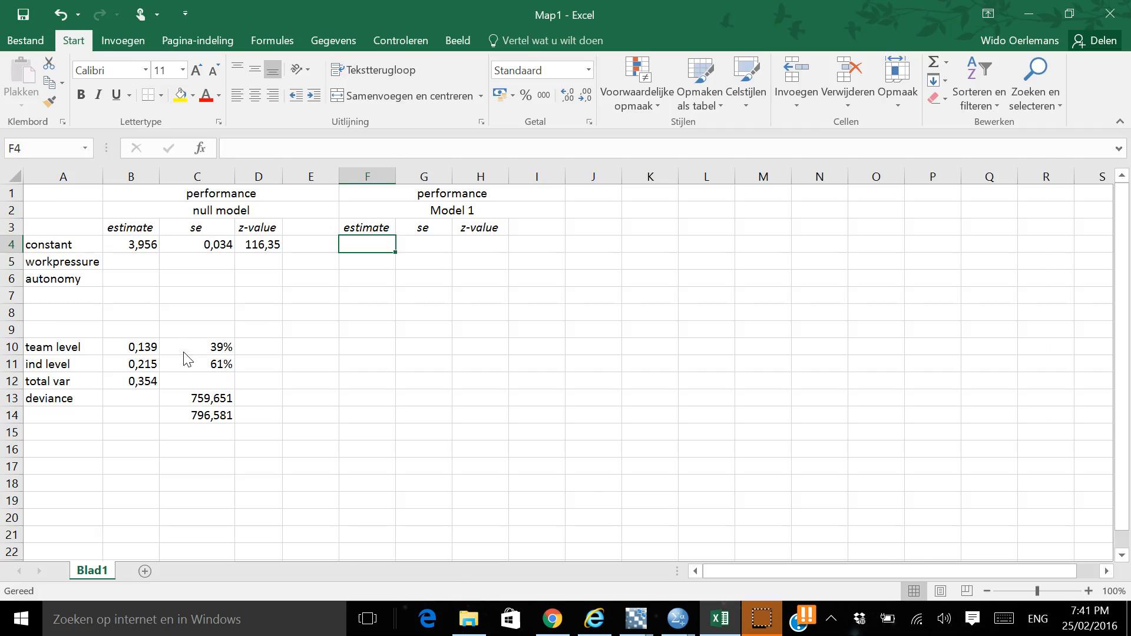
{"action": "key", "text": "alt+Tab"}
{"action": "key", "text": "alt+Tab"}
{"action": "type", "text": "3.9"}
{"action": "key", "text": "alt+Tab"}
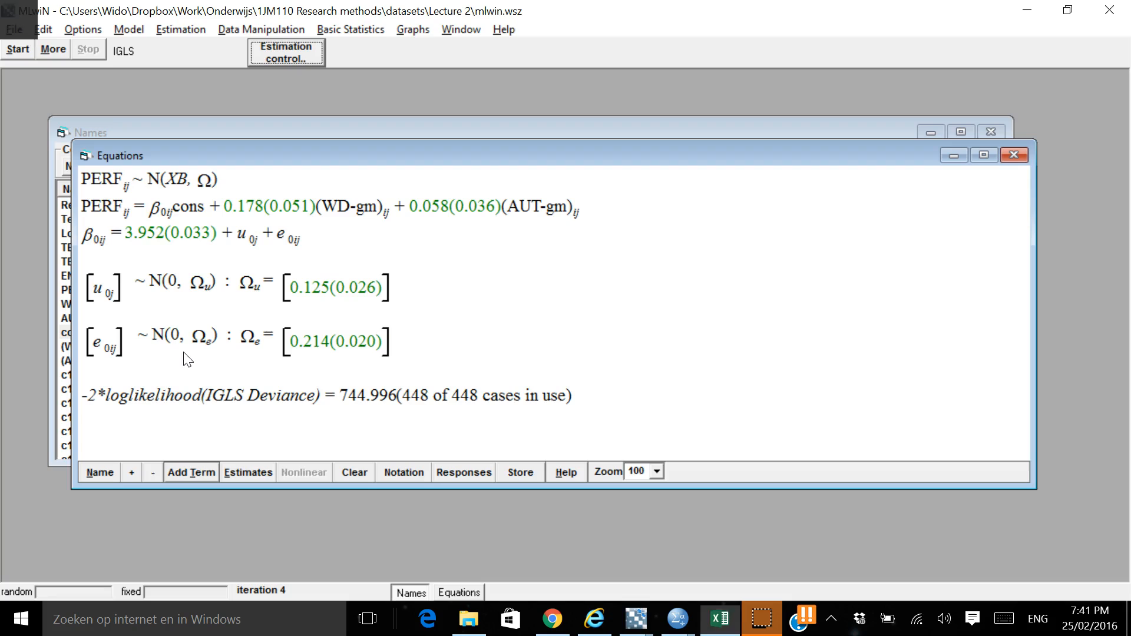
{"action": "key", "text": "alt+Tab"}
{"action": "type", "text": "52"}
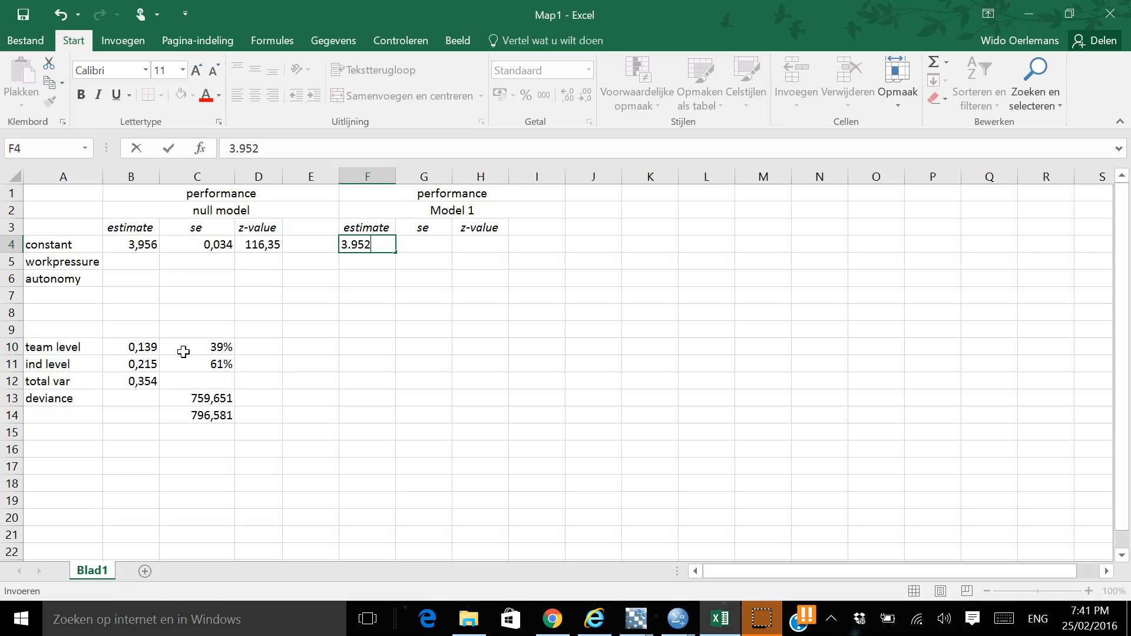
{"action": "key", "text": "Return"}
{"action": "key", "text": "Up"}
{"action": "key", "text": "Right"}
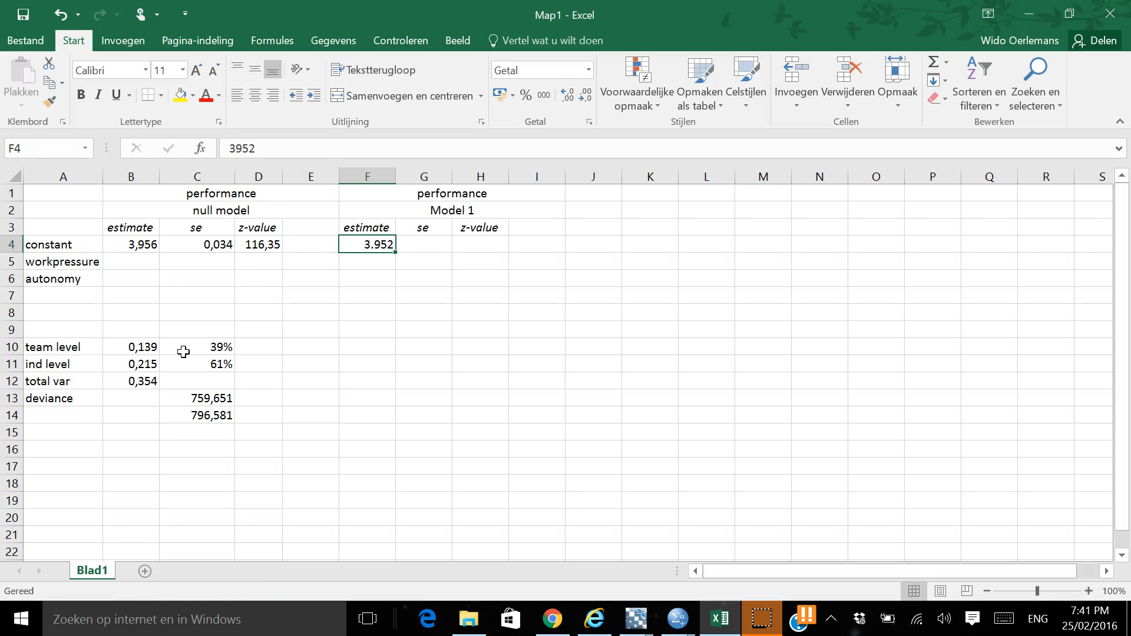
Re-enter the constant's Model 1 estimate in F4 as 3,952, using a decimal comma
{"action": "type", "text": "3"}
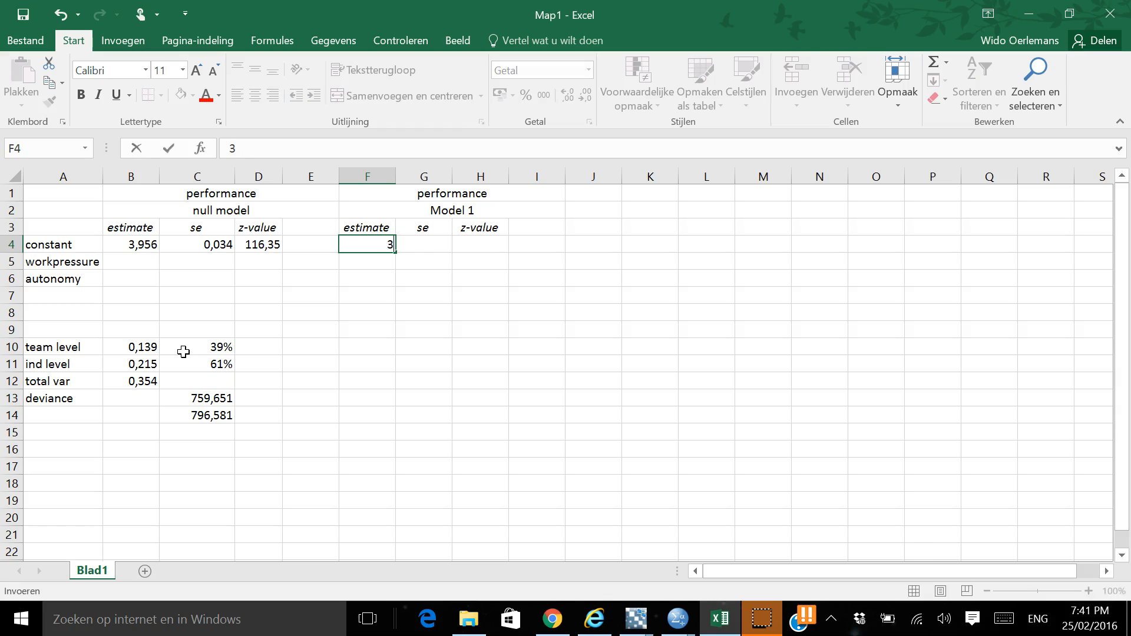
{"action": "type", "text": ",952"}
{"action": "key", "text": "Tab"}
{"action": "key", "text": "Left"}
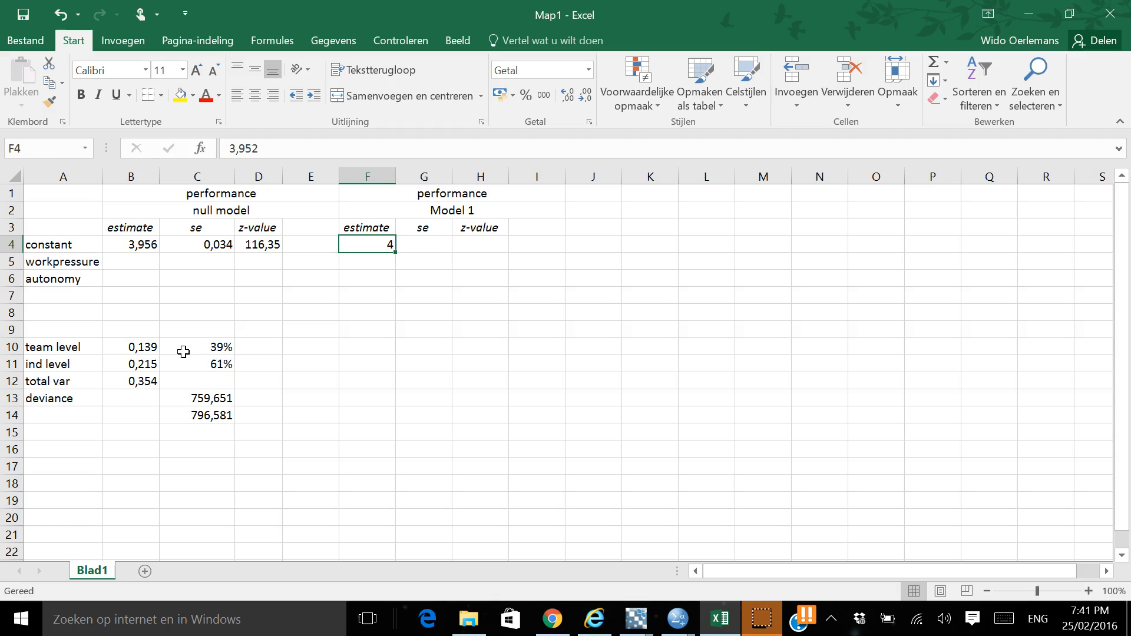
Try to change the number of decimals shown for all cells of the sheet
{"action": "key", "text": "shift+Right"}
{"action": "key", "text": "shift+Right"}
{"action": "key", "text": "shift+Right"}
{"action": "key", "text": "shift+Right"}
{"action": "key", "text": "shift+Right"}
{"action": "key", "text": "shift+Right"}
{"action": "key", "text": "shift+Right"}
{"action": "key", "text": "shift+Right"}
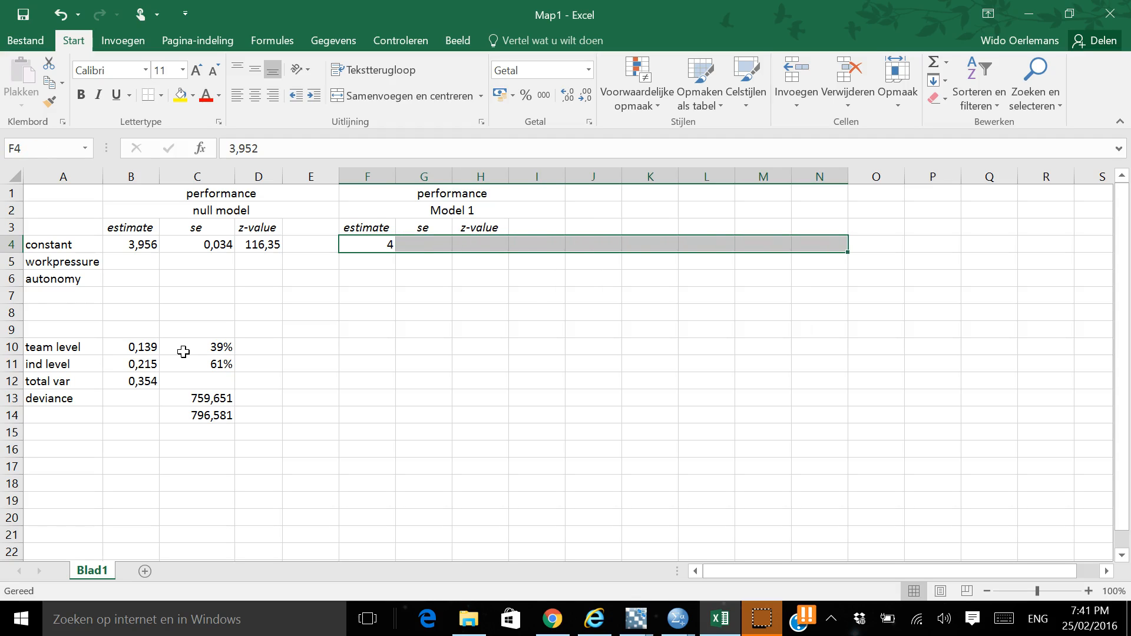
{"action": "left_click", "coordinate": [11, 174]}
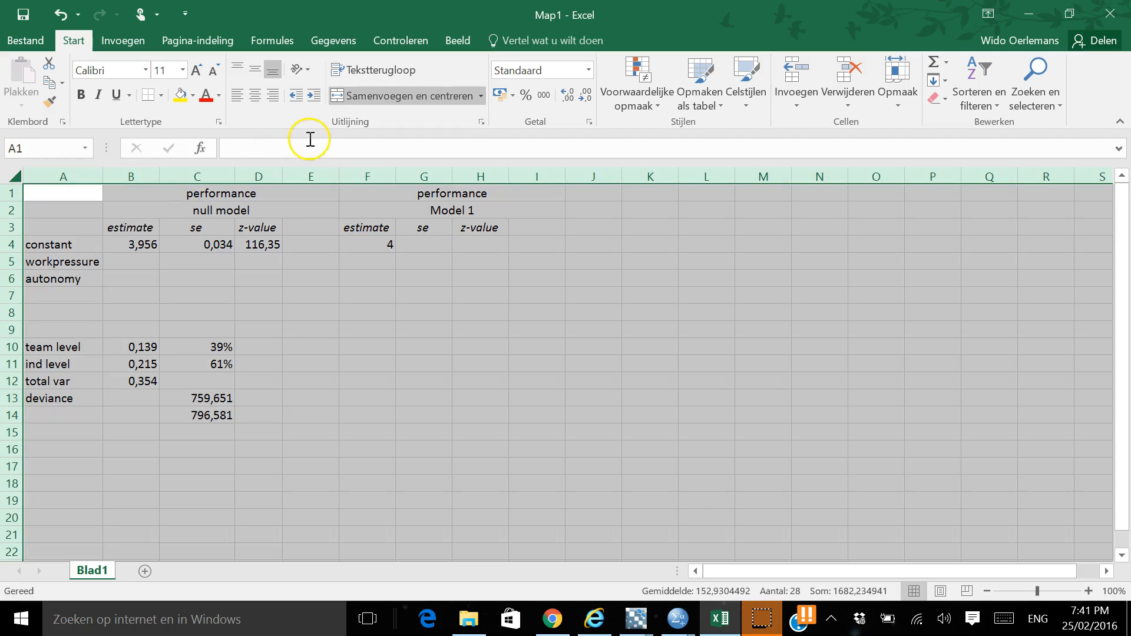
{"action": "left_click", "coordinate": [604, 100]}
{"action": "left_click", "coordinate": [585, 97]}
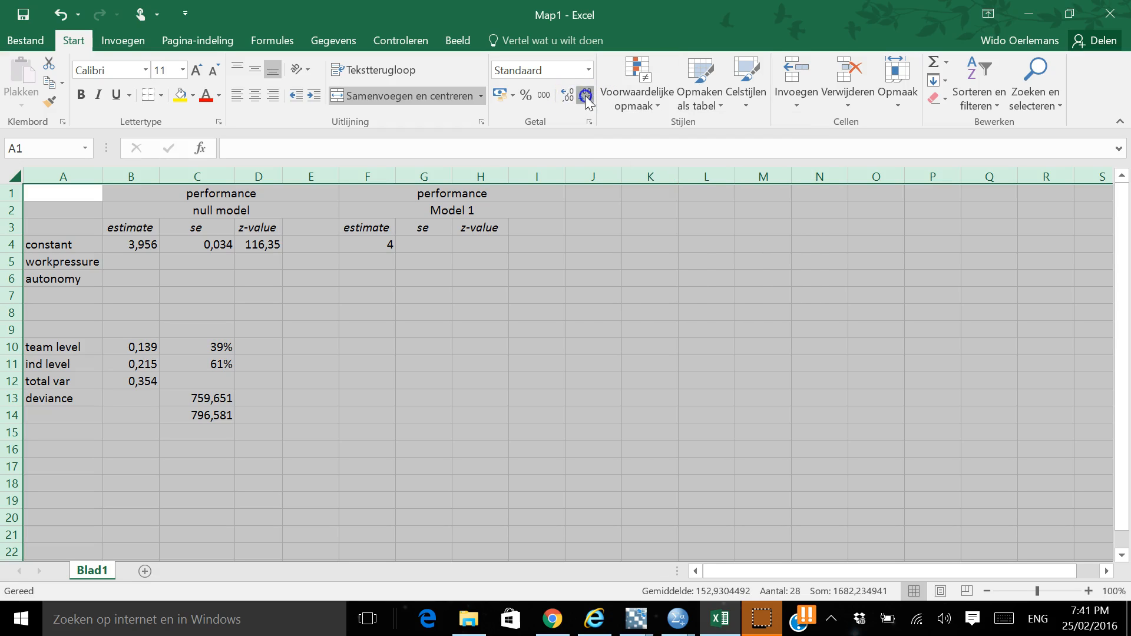
{"action": "left_click", "coordinate": [567, 99]}
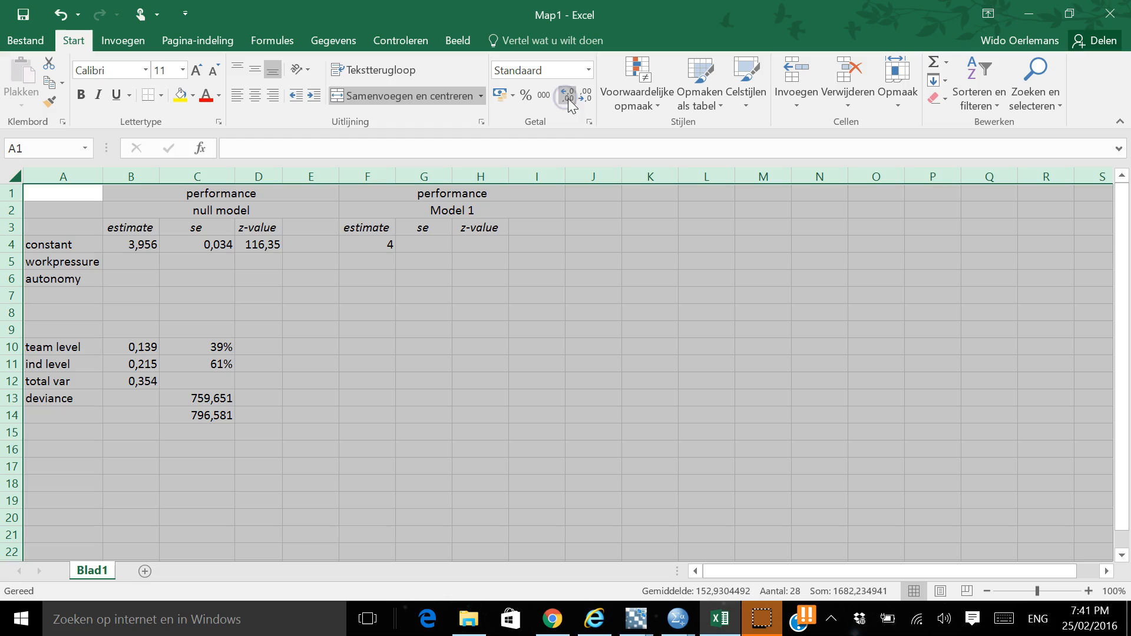
{"action": "left_click", "coordinate": [375, 257]}
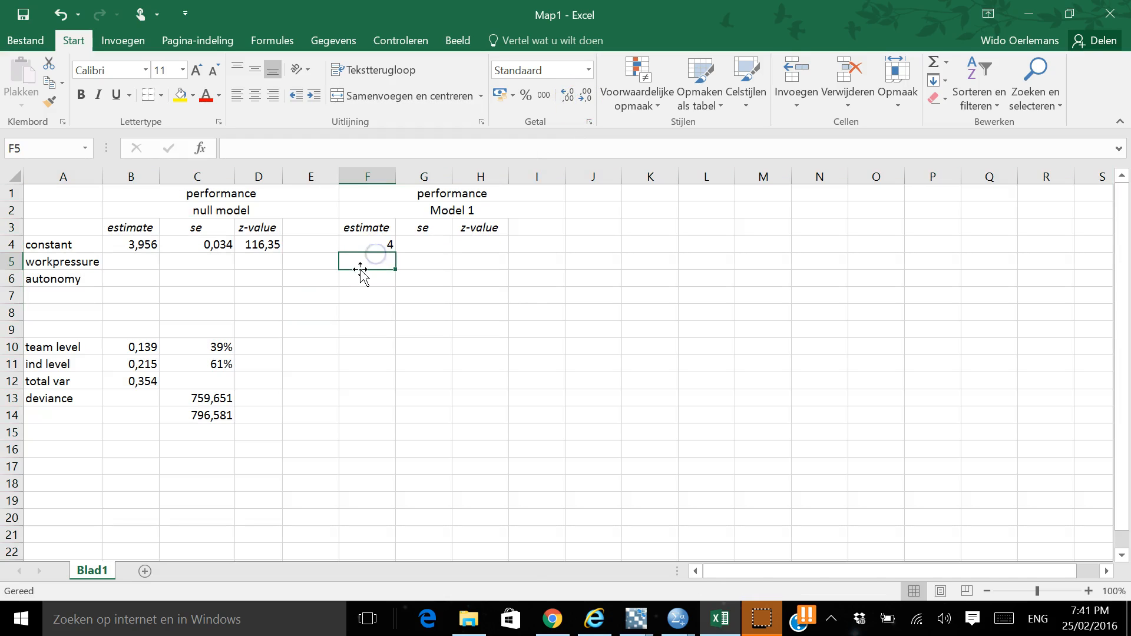
{"action": "key", "text": "ctrl+a"}
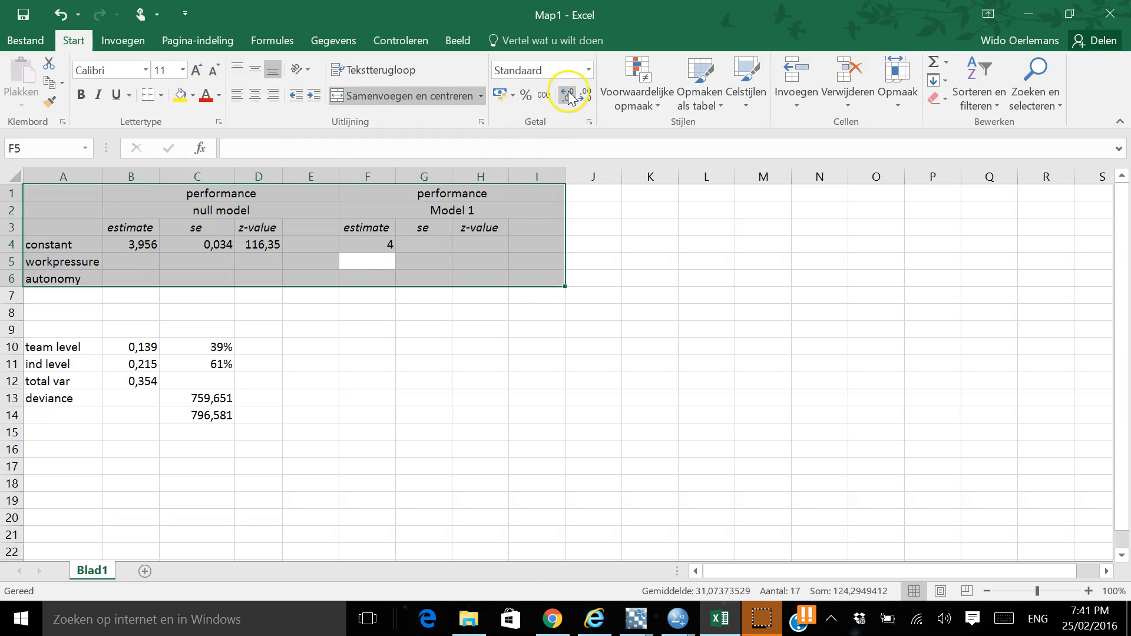
{"action": "key", "text": "shift+Down"}
{"action": "key", "text": "shift+Down"}
{"action": "key", "text": "Up"}
{"action": "key", "text": "Left"}
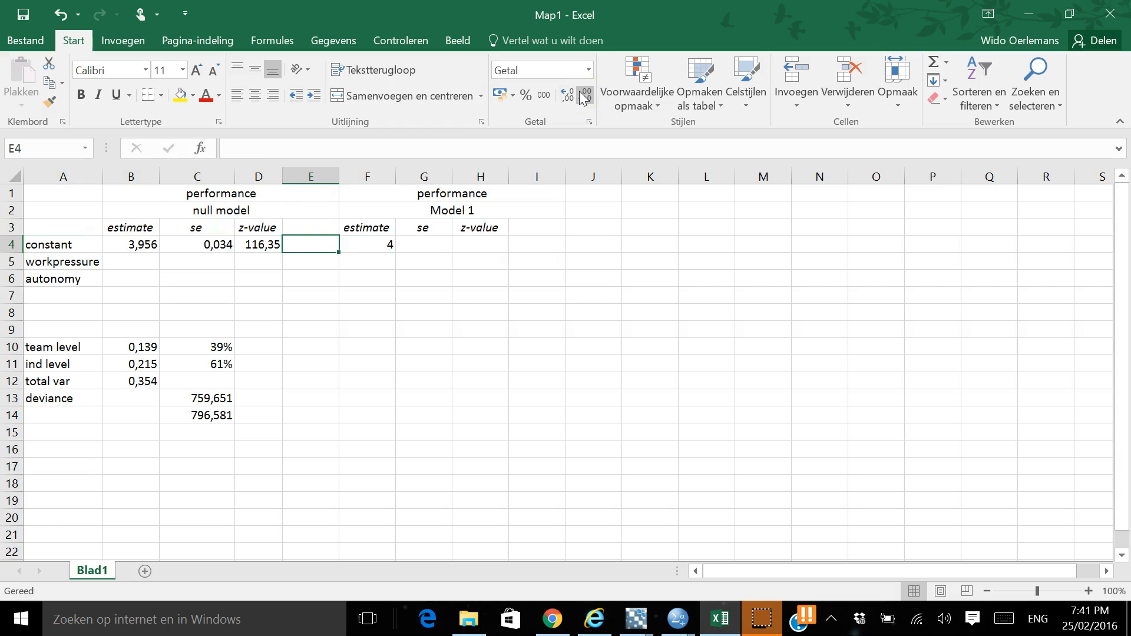
{"action": "key", "text": "Home"}
{"action": "key", "text": "Up"}
{"action": "key", "text": "Up"}
{"action": "key", "text": "Up"}
{"action": "key", "text": "Down"}
{"action": "key", "text": "Down"}
{"action": "key", "text": "Down"}
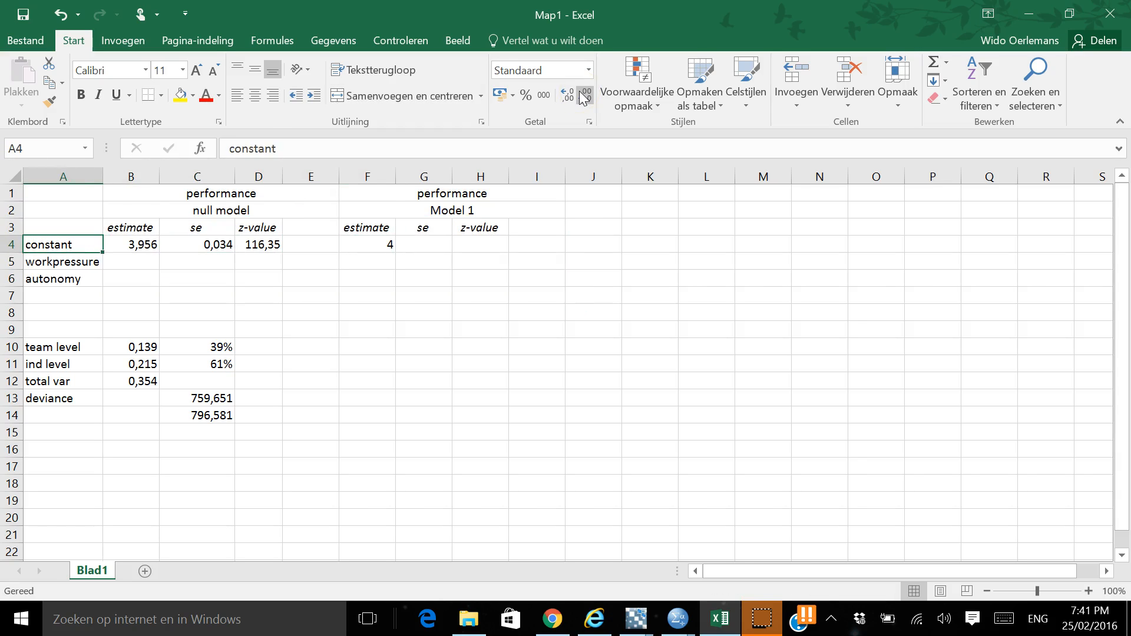
Format the block of result cells from B4 through P22 to display three decimals
{"action": "key", "text": "Right"}
{"action": "key", "text": "shift+Right"}
{"action": "key", "text": "shift+Right"}
{"action": "key", "text": "shift+Right"}
{"action": "key", "text": "shift+Right"}
{"action": "key", "text": "shift+Down"}
{"action": "key", "text": "shift+Down"}
{"action": "key", "text": "shift+Down"}
{"action": "key", "text": "shift+Down"}
{"action": "key", "text": "shift+Down"}
{"action": "key", "text": "shift+Down"}
{"action": "key", "text": "shift+Down"}
{"action": "key", "text": "shift+Down"}
{"action": "key", "text": "shift+Down"}
{"action": "key", "text": "shift+Down"}
{"action": "key", "text": "shift+Down"}
{"action": "key", "text": "shift+Down"}
{"action": "key", "text": "shift+Down"}
{"action": "key", "text": "shift+Down"}
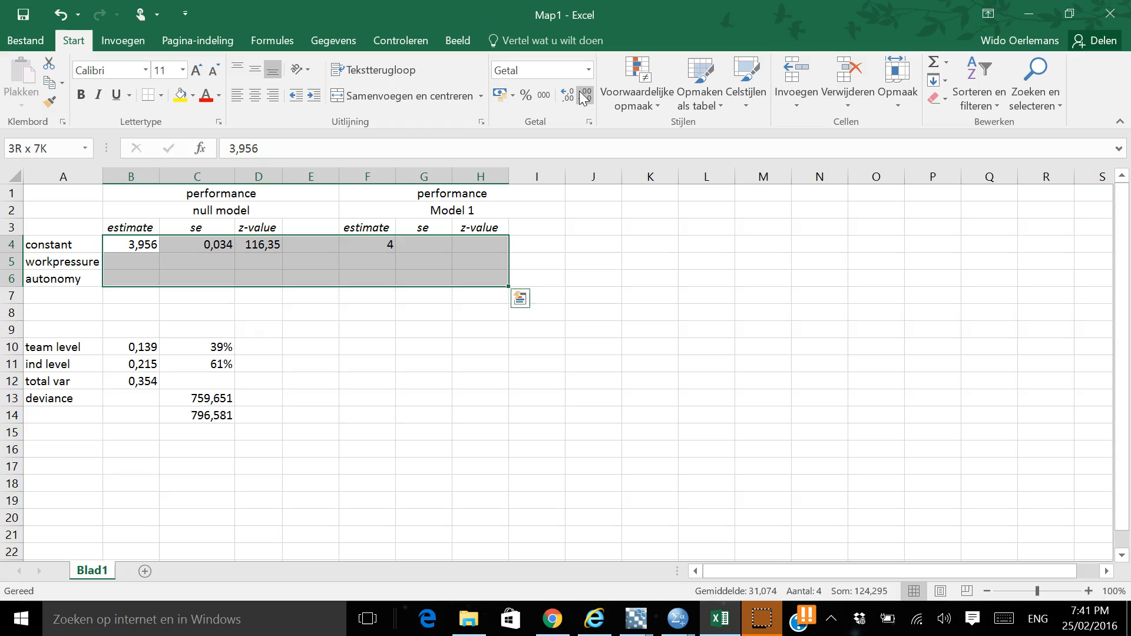
{"action": "key", "text": "shift+Right"}
{"action": "key", "text": "shift+Right"}
{"action": "key", "text": "shift+Right"}
{"action": "key", "text": "shift+Right"}
{"action": "key", "text": "shift+Right"}
{"action": "key", "text": "shift+Right"}
{"action": "key", "text": "shift+Right"}
{"action": "key", "text": "shift+Right"}
{"action": "key", "text": "shift+Down"}
{"action": "key", "text": "shift+Down"}
{"action": "key", "text": "shift+Down"}
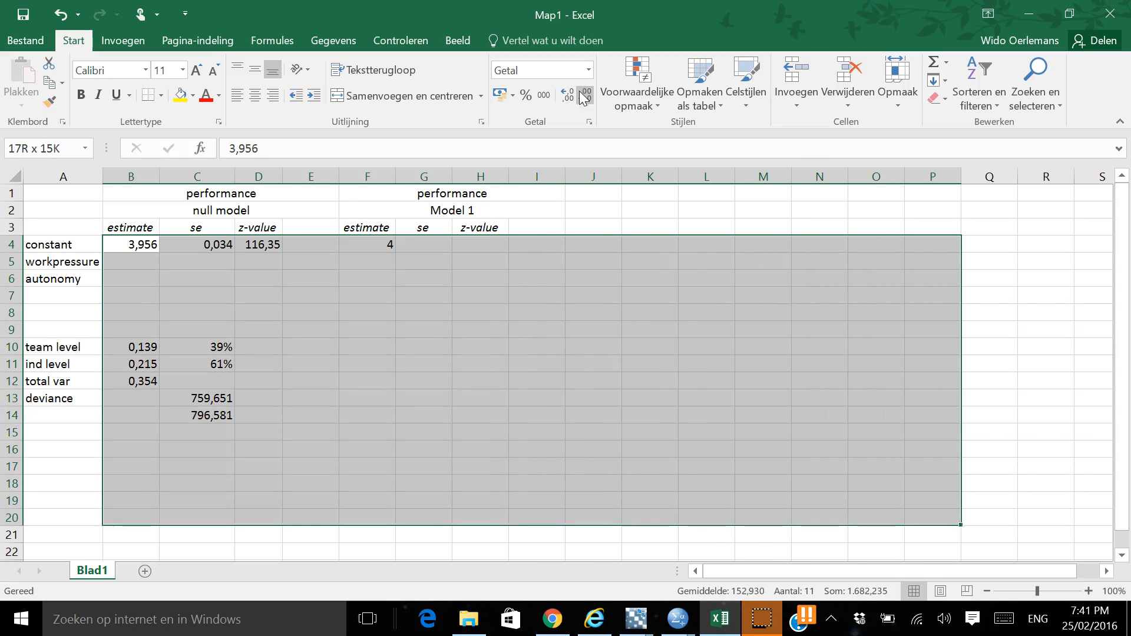
{"action": "left_click", "coordinate": [578, 91]}
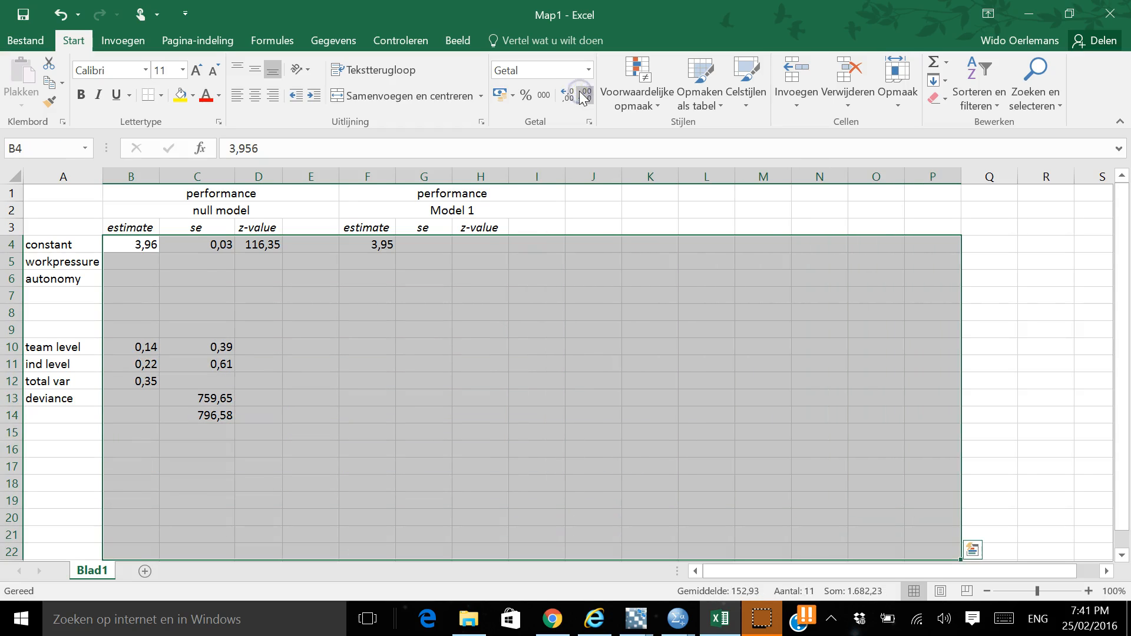
{"action": "left_click", "coordinate": [568, 95]}
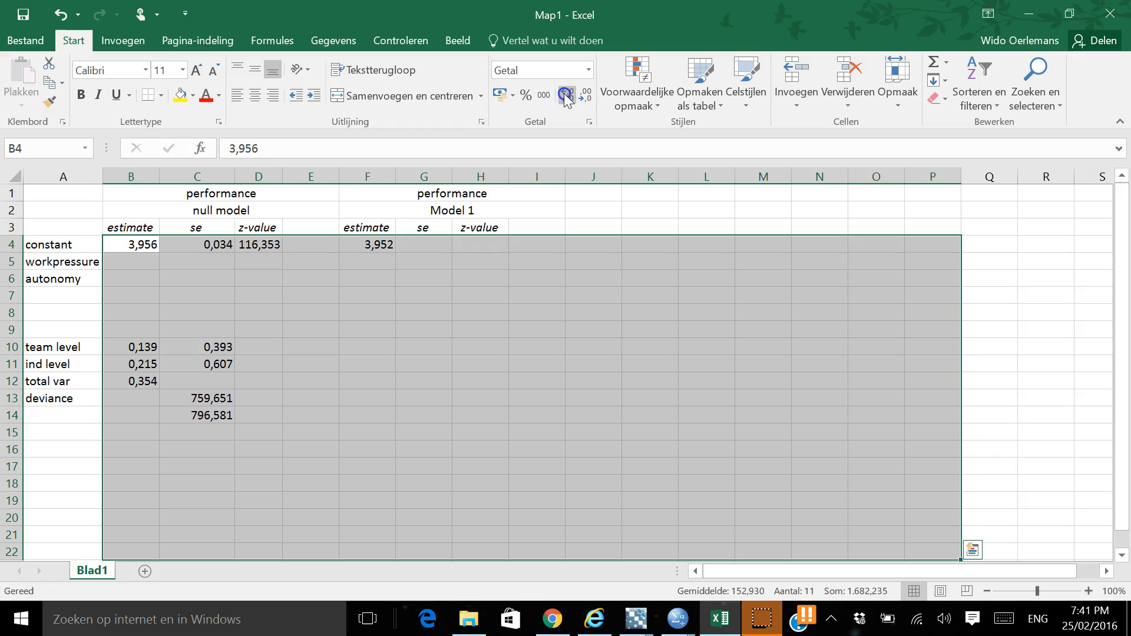
{"action": "left_click", "coordinate": [360, 313]}
Enter 0,033 from the MLwiN output as the constant's Model 1 standard error in G4
{"action": "left_click", "coordinate": [425, 243]}
{"action": "key", "text": "alt+Tab"}
{"action": "key", "text": "alt+Tab"}
{"action": "type", "text": ",033"}
{"action": "key", "text": "ctrl+Return"}
{"action": "key", "text": "Return"}
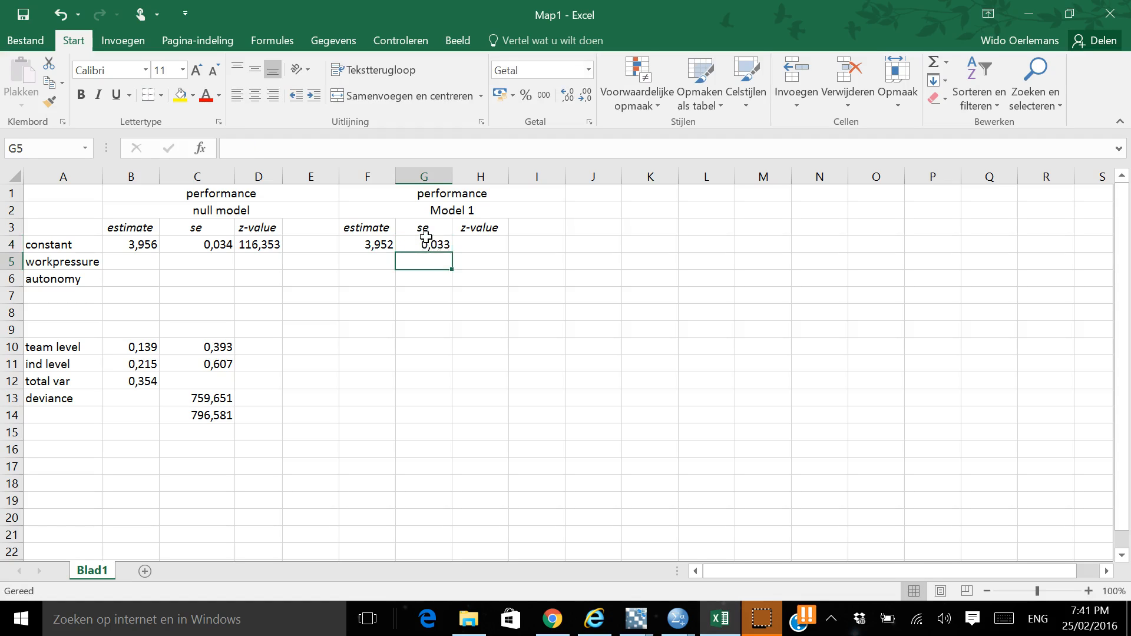
Calculate the constant's Model 1 z-value in H4 with the formula =F4/G4
{"action": "key", "text": "Up"}
{"action": "key", "text": "Right"}
{"action": "type", "text": "="}
{"action": "key", "text": "Left"}
{"action": "key", "text": "Left"}
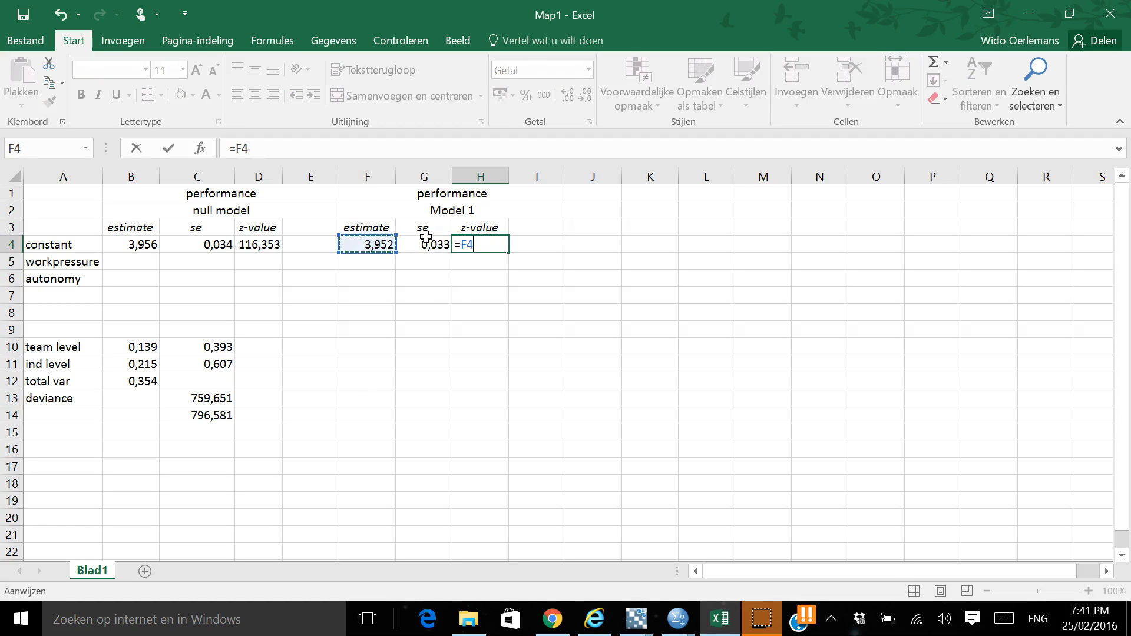
{"action": "type", "text": "/"}
{"action": "key", "text": "Left"}
{"action": "key", "text": "Return"}
{"action": "key", "text": "Up"}
{"action": "key", "text": "Left"}
{"action": "key", "text": "Left"}
{"action": "key", "text": "Left"}
{"action": "key", "text": "Down"}
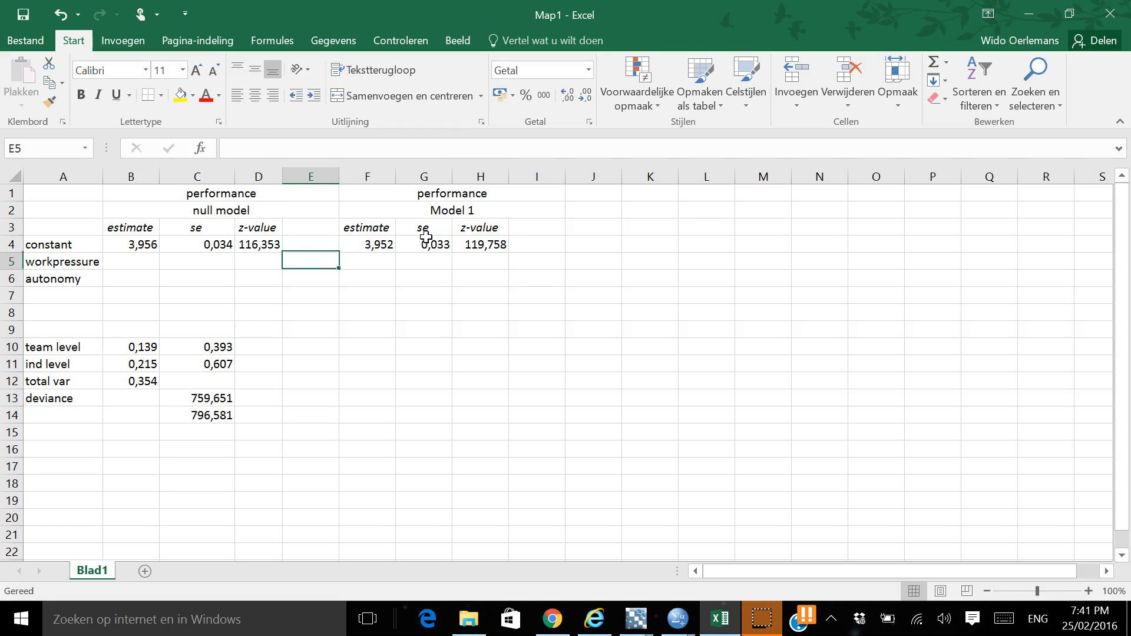
{"action": "key", "text": "Left"}
{"action": "key", "text": "Left"}
{"action": "key", "text": "Left"}
{"action": "key", "text": "Left"}
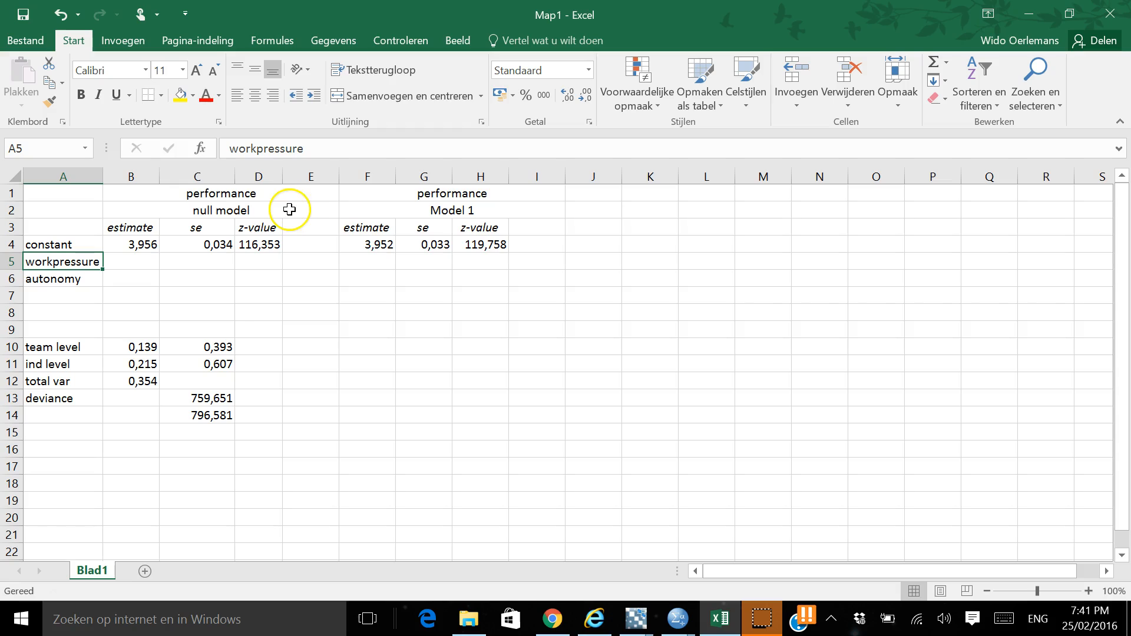
{"action": "left_click", "coordinate": [105, 175]}
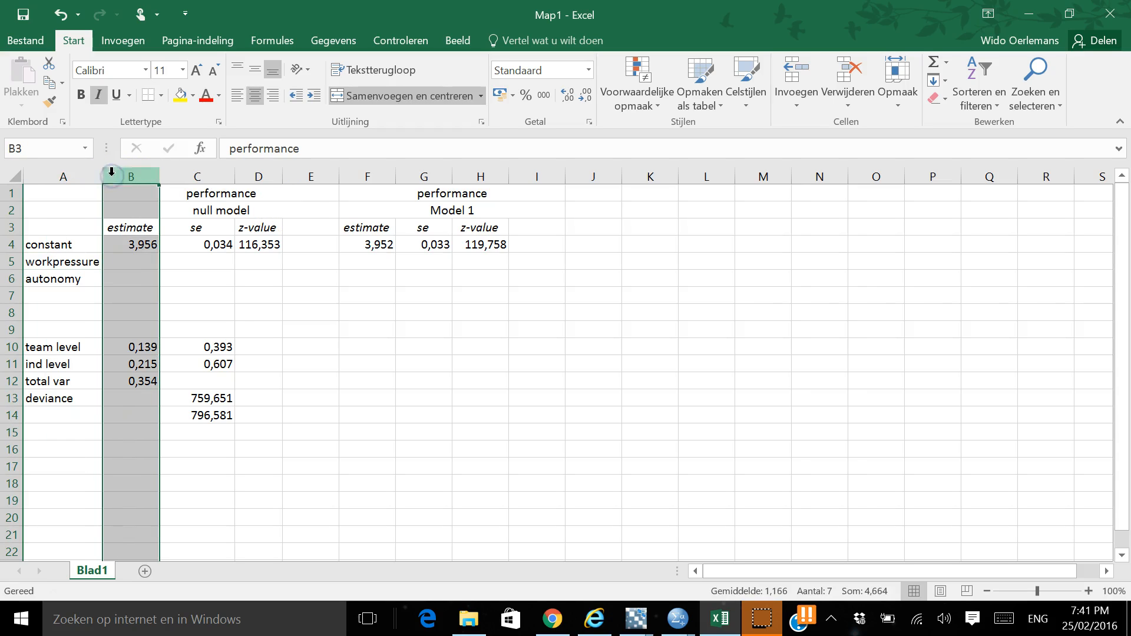
Enter 0,178 from the MLwiN output as the workpressure estimate for Model 1 in F5, using a decimal comma
{"action": "left_click", "coordinate": [367, 262]}
{"action": "key", "text": "alt+Tab"}
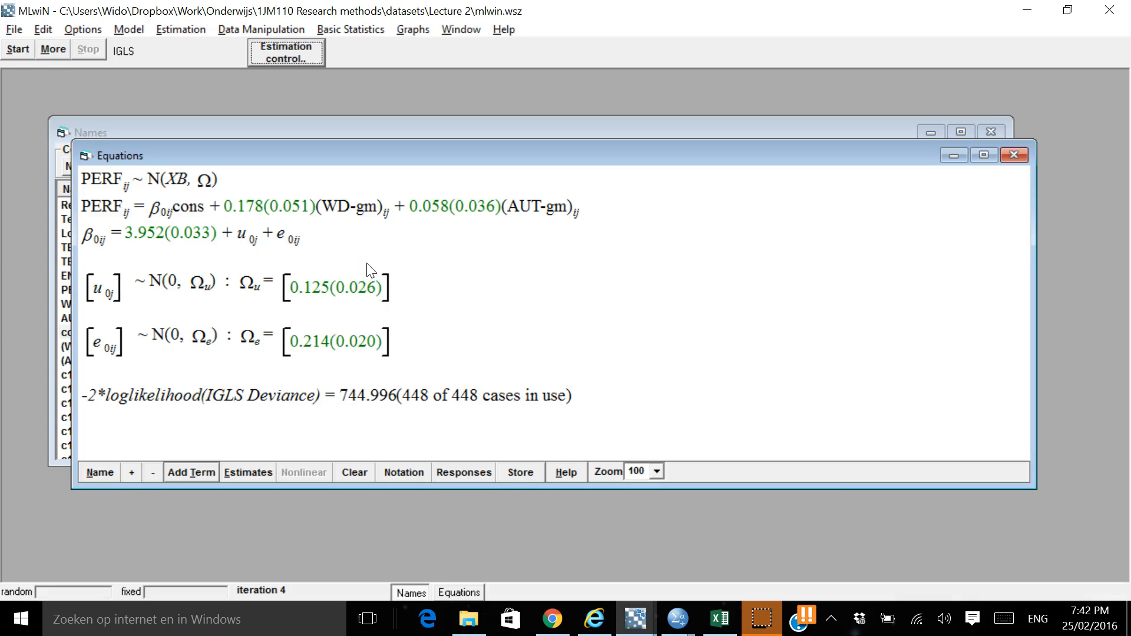
{"action": "key", "text": "alt+Tab"}
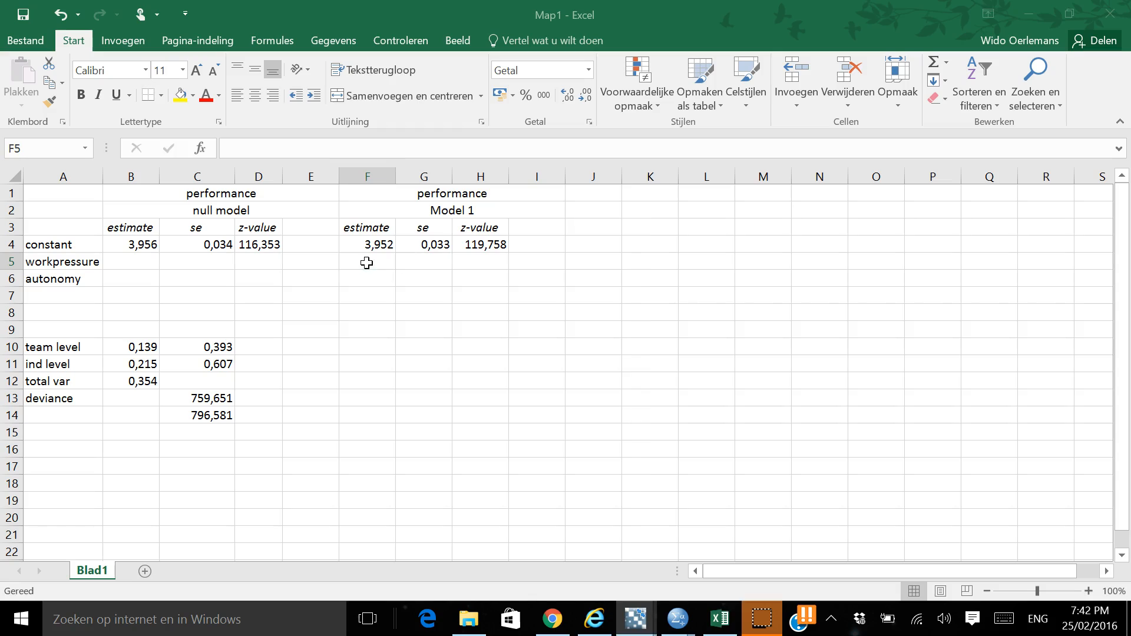
{"action": "type", "text": "."}
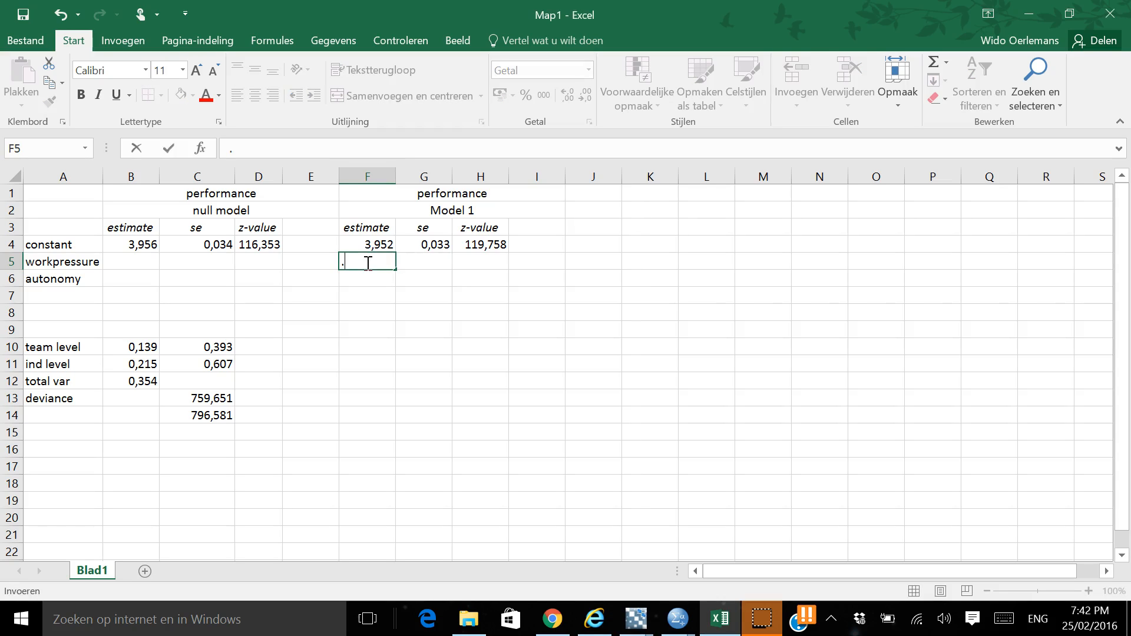
{"action": "key", "text": "BackSpace"}
{"action": "type", "text": ",178"}
{"action": "key", "text": "Return"}
Enter 0,051 from the MLwiN output as the workpressure standard error for Model 1 in G5
{"action": "left_click", "coordinate": [366, 263]}
{"action": "key", "text": "alt+Tab"}
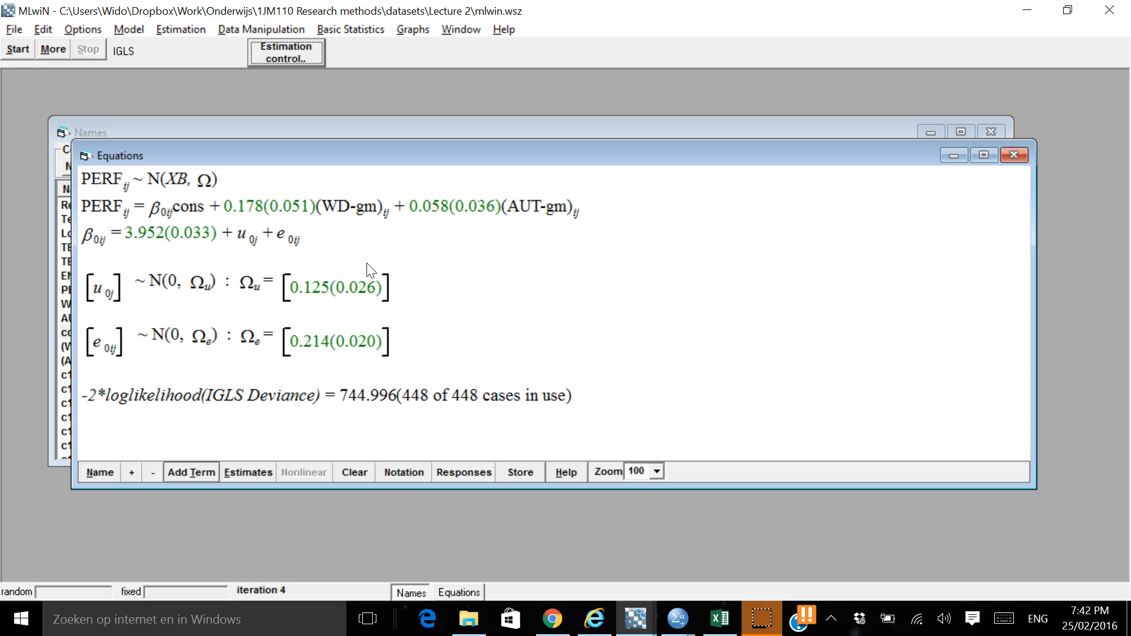
{"action": "key", "text": "alt+Tab"}
{"action": "key", "text": "Tab"}
{"action": "type", "text": ",051"}
{"action": "key", "text": "Tab"}
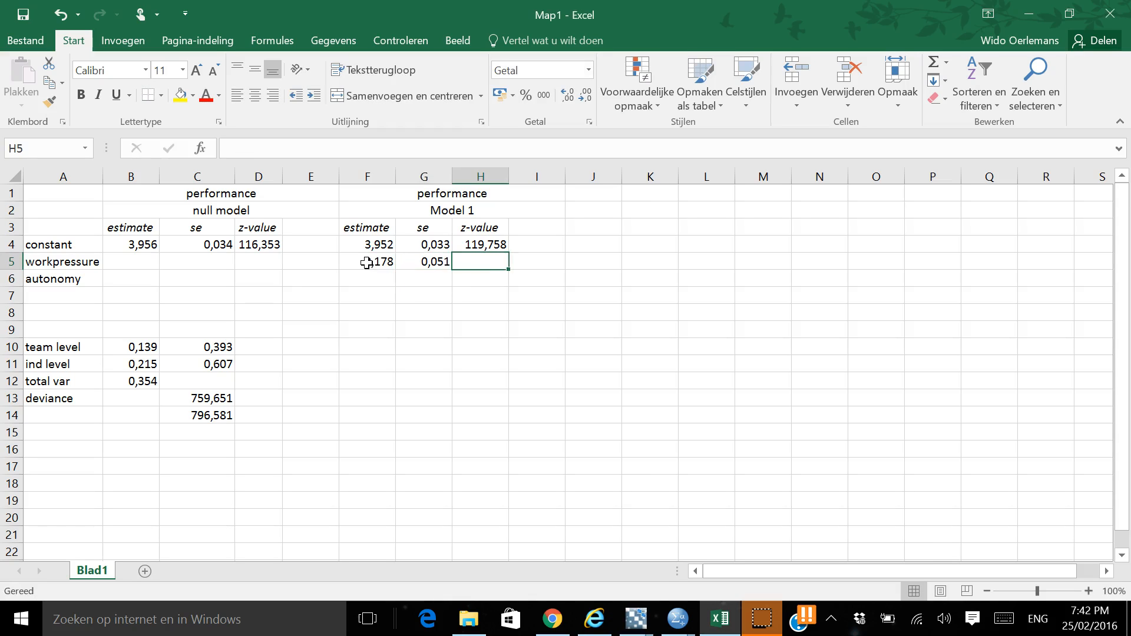
Enter 0,058 from the MLwiN output as the autonomy estimate for Model 1 in F6
{"action": "key", "text": "Left"}
{"action": "key", "text": "Left"}
{"action": "key", "text": "Left"}
{"action": "key", "text": "Down"}
{"action": "key", "text": "alt+Tab"}
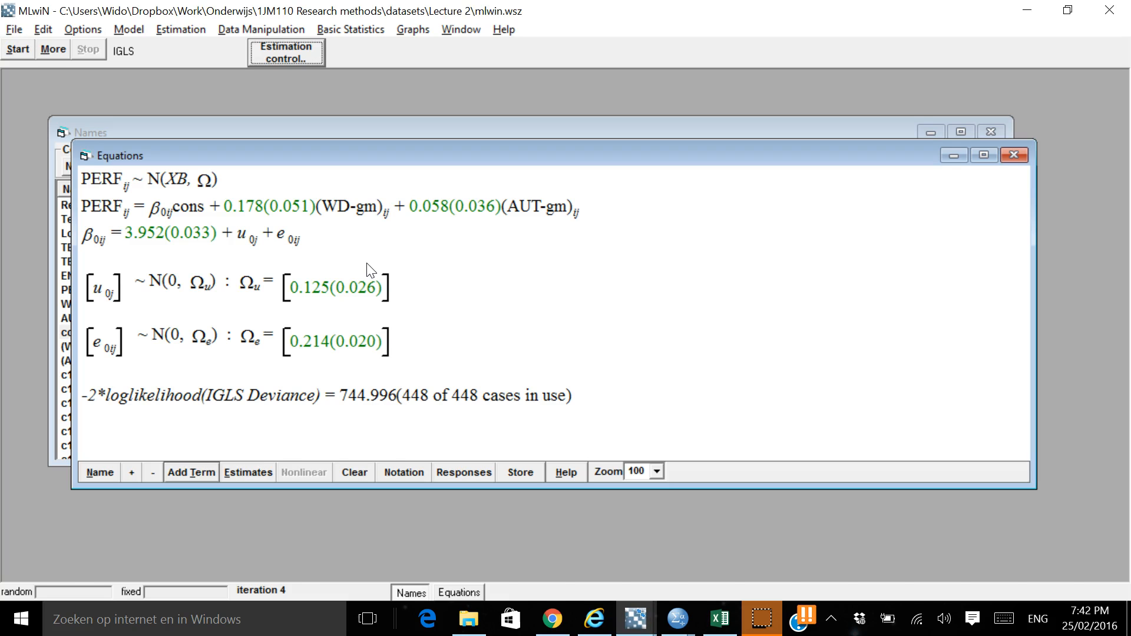
{"action": "key", "text": "alt+Tab"}
{"action": "type", "text": ",0"}
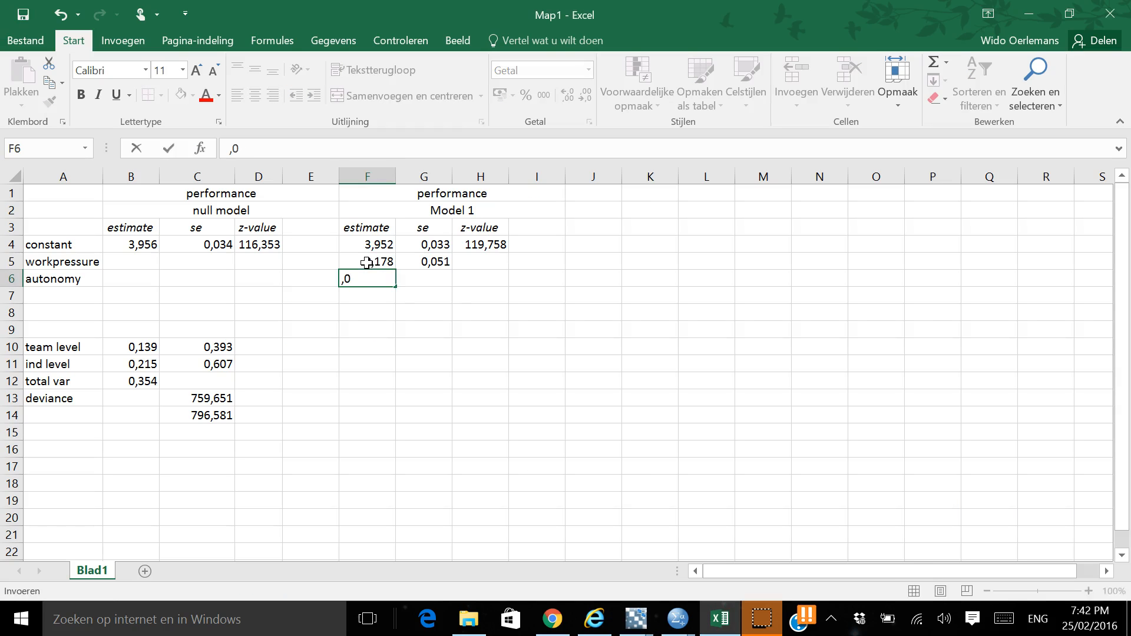
{"action": "type", "text": "58"}
{"action": "key", "text": "Tab"}
Enter 0,036 from the MLwiN output as the autonomy standard error for Model 1 in G6
{"action": "key", "text": "alt+Tab"}
{"action": "key", "text": "alt+Tab"}
{"action": "type", "text": ",036"}
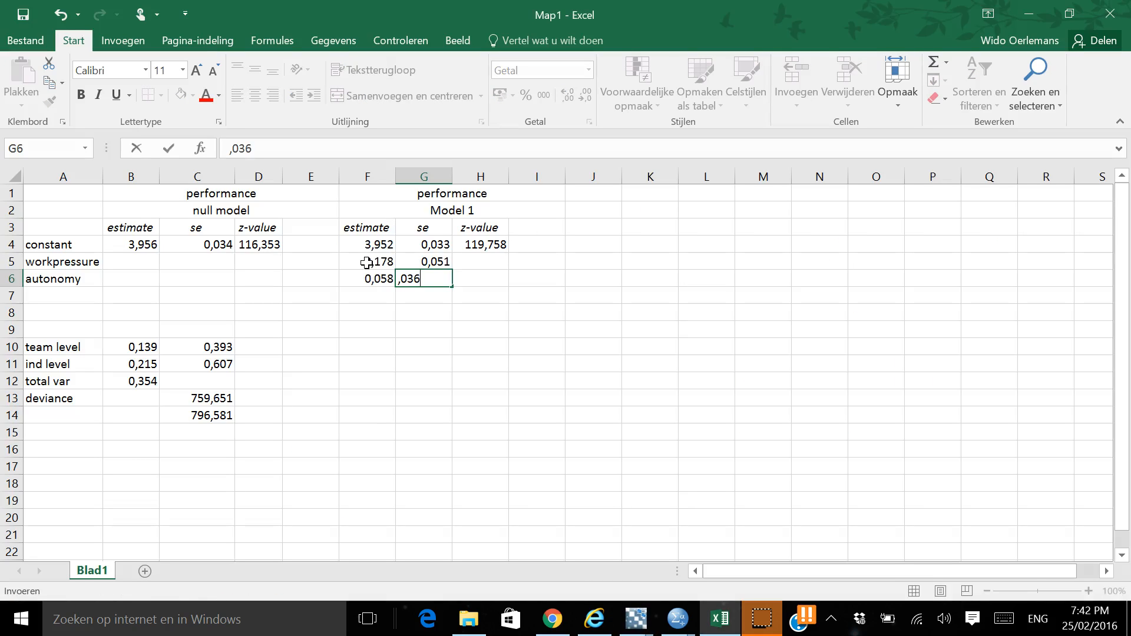
{"action": "key", "text": "Tab"}
Calculate the workpressure z-value in H5 with the formula =F5/G5
{"action": "key", "text": "Up"}
{"action": "type", "text": "="}
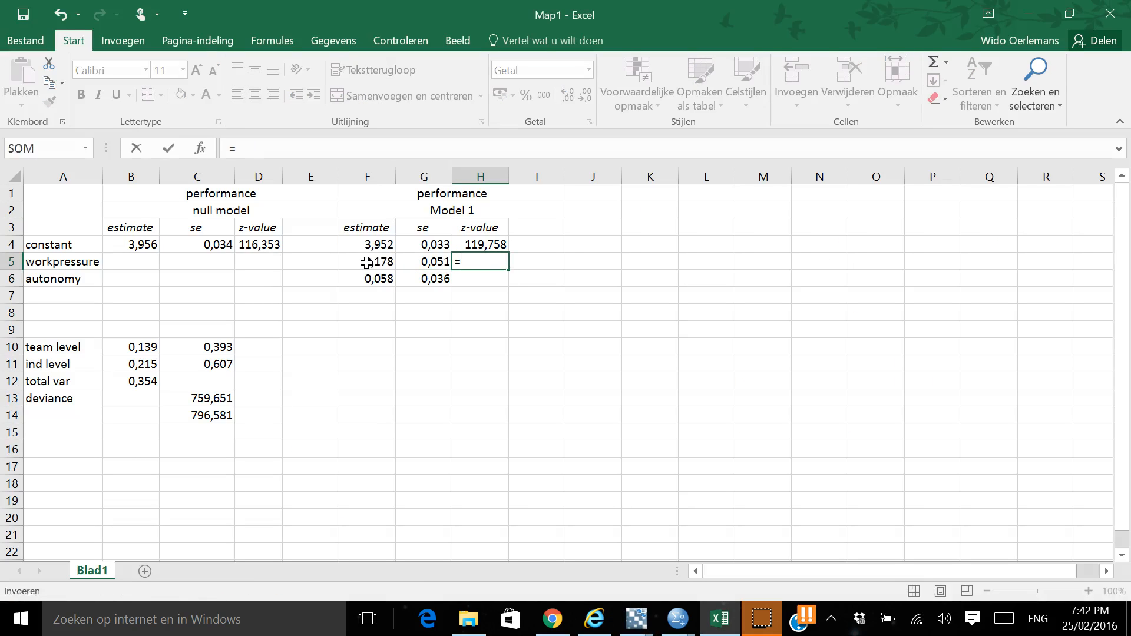
{"action": "left_click", "coordinate": [366, 263]}
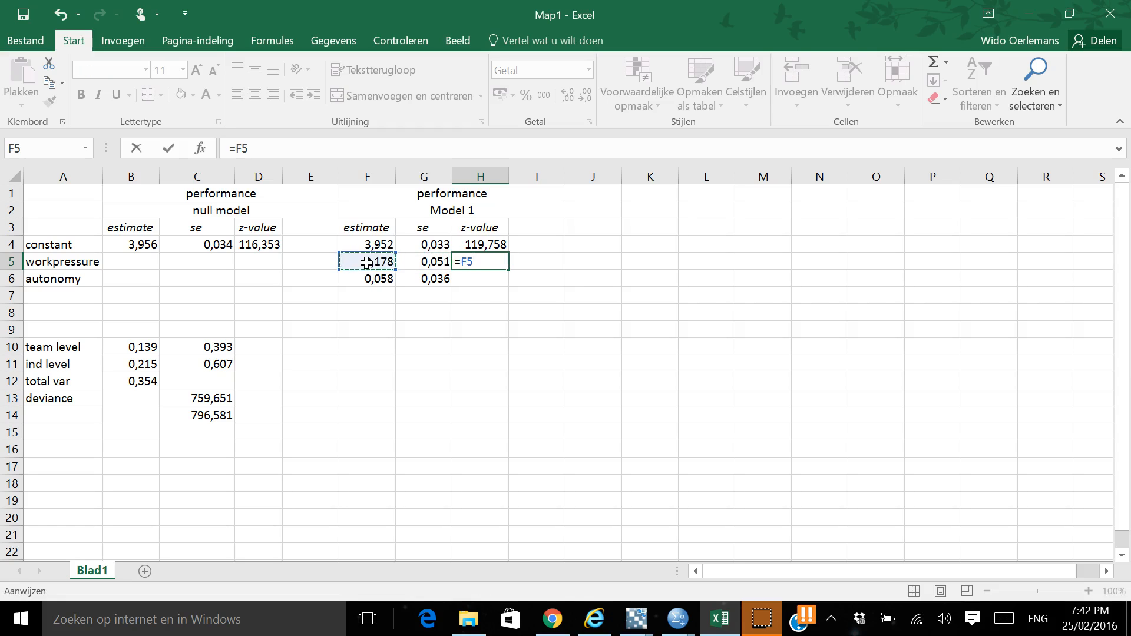
{"action": "type", "text": "/"}
{"action": "key", "text": "Left"}
{"action": "key", "text": "Return"}
{"action": "key", "text": "Up"}
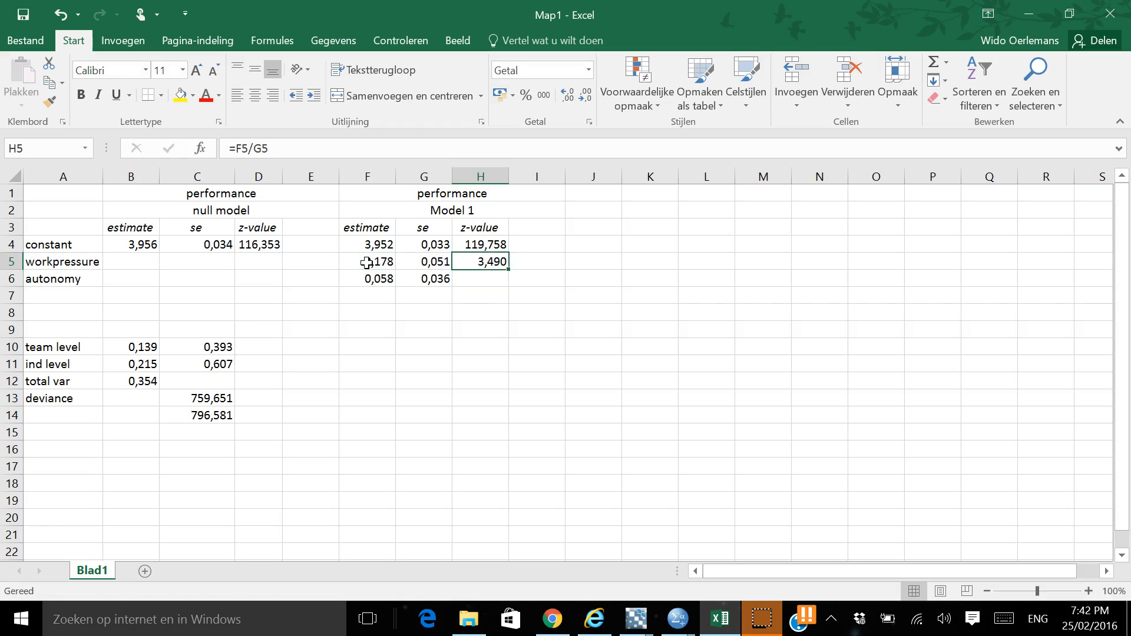
Copy the z-value formula from H5 to H6 for autonomy and review both predictors' z-values
{"action": "key", "text": "ctrl+c"}
{"action": "key", "text": "Down"}
{"action": "key", "text": "ctrl+v"}
{"action": "key", "text": "Right"}
{"action": "key", "text": "Left"}
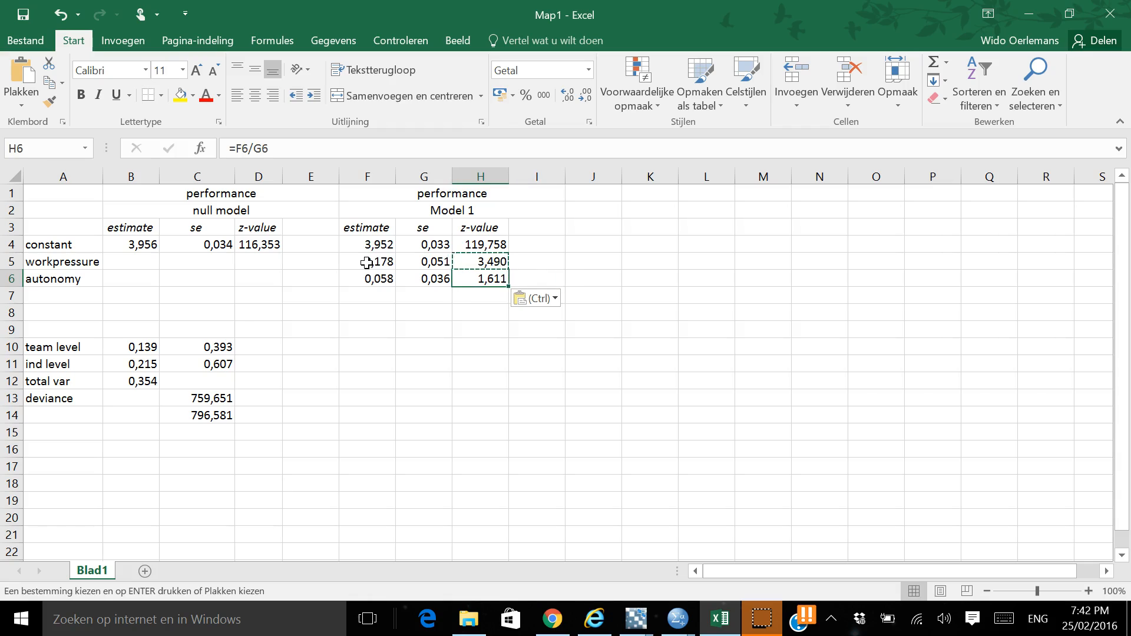
{"action": "key", "text": "Escape"}
{"action": "key", "text": "Up"}
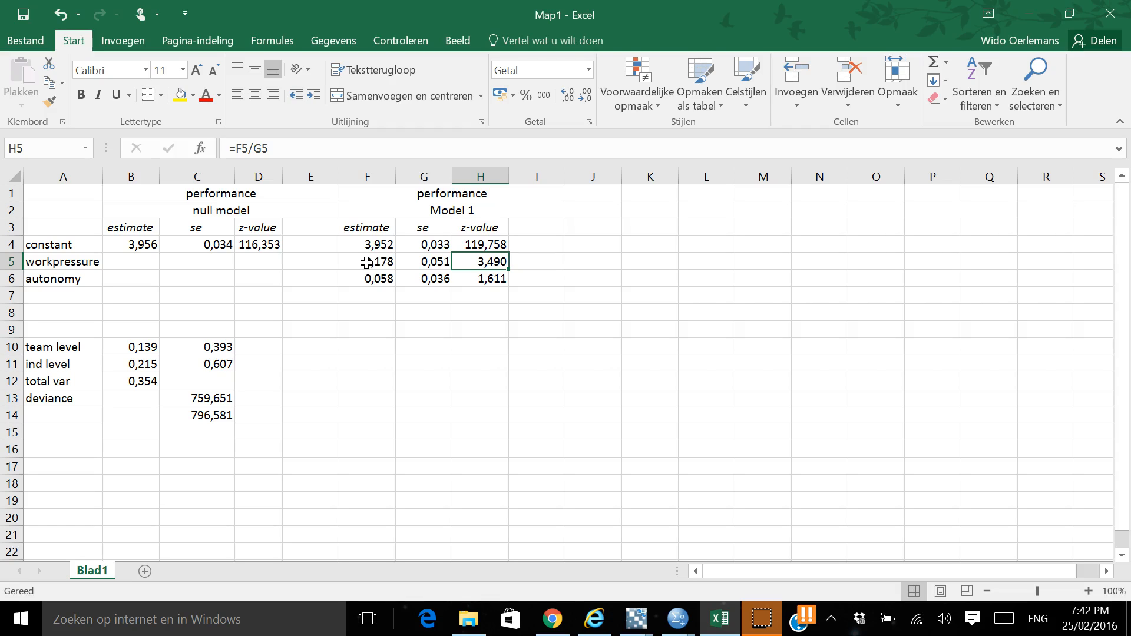
{"action": "key", "text": "Down"}
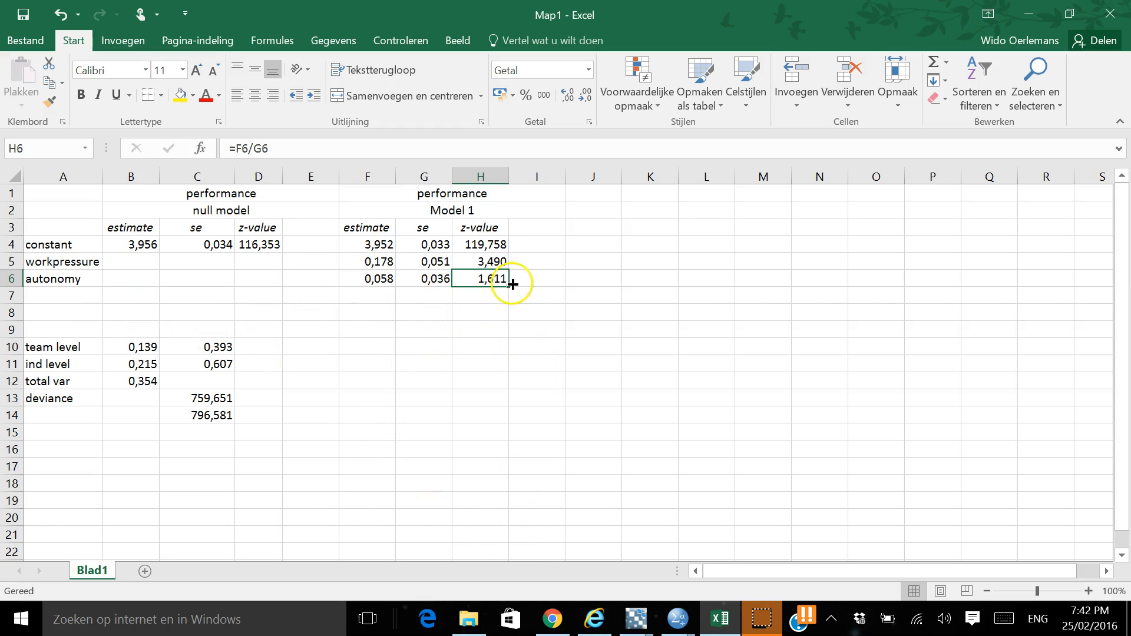
Add the column heading "p-value" in I3 beside the Model 1 z-value heading
{"action": "left_click", "coordinate": [526, 260]}
{"action": "left_click", "coordinate": [528, 228]}
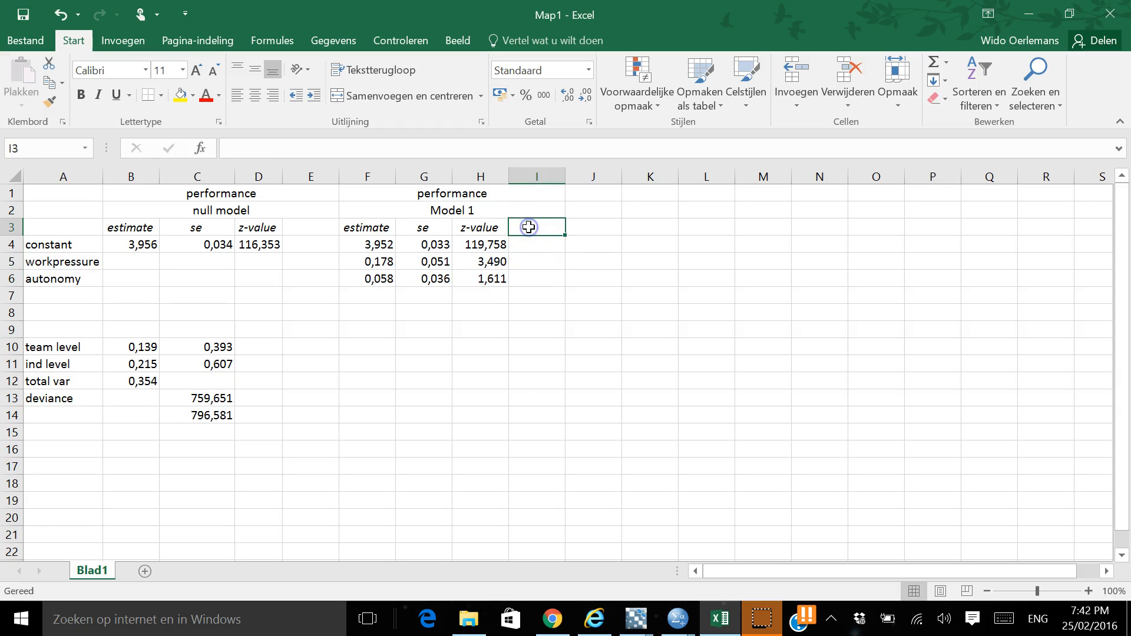
{"action": "type", "text": "p-value"}
{"action": "key", "text": "Return"}
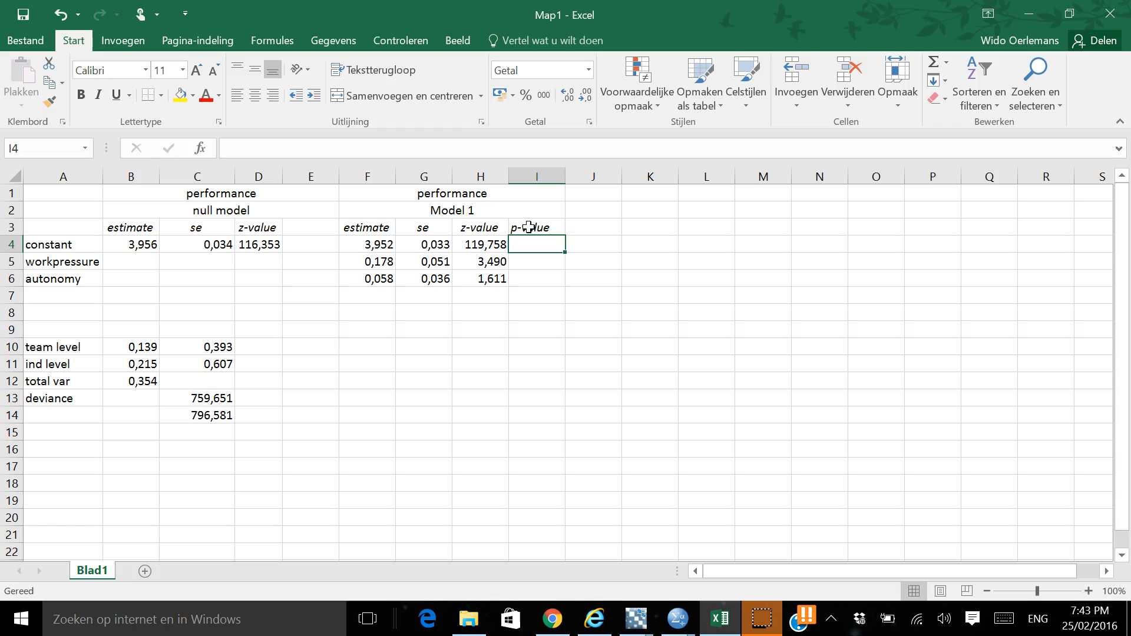
Switch to the MLwiN window containing the model equations and open the Command interface
{"action": "mouse_move", "coordinate": [645, 628]}
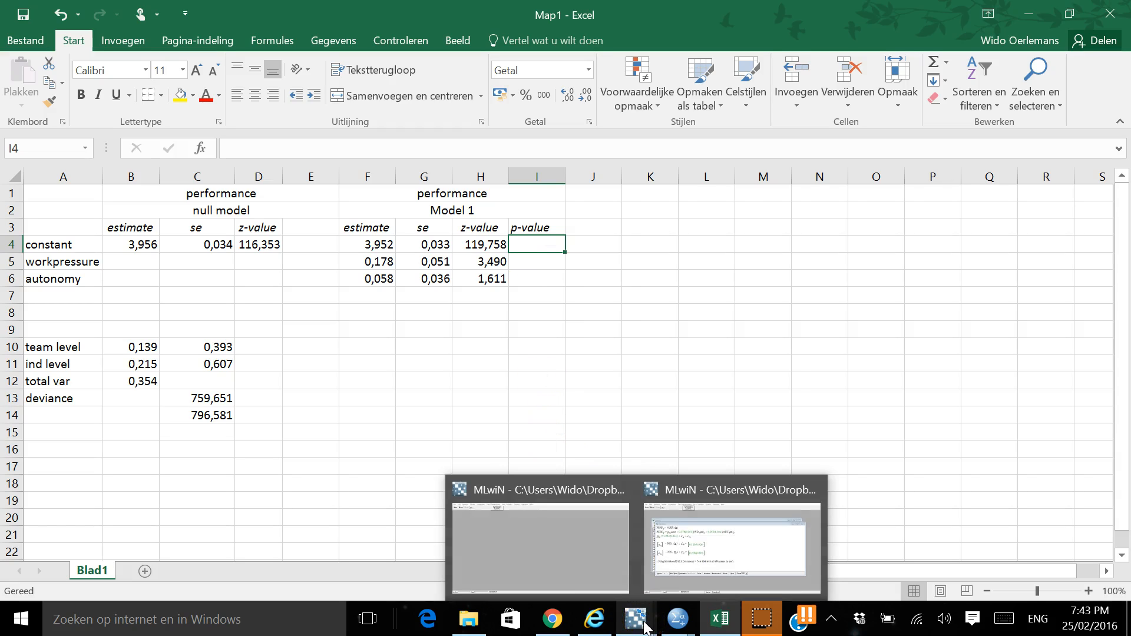
{"action": "left_click", "coordinate": [709, 545]}
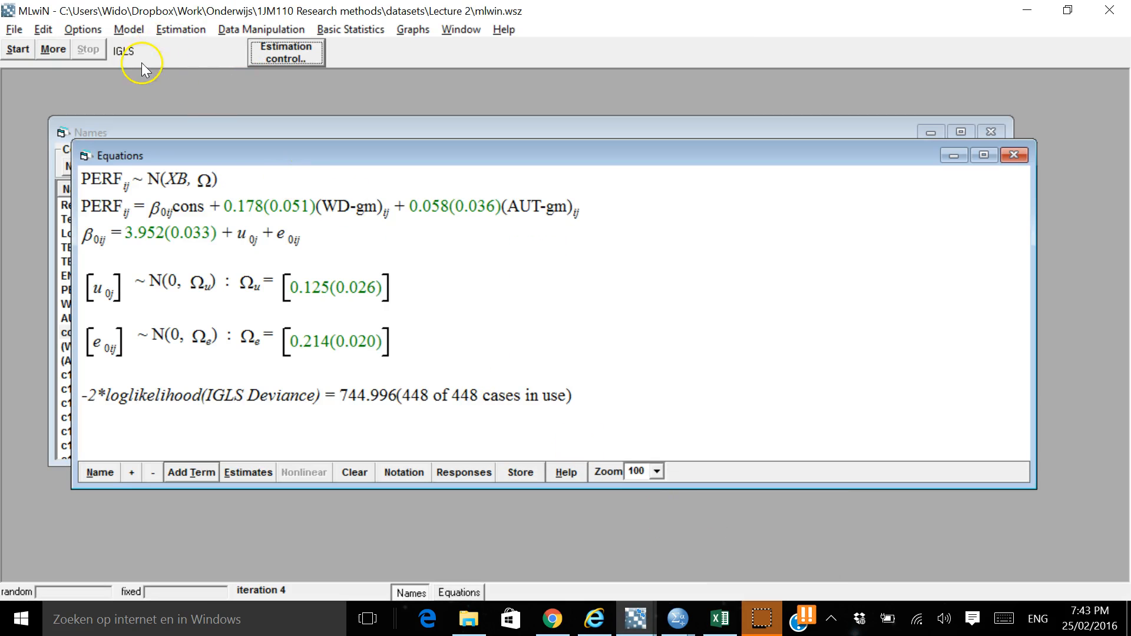
{"action": "left_click", "coordinate": [127, 29]}
{"action": "mouse_move", "coordinate": [261, 33]}
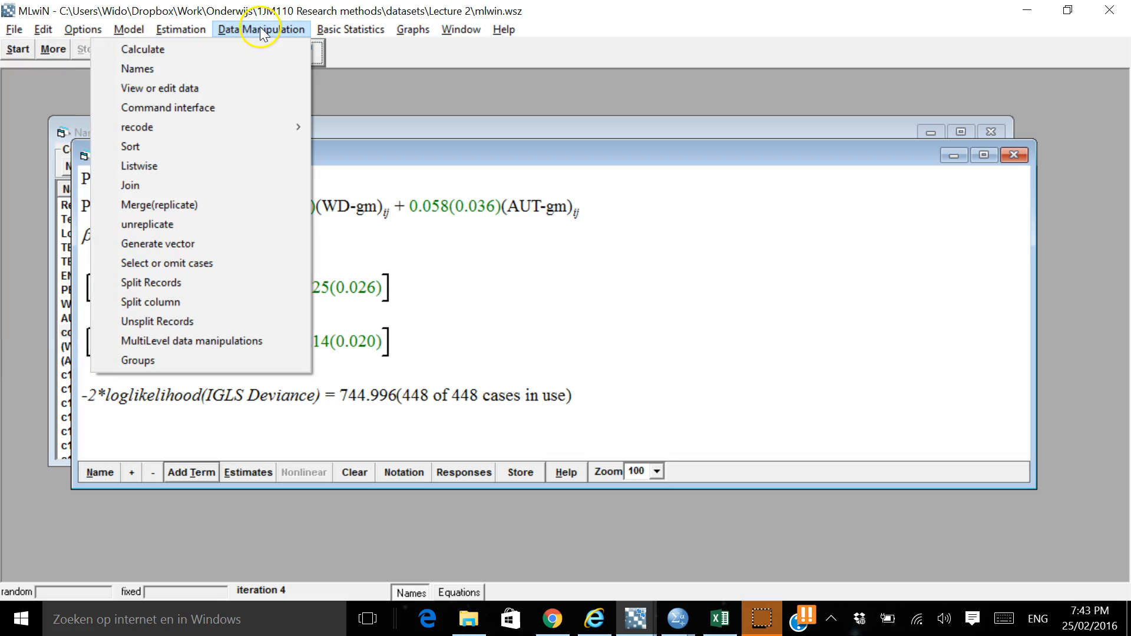
{"action": "left_click", "coordinate": [200, 110]}
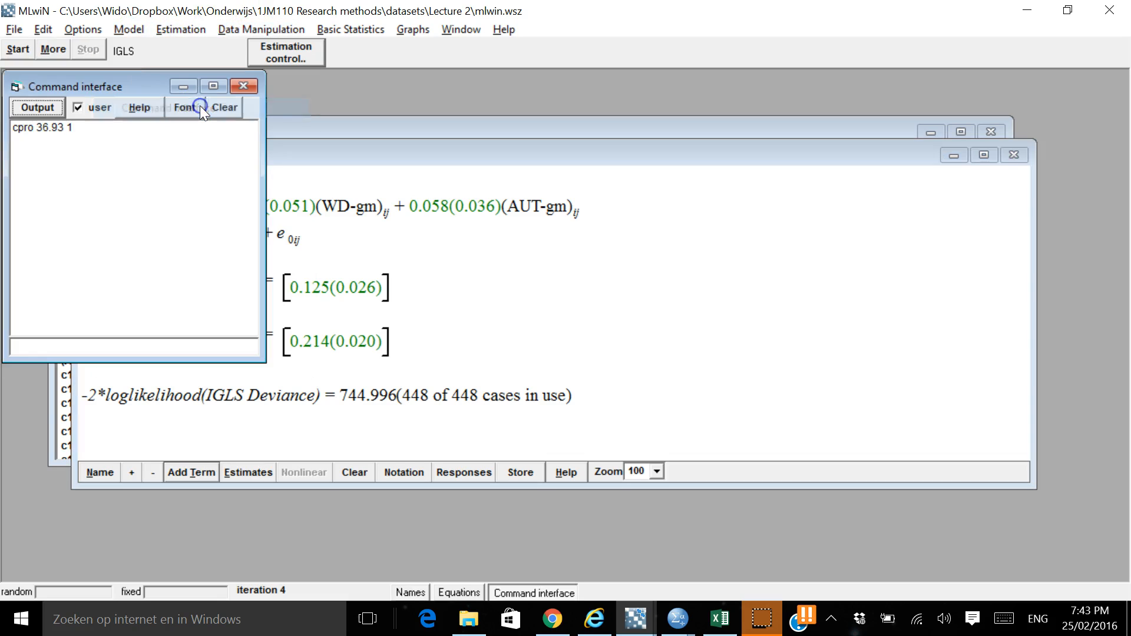
Compute the p-value for the workpressure z-value with the command npro 3.49 and show the command output
{"action": "left_click", "coordinate": [72, 351]}
{"action": "type", "text": "npro"}
{"action": "key", "text": "alt+Tab"}
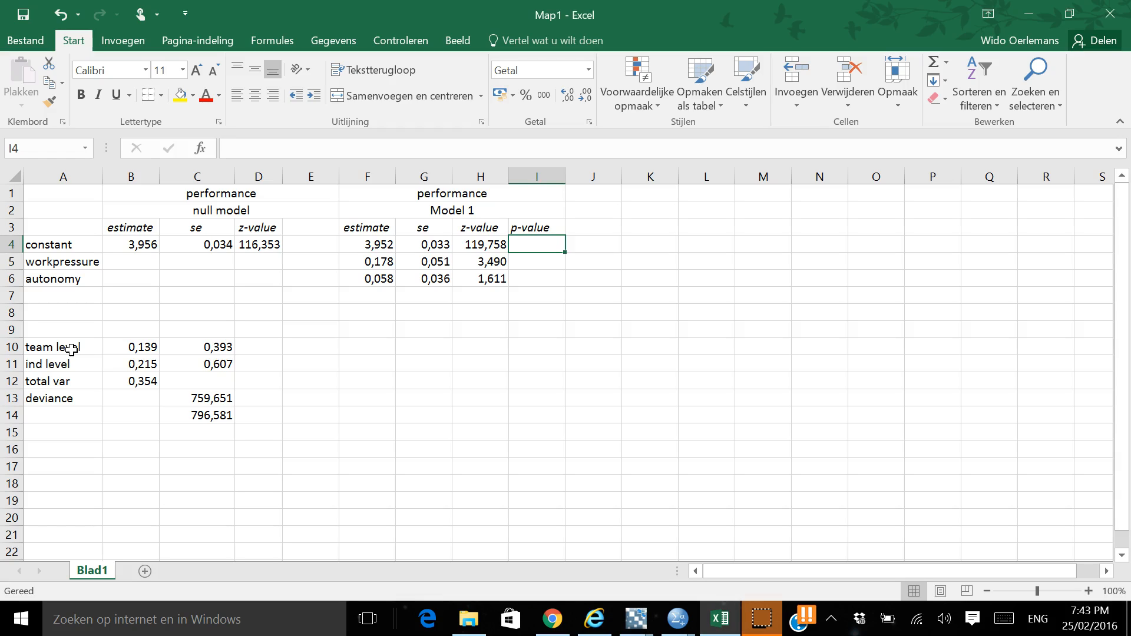
{"action": "key", "text": "alt+Tab"}
{"action": "type", "text": "3.49"}
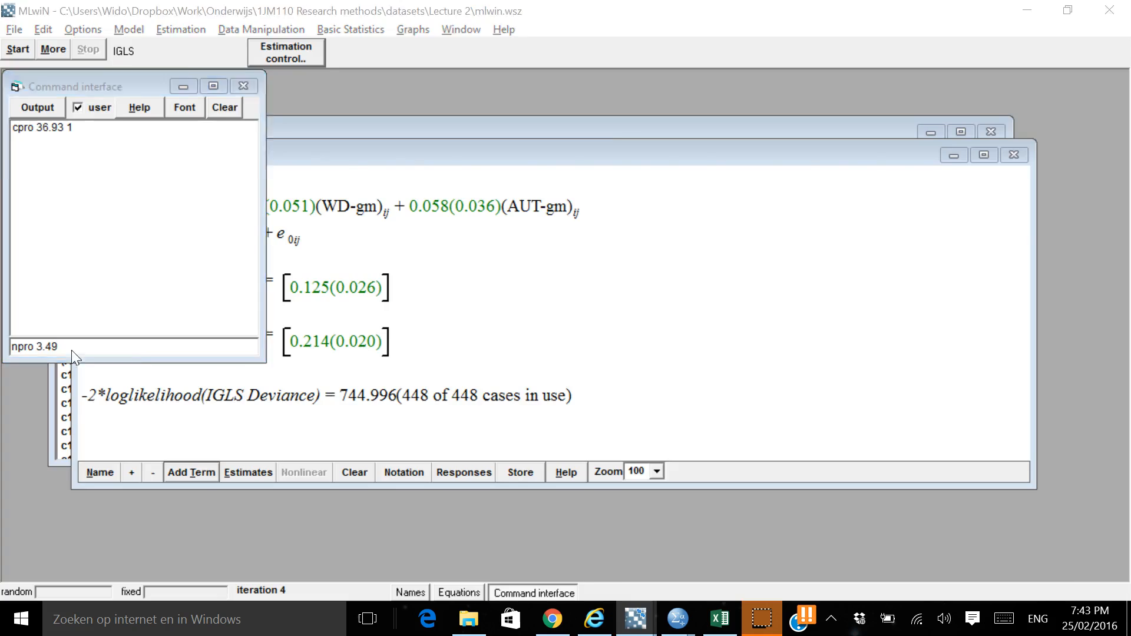
{"action": "key", "text": "alt+Tab"}
{"action": "key", "text": "alt+Tab"}
{"action": "key", "text": "Return"}
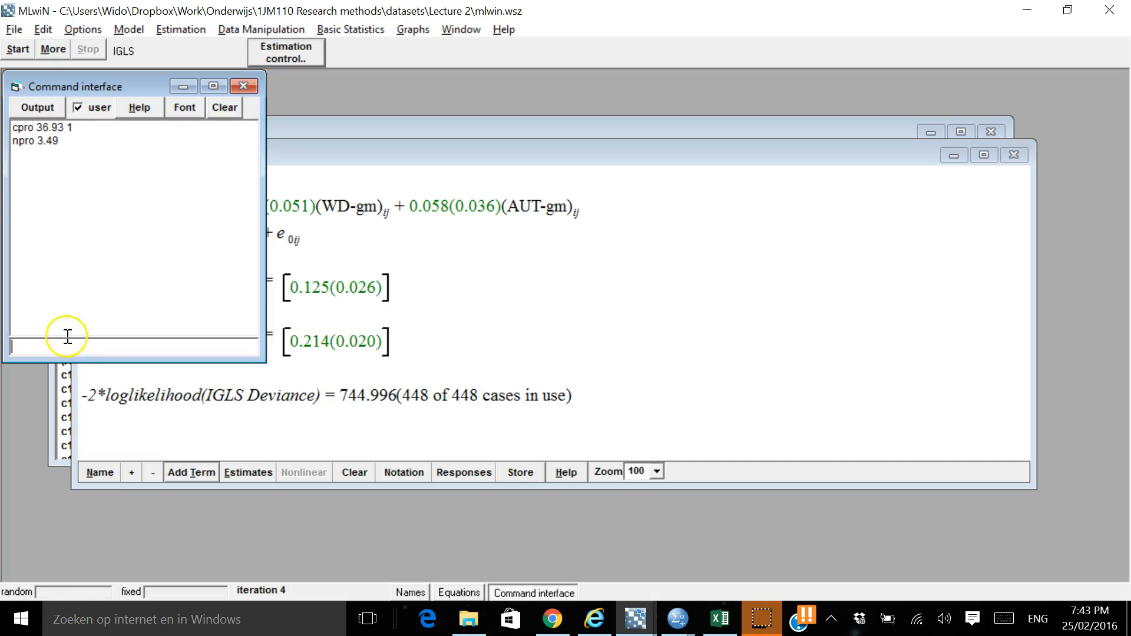
{"action": "left_click", "coordinate": [26, 109]}
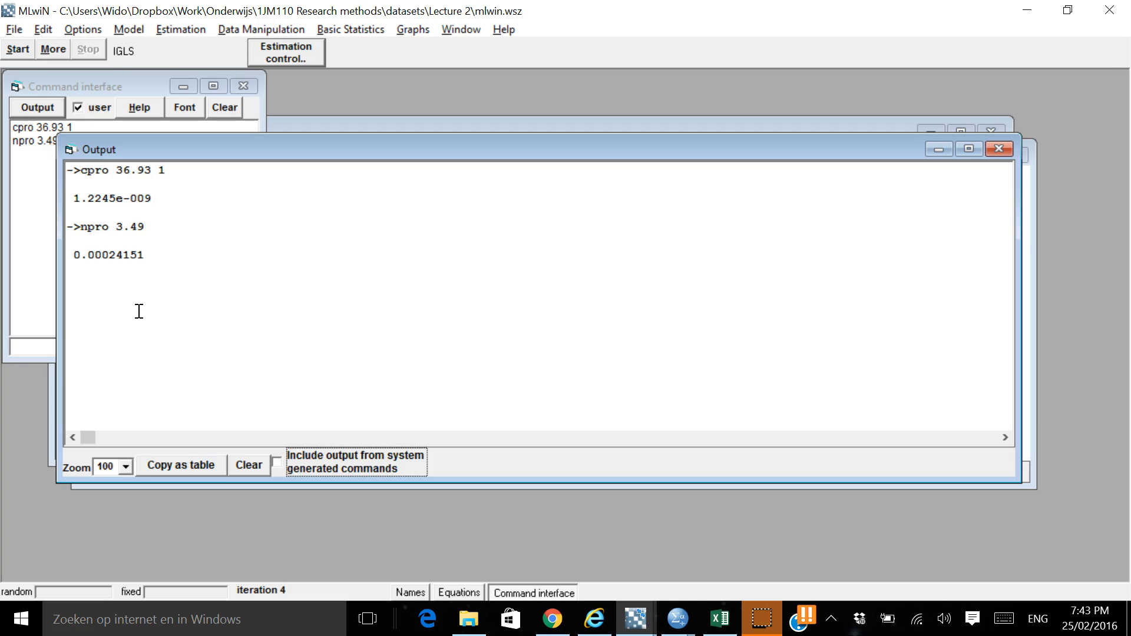
Switch to the Excel results table and enter <.001 as the p-value in I4
{"action": "key", "text": "alt+Tab"}
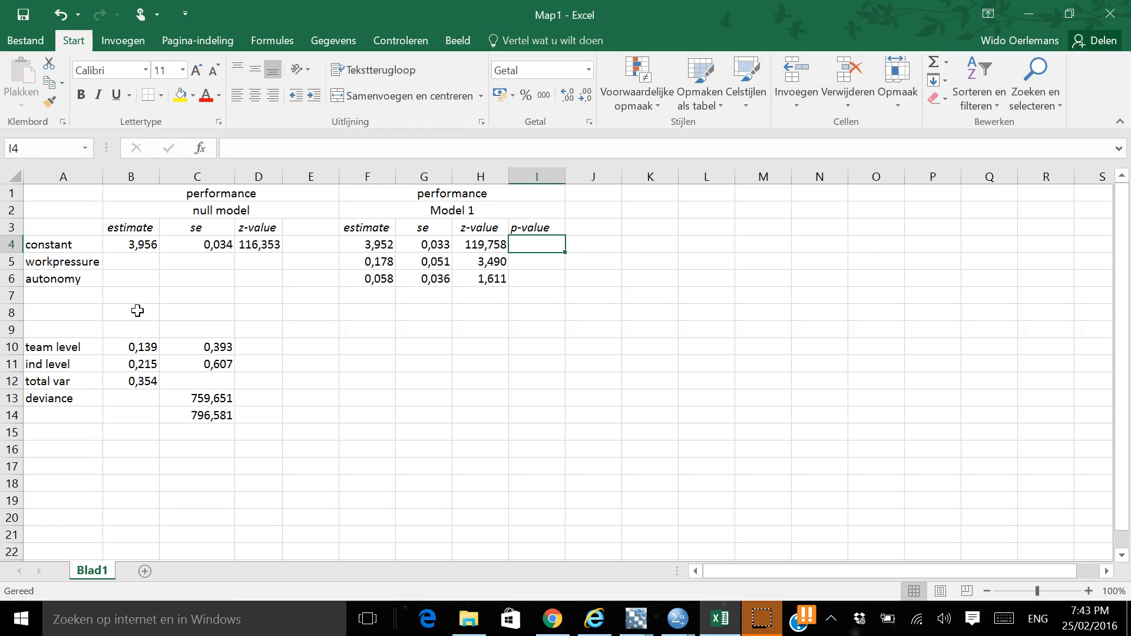
{"action": "type", "text": "<.001"}
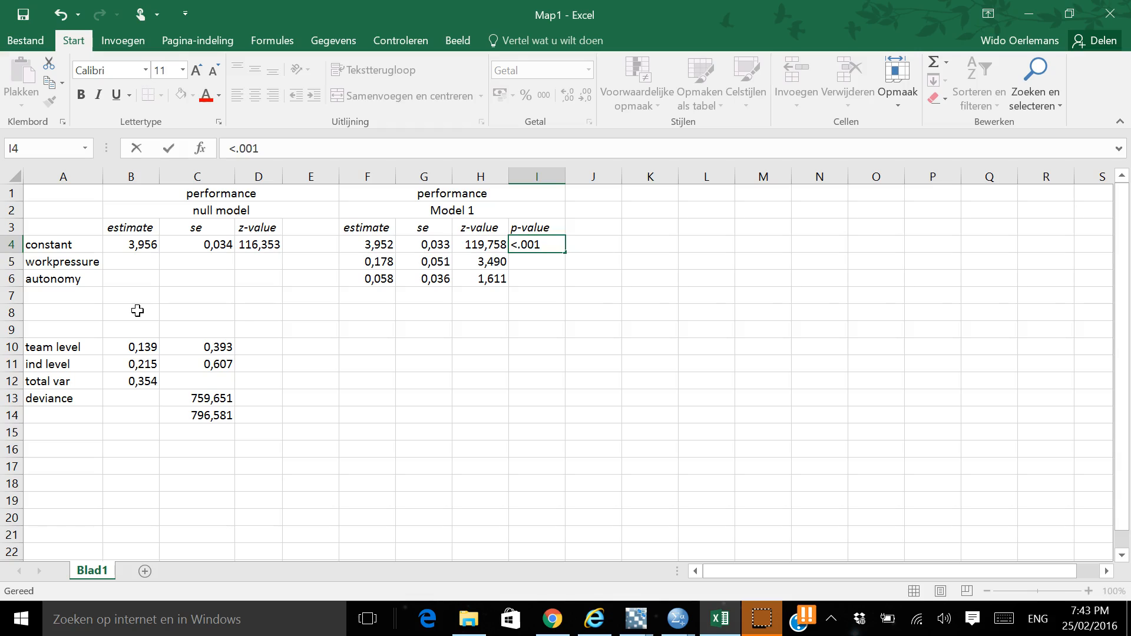
{"action": "key", "text": "Return"}
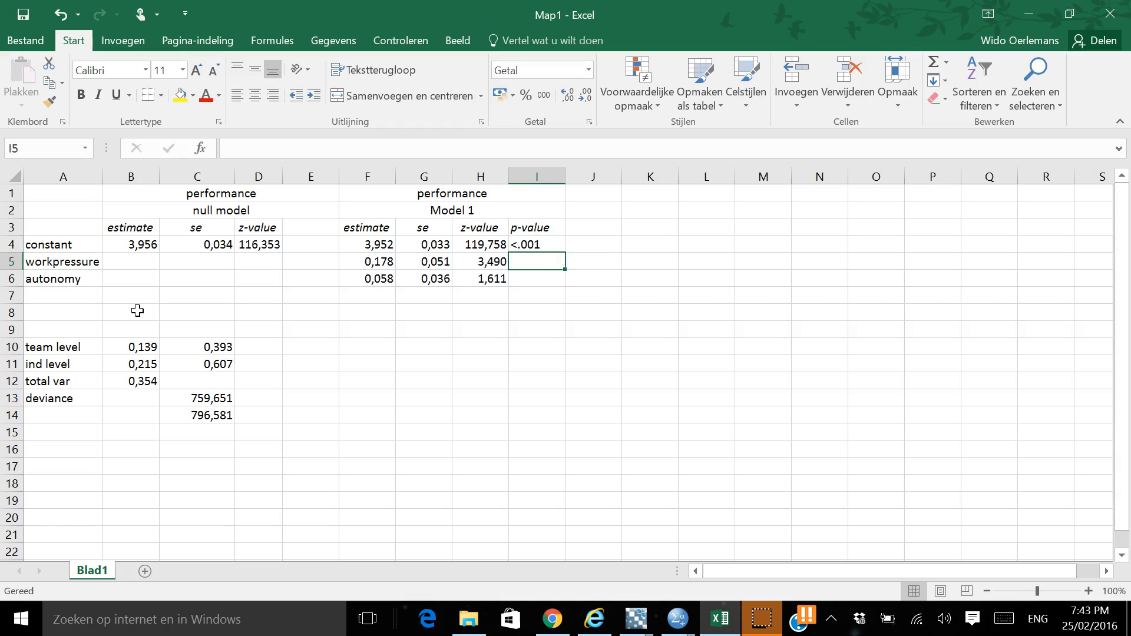
{"action": "key", "text": "Up"}
{"action": "key", "text": "Up"}
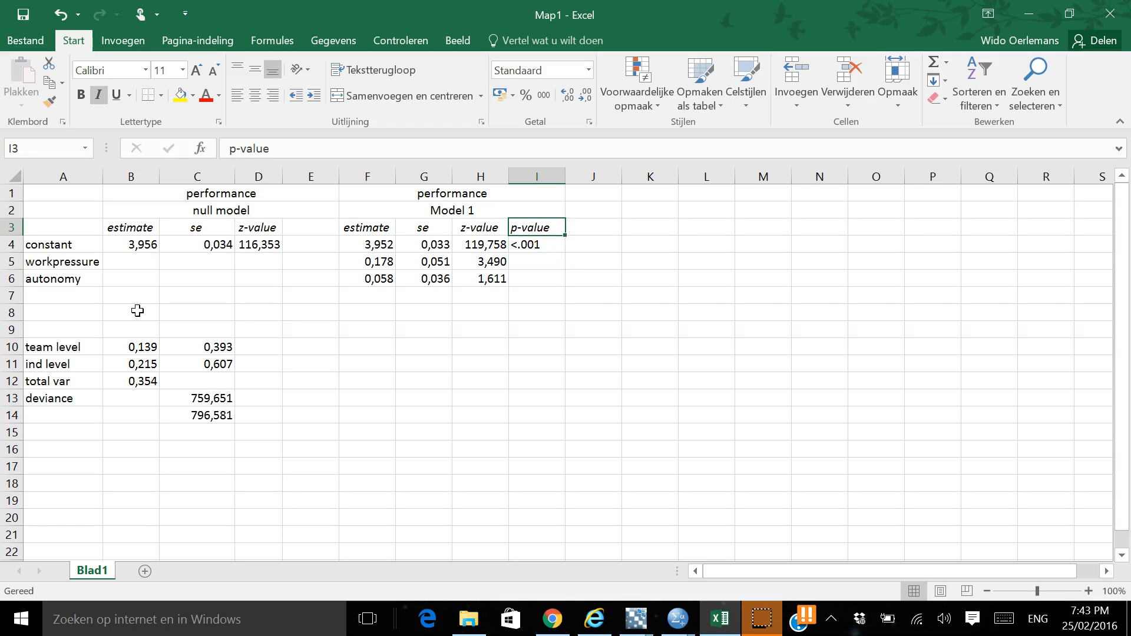
Copy the <.001 p-value from I4 to the workpressure row in I5 and clear I4
{"action": "key", "text": "Down"}
{"action": "key", "text": "ctrl+c"}
{"action": "key", "text": "Down"}
{"action": "key", "text": "ctrl+v"}
{"action": "key", "text": "Up"}
{"action": "key", "text": "Delete"}
{"action": "key", "text": "Down"}
{"action": "key", "text": "Down"}
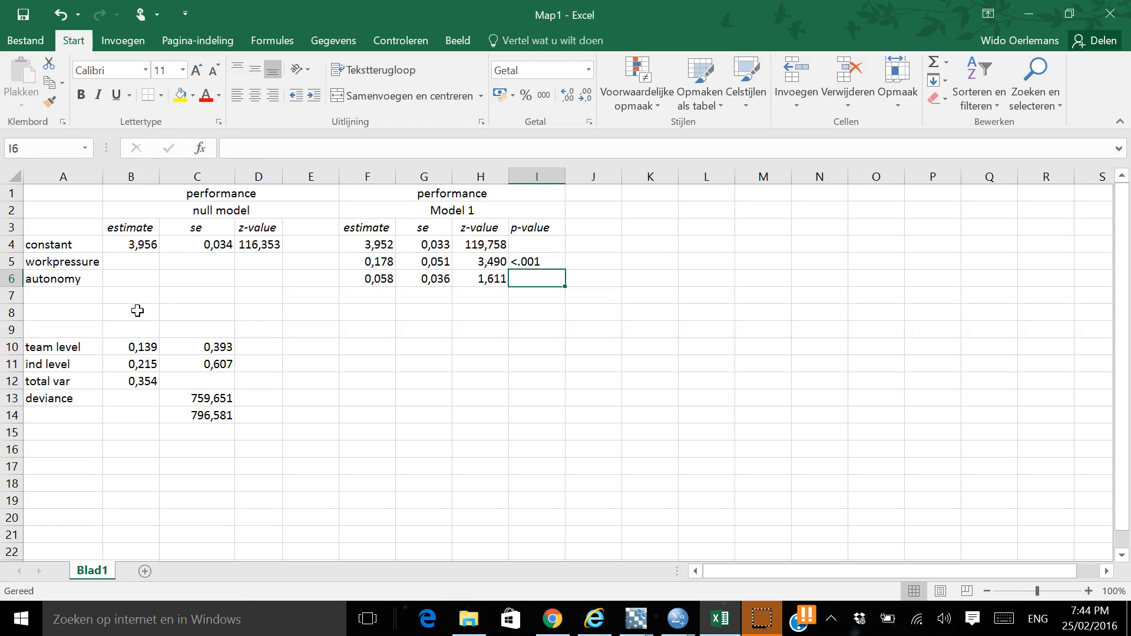
Switch to MLwiN, compute the p-value for autonomy's z-value with the command npro 1.61, and show the output
{"action": "key", "text": "alt+Tab"}
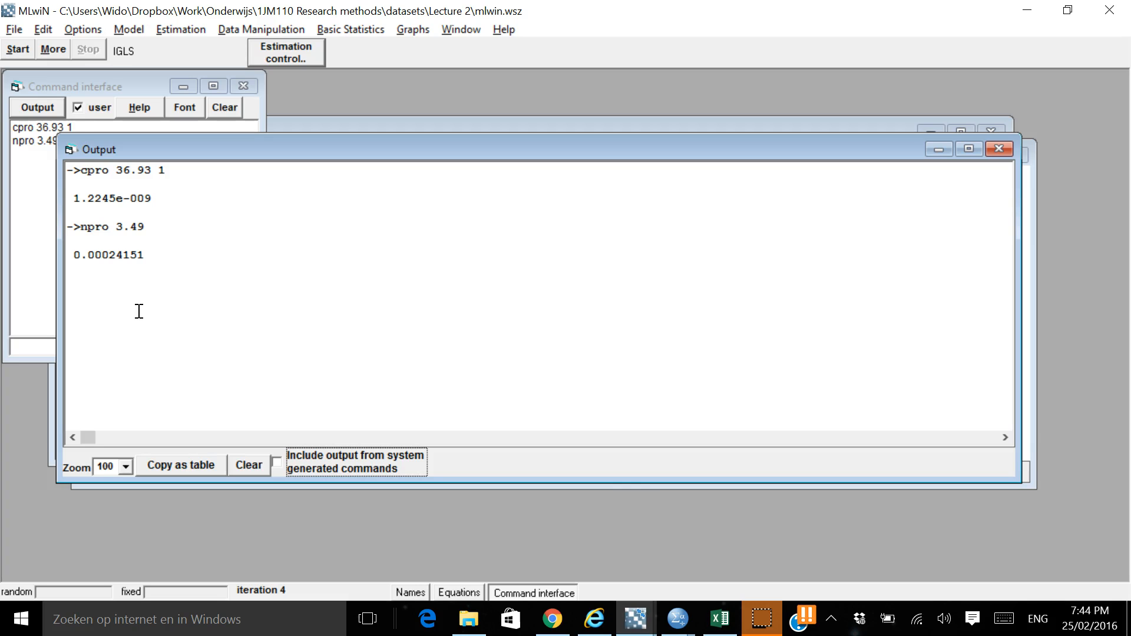
{"action": "left_click", "coordinate": [25, 194]}
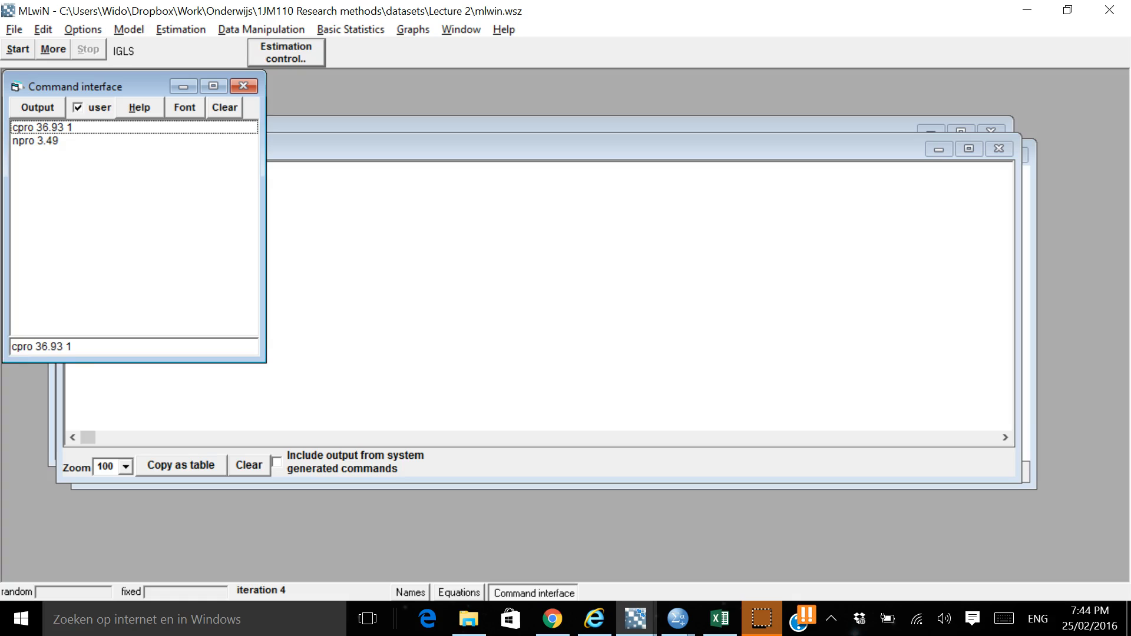
{"action": "left_click_drag", "start_coordinate": [80, 347], "coordinate": [10, 346]}
{"action": "type", "text": "npro 1."}
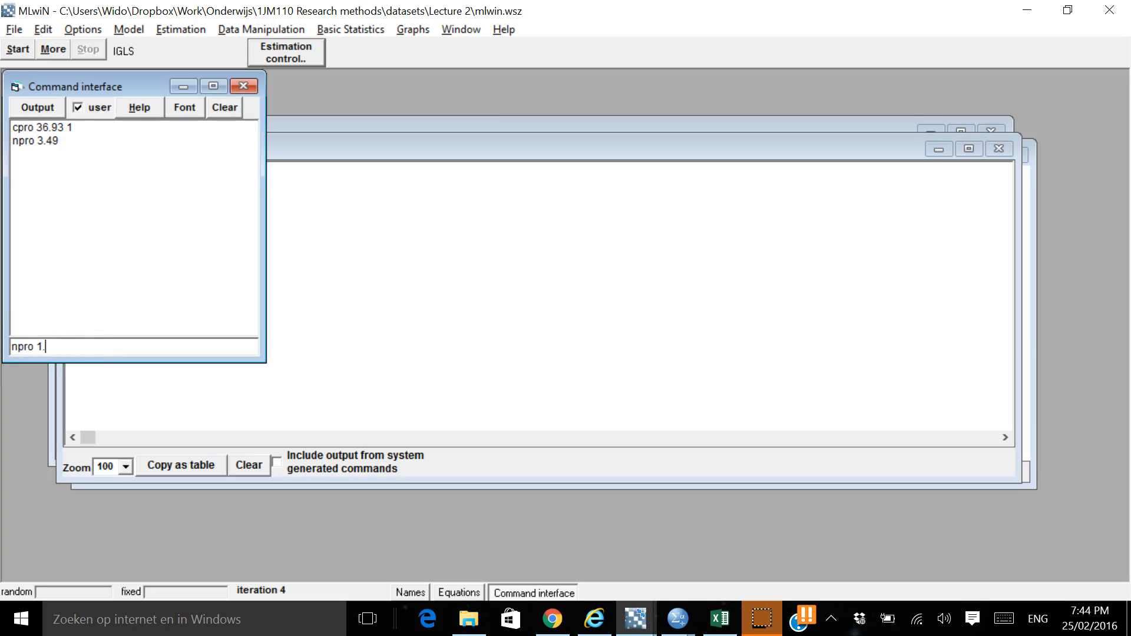
{"action": "type", "text": "61"}
{"action": "key", "text": "Return"}
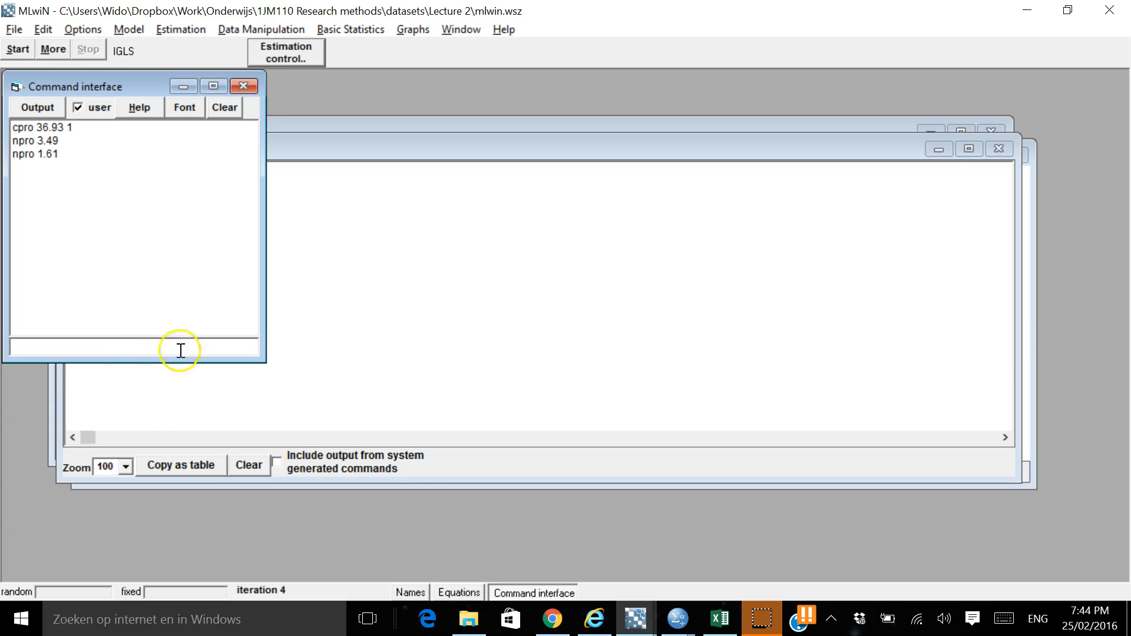
{"action": "left_click", "coordinate": [324, 355]}
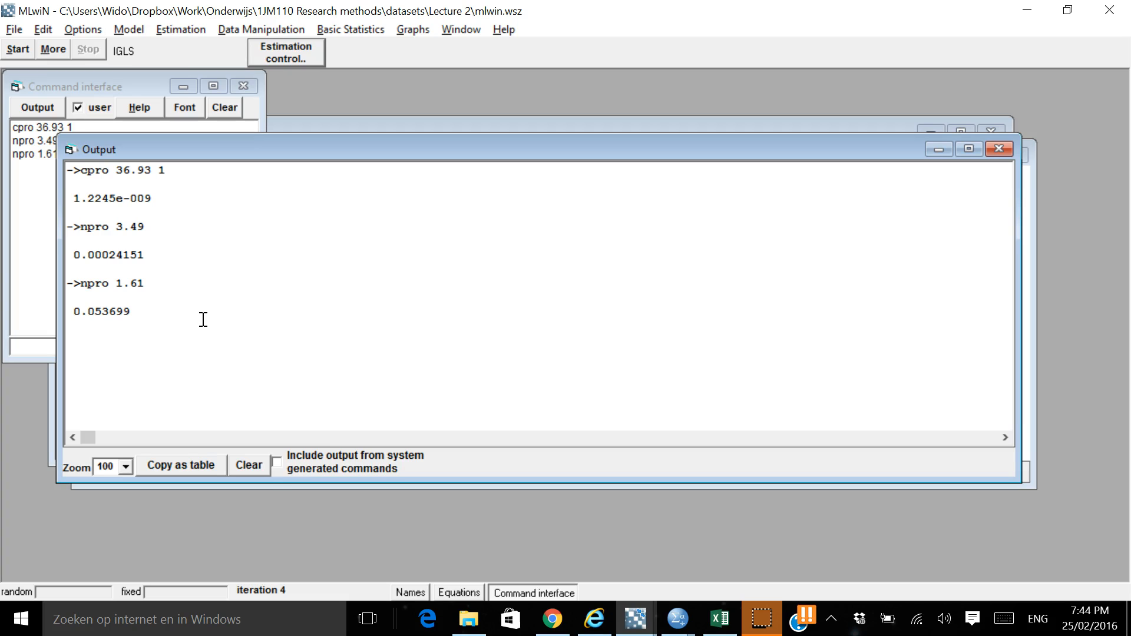
Switch to the Excel table and calculate autonomy's two-sided p-value in I6 with the formula =2*0,053
{"action": "key", "text": "alt+Tab"}
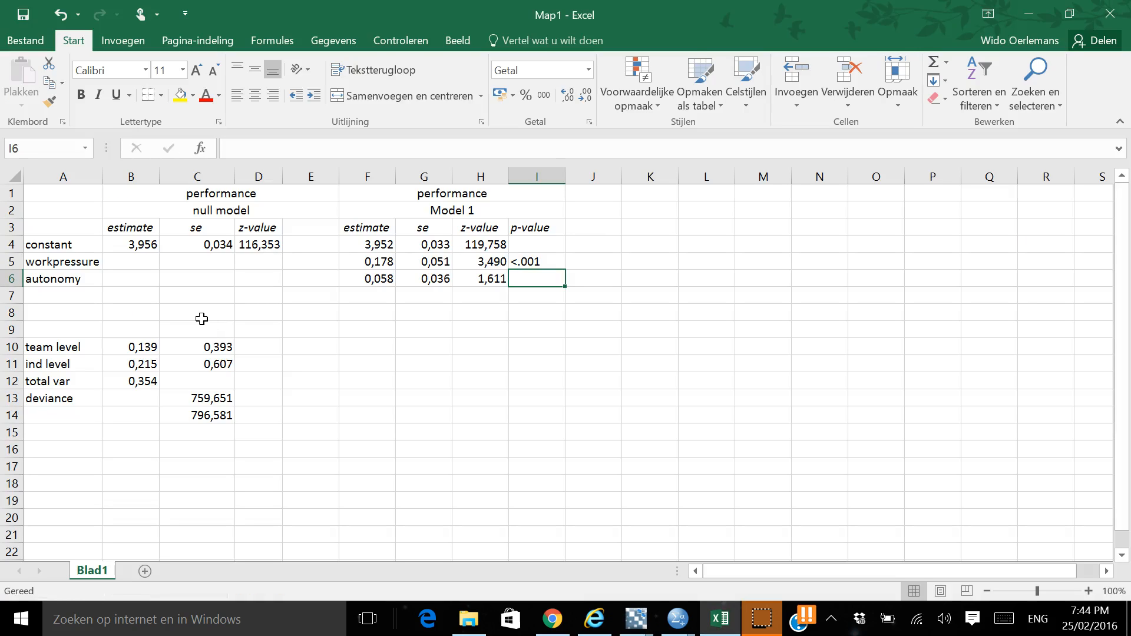
{"action": "key", "text": "alt+Tab"}
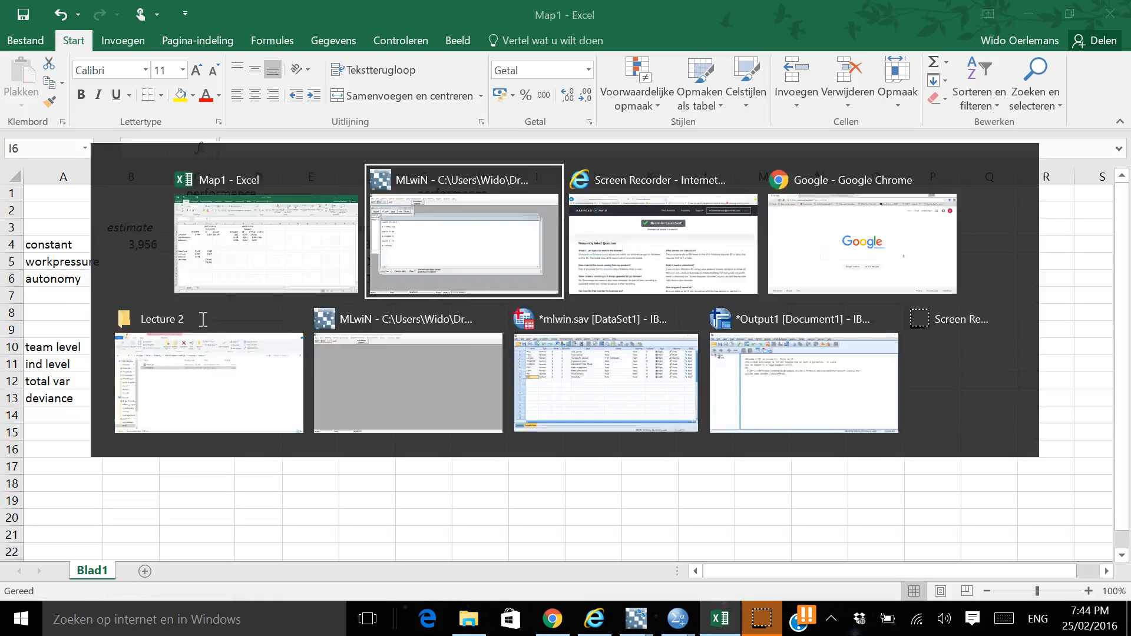
{"action": "key", "text": "alt+Tab"}
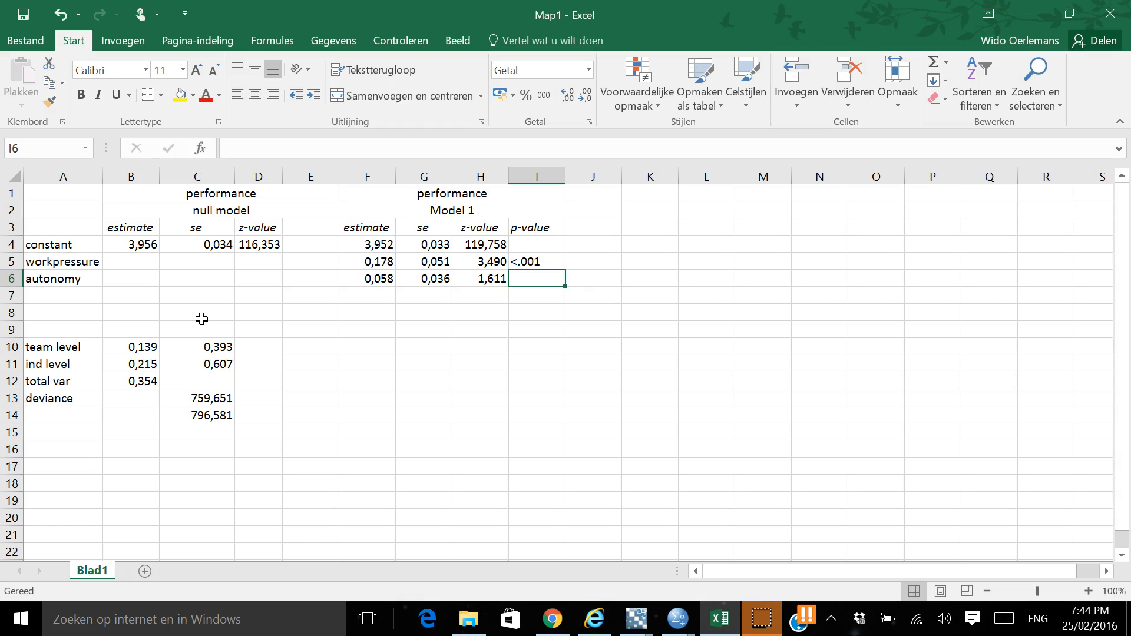
{"action": "key", "text": "alt+Tab"}
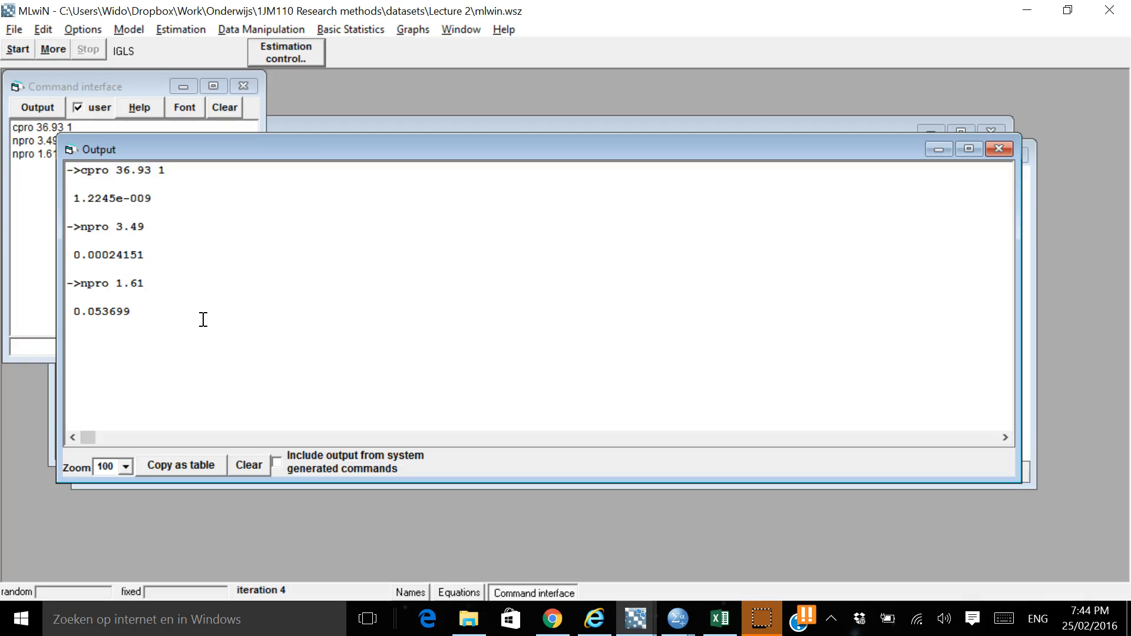
{"action": "key", "text": "alt+Tab"}
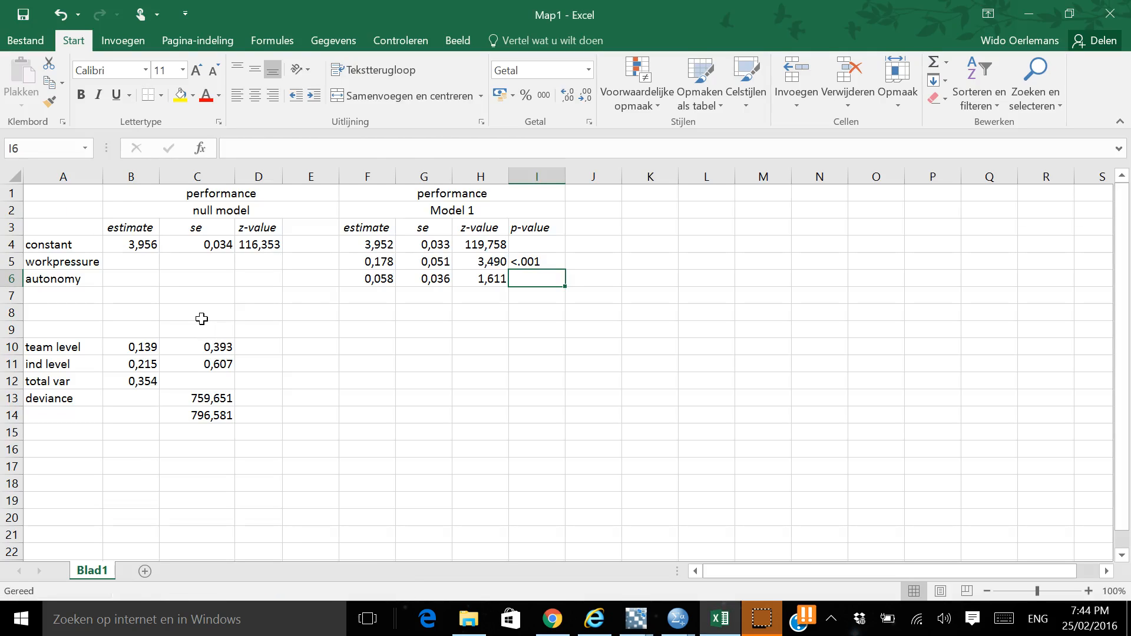
{"action": "key", "text": "alt+Tab"}
{"action": "key", "text": "alt+Tab"}
{"action": "type", "text": "=2*"}
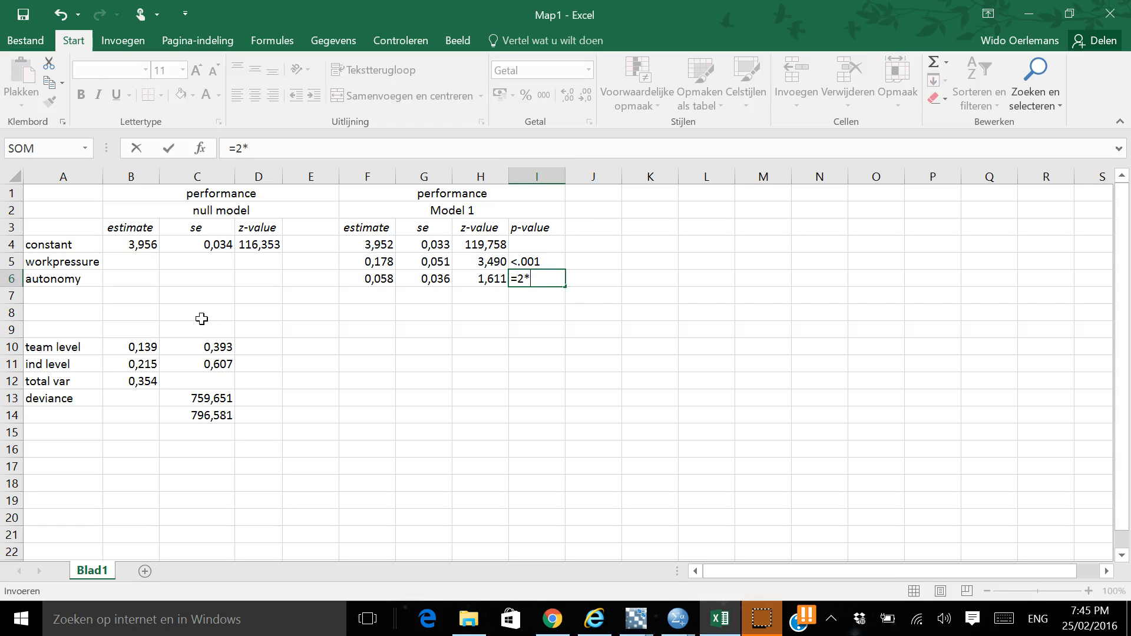
{"action": "type", "text": ",053"}
{"action": "key", "text": "Return"}
Check the predictors' p-value cells and replace the workpressure p-value in I5 with 0,001
{"action": "key", "text": "Up"}
{"action": "key", "text": "Up"}
{"action": "key", "text": "shift+Down"}
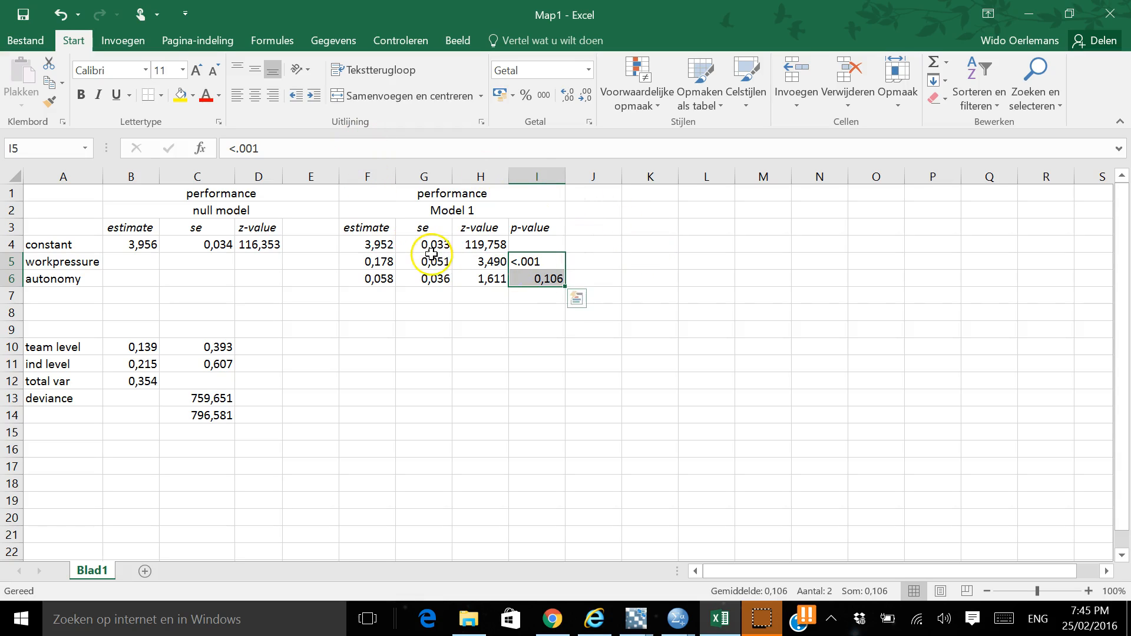
{"action": "left_click", "coordinate": [519, 310]}
{"action": "left_click", "coordinate": [521, 279]}
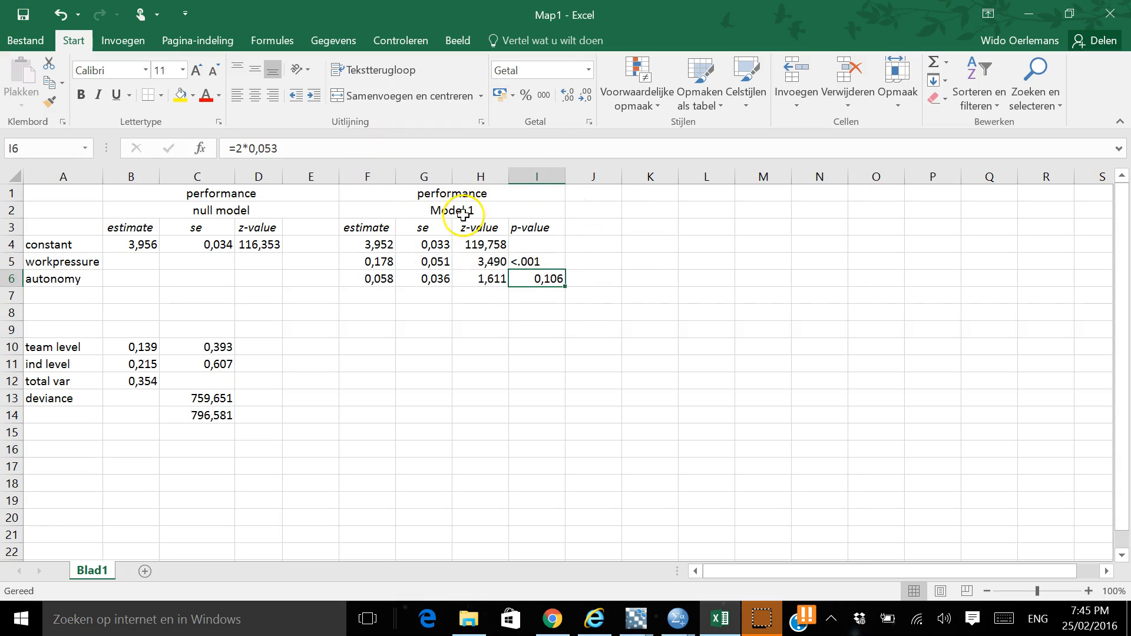
{"action": "key", "text": "Up"}
{"action": "key", "text": "shift+Down"}
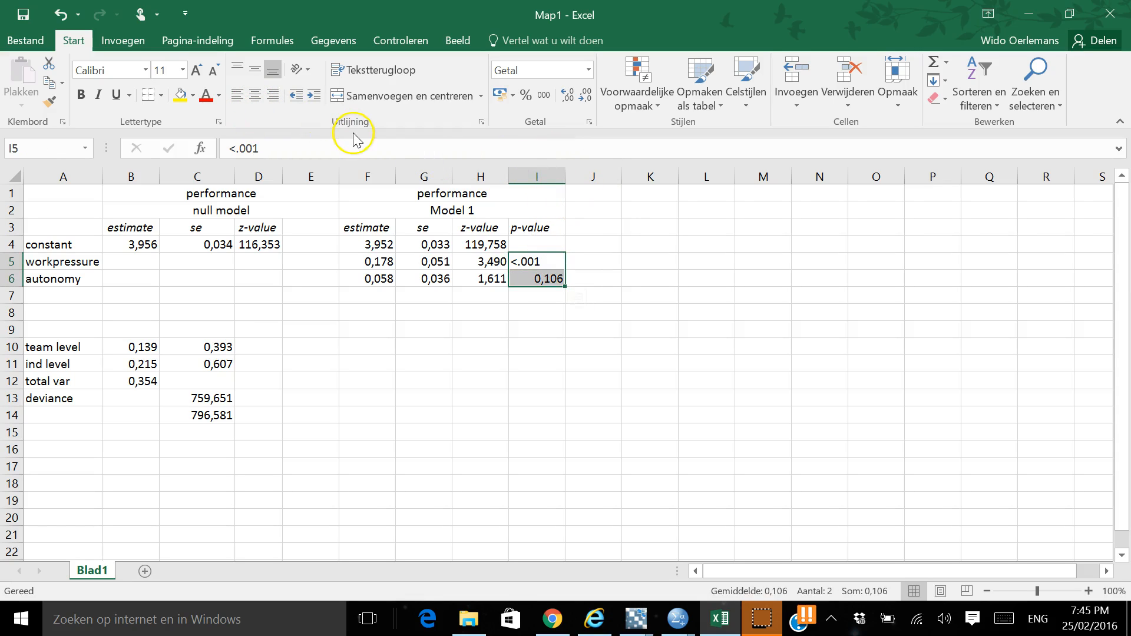
{"action": "left_click", "coordinate": [523, 263]}
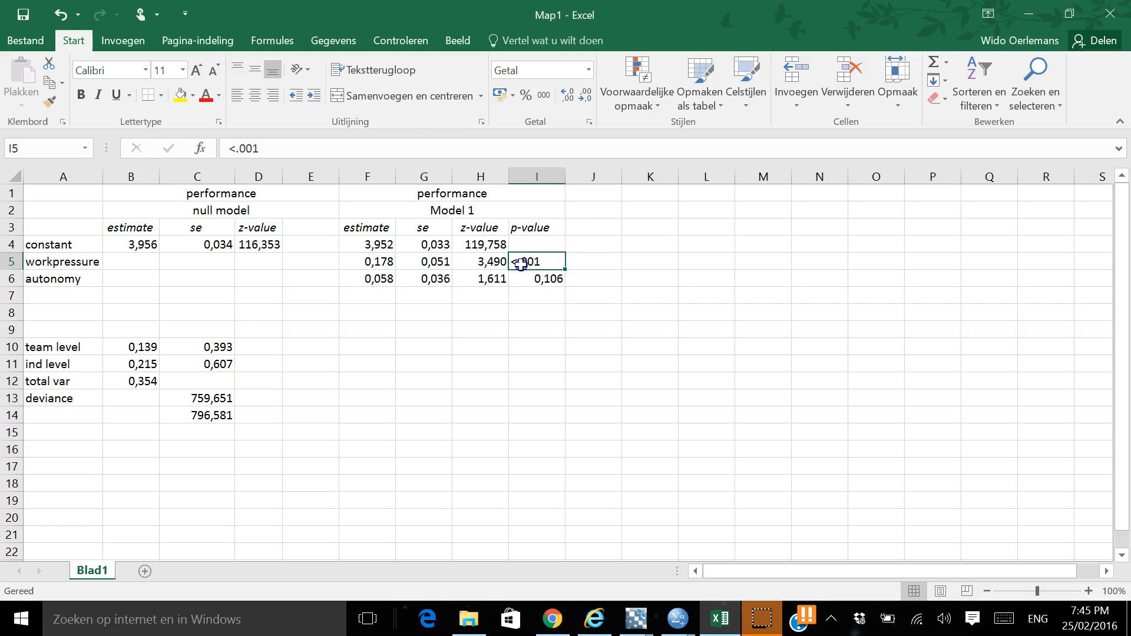
{"action": "left_click", "coordinate": [526, 308]}
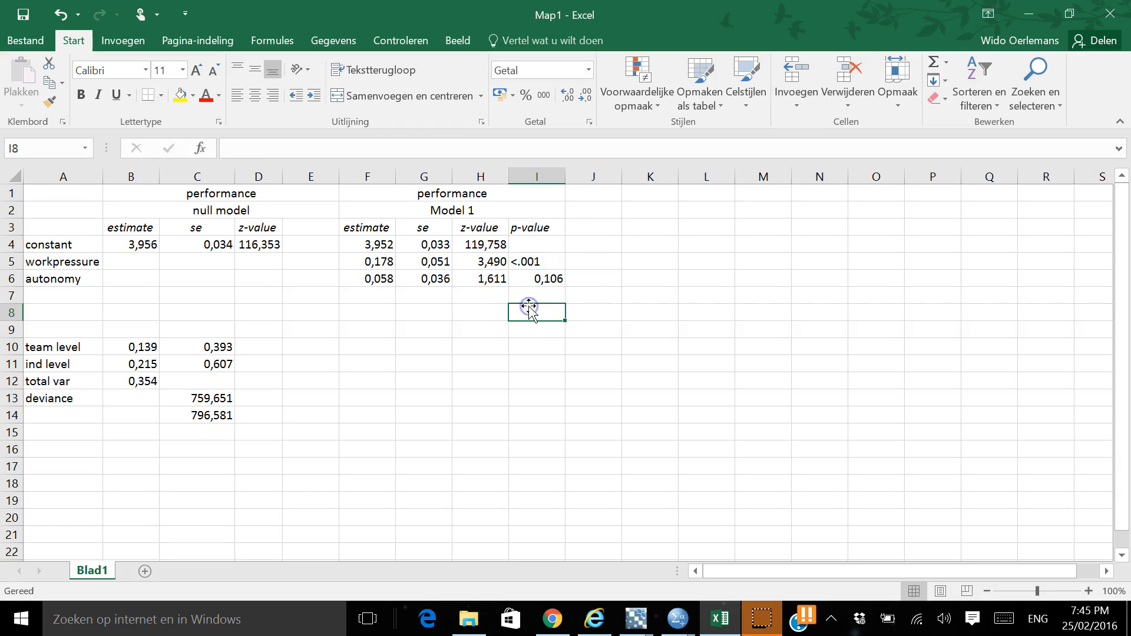
{"action": "left_click", "coordinate": [526, 262]}
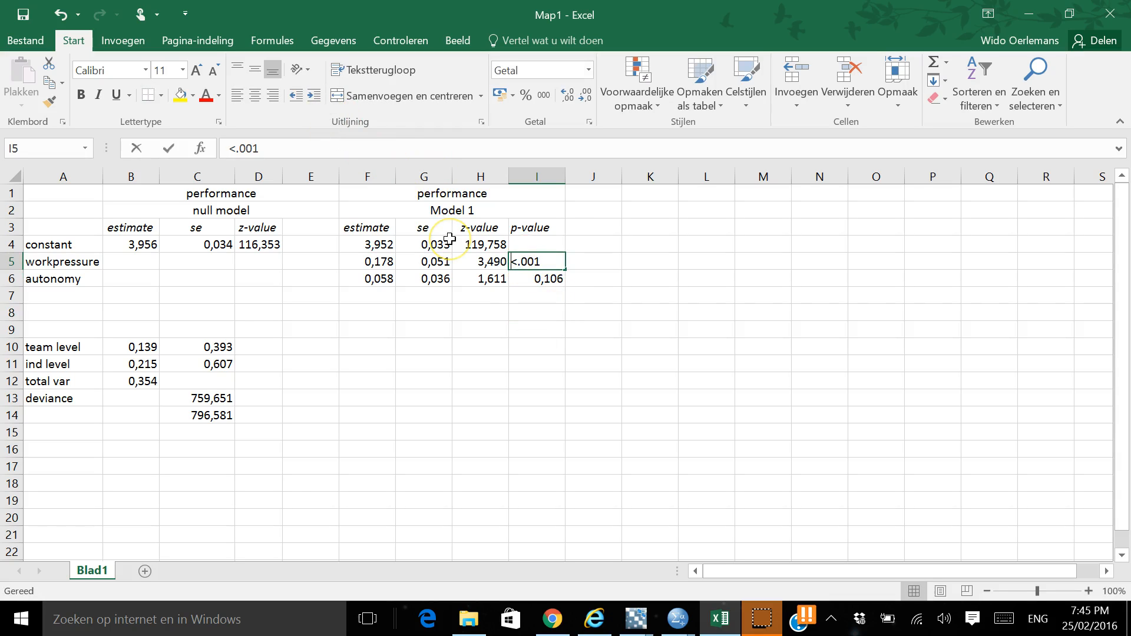
{"action": "type", "text": "0,001"}
{"action": "key", "text": "Return"}
Move to the variance rows of the Model 1 estimate column, switch to MLwiN, close its open windows and reopen the model equations
{"action": "key", "text": "Left"}
{"action": "key", "text": "Left"}
{"action": "key", "text": "Left"}
{"action": "key", "text": "Down"}
{"action": "key", "text": "Down"}
{"action": "key", "text": "Down"}
{"action": "key", "text": "Down"}
{"action": "key", "text": "Down"}
{"action": "key", "text": "Up"}
{"action": "key", "text": "alt+Tab"}
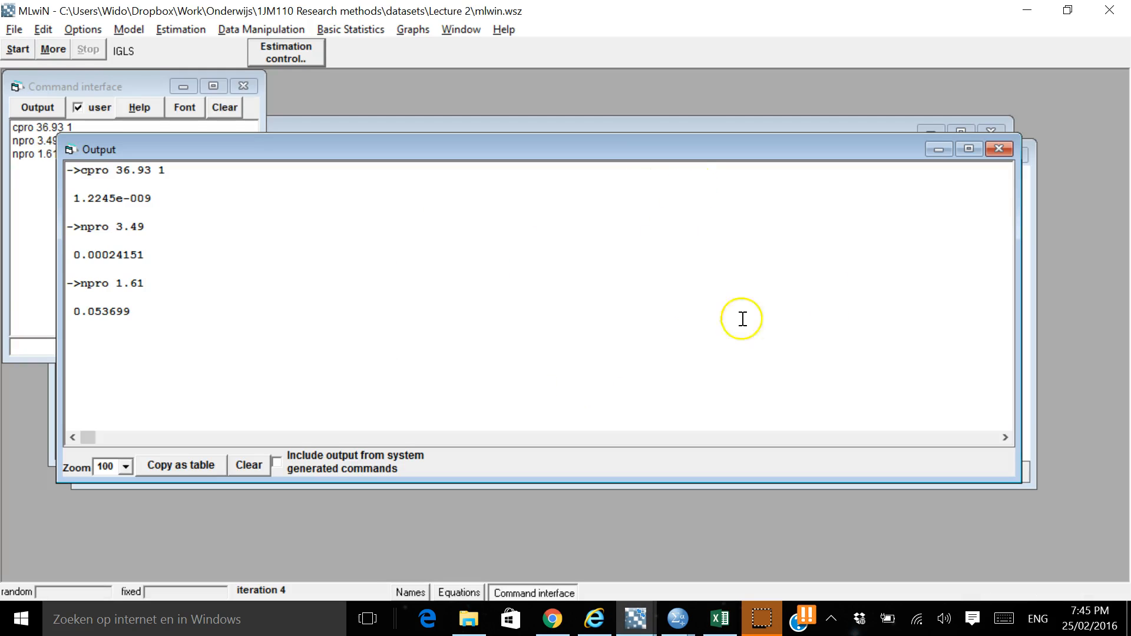
{"action": "left_click", "coordinate": [999, 149]}
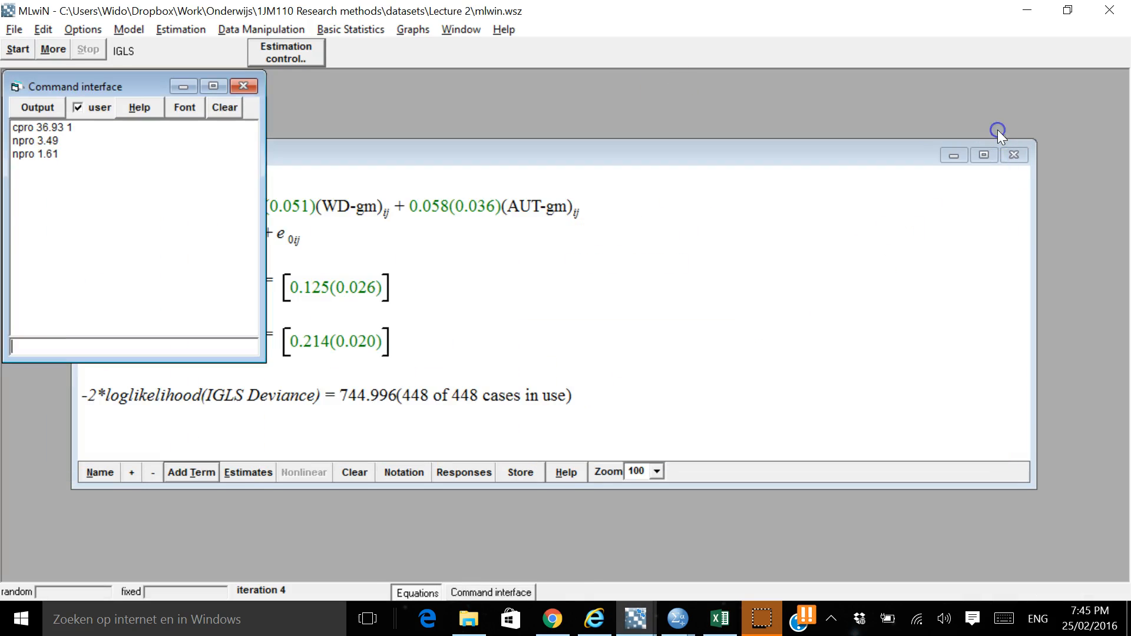
{"action": "left_click", "coordinate": [1005, 153]}
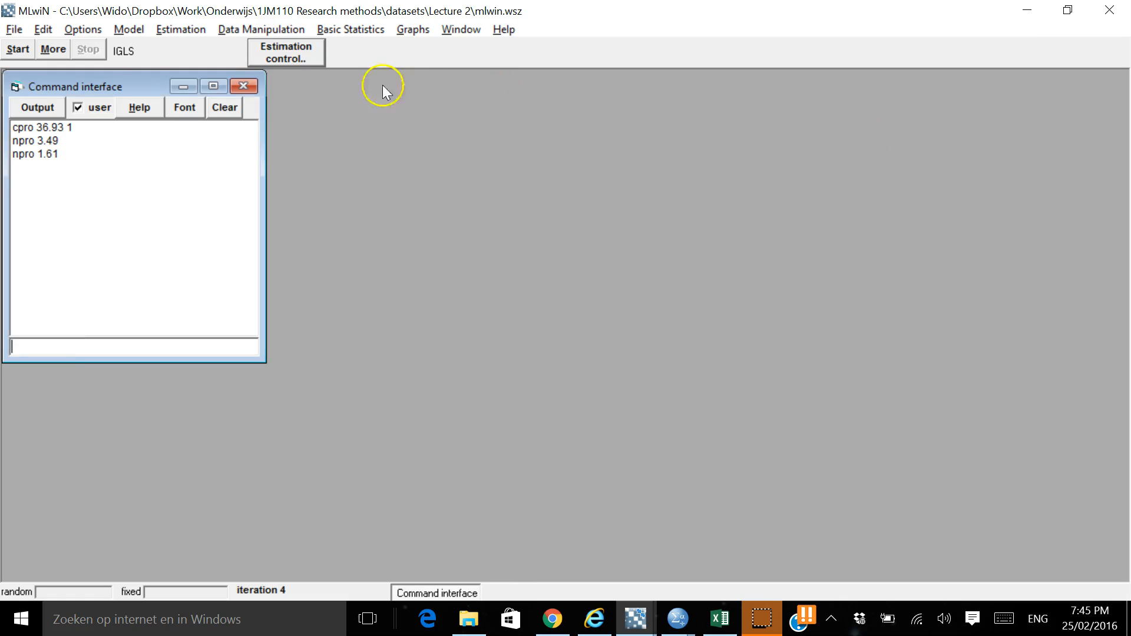
{"action": "left_click", "coordinate": [252, 84]}
{"action": "left_click", "coordinate": [118, 36]}
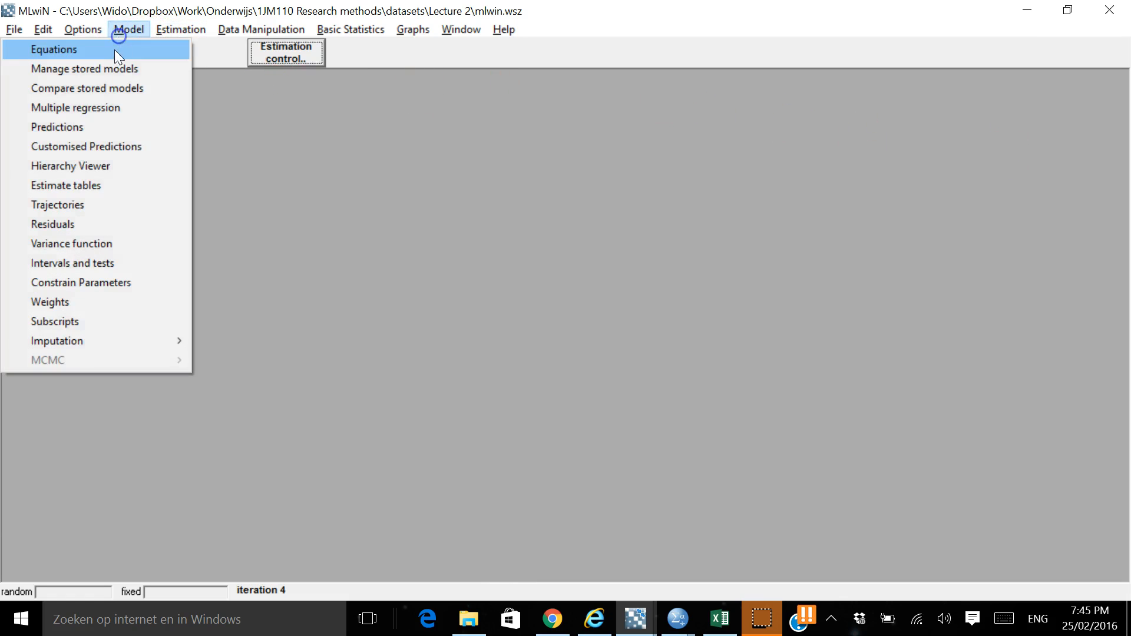
{"action": "left_click", "coordinate": [116, 50]}
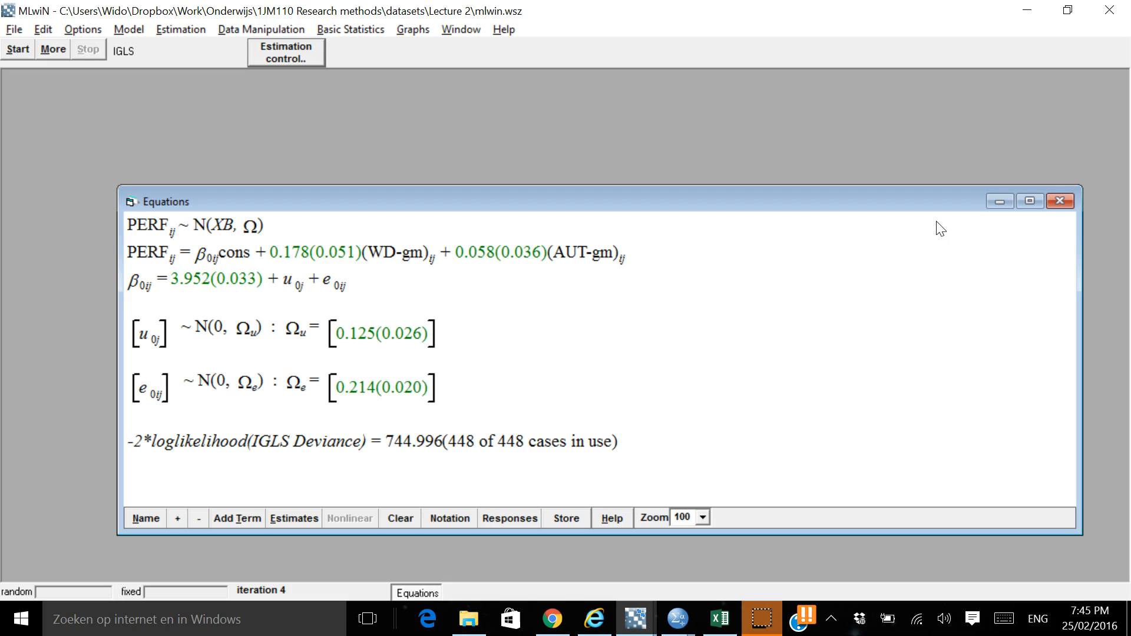
Switch to the Excel table and enter the Model 1 team level variance 0,125 in F10
{"action": "key", "text": "alt+Tab"}
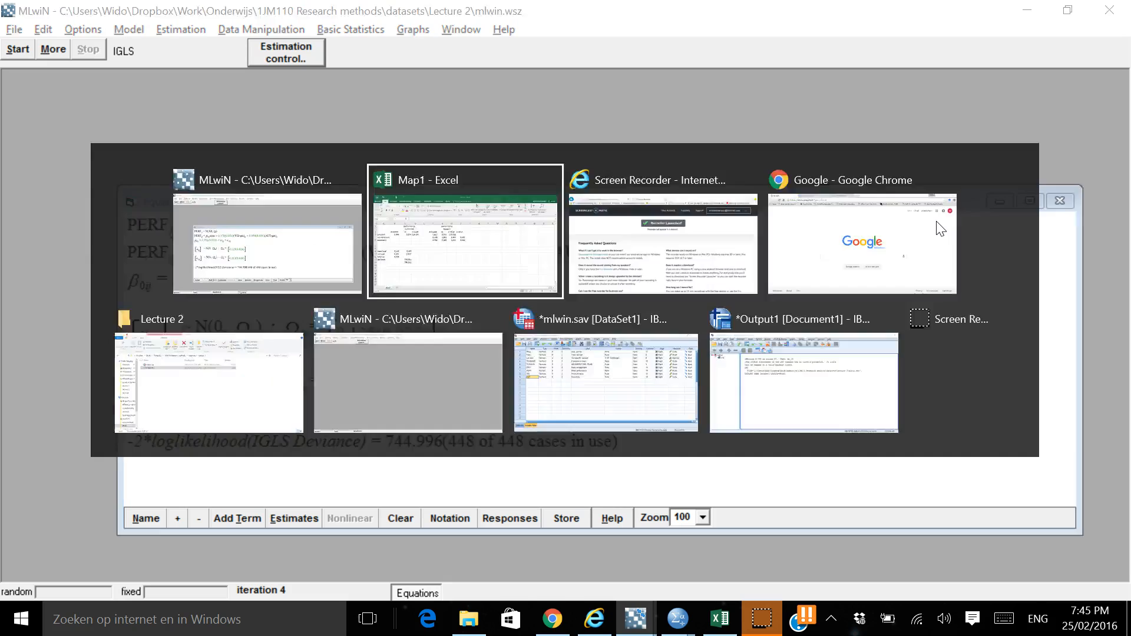
{"action": "key", "text": "Up"}
{"action": "type", "text": ".125"}
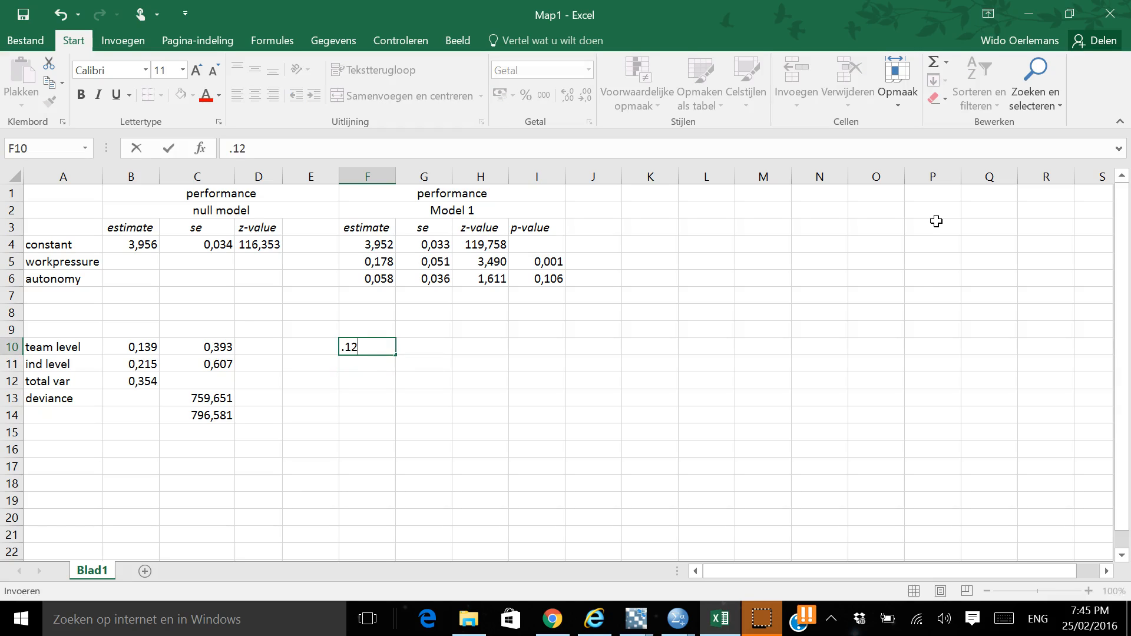
{"action": "key", "text": "Return"}
{"action": "key", "text": "Up"}
{"action": "key", "text": "BackSpace"}
{"action": "type", "text": "0,125"}
{"action": "key", "text": "Tab"}
{"action": "key", "text": "Return"}
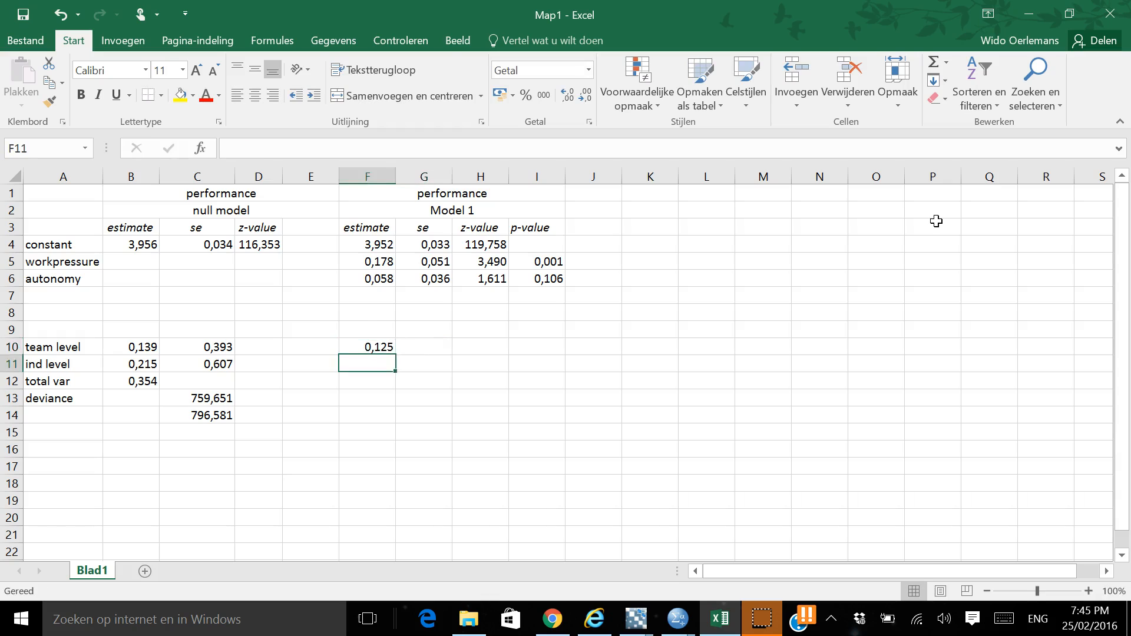
Check the individual level variance in the MLwiN equations and enter 0,214 in F11 of the Excel table
{"action": "key", "text": "alt+Tab"}
{"action": "key", "text": "alt+Tab"}
{"action": "type", "text": ",214"}
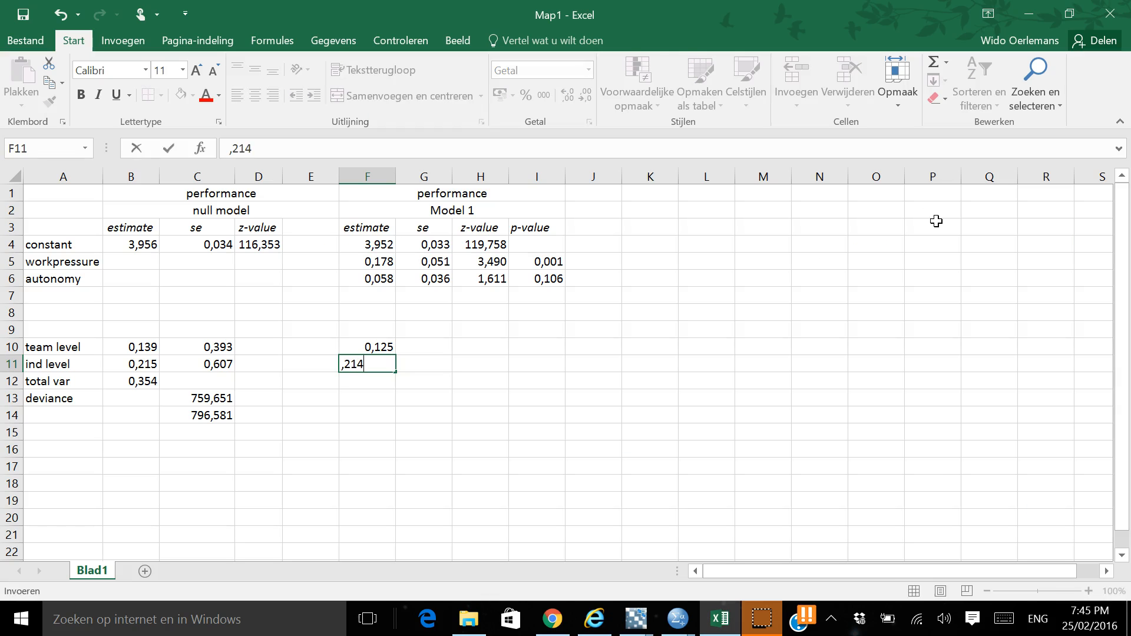
{"action": "key", "text": "Return"}
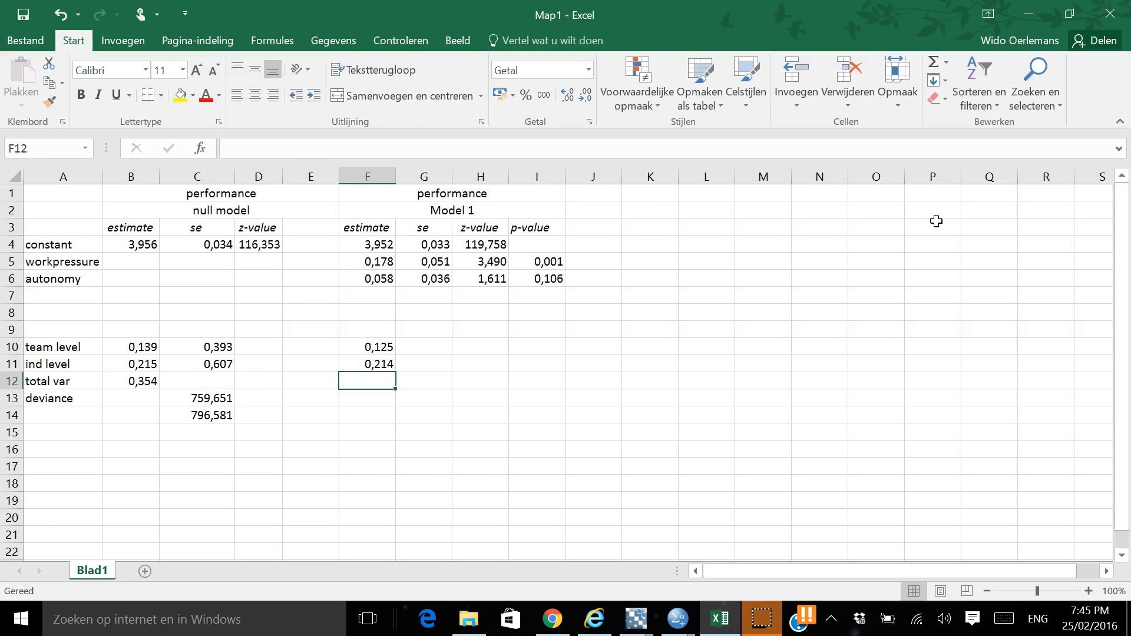
Look up the Model 1 deviance in the MLwiN equations and enter 744.996 in F13 of the Excel table
{"action": "key", "text": "alt+Tab"}
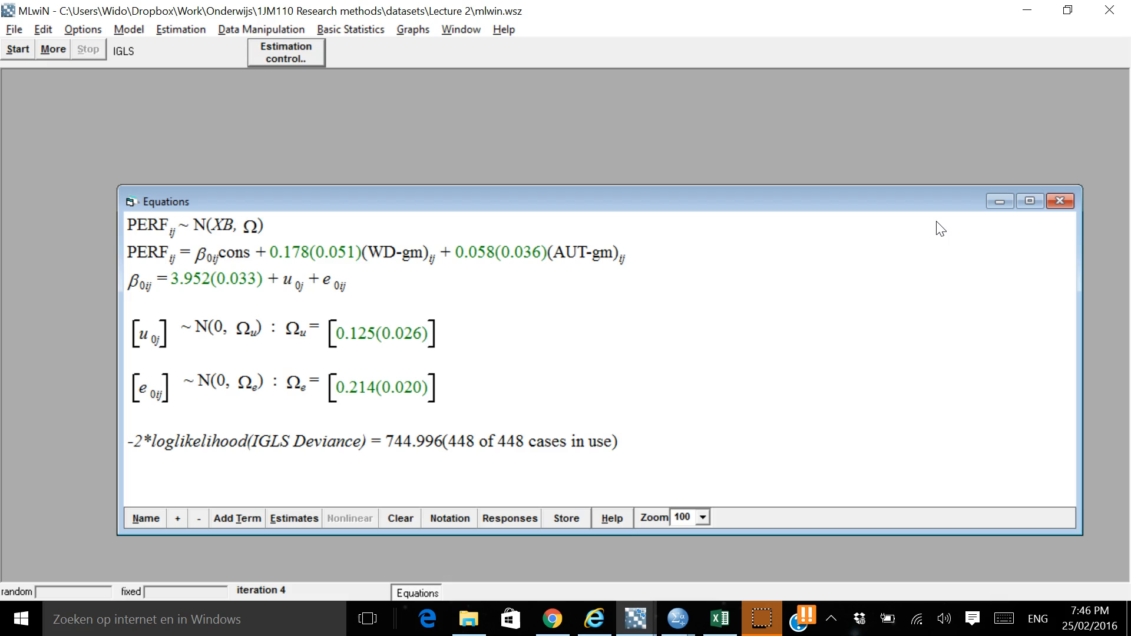
{"action": "key", "text": "alt+Tab"}
{"action": "type", "text": "75"}
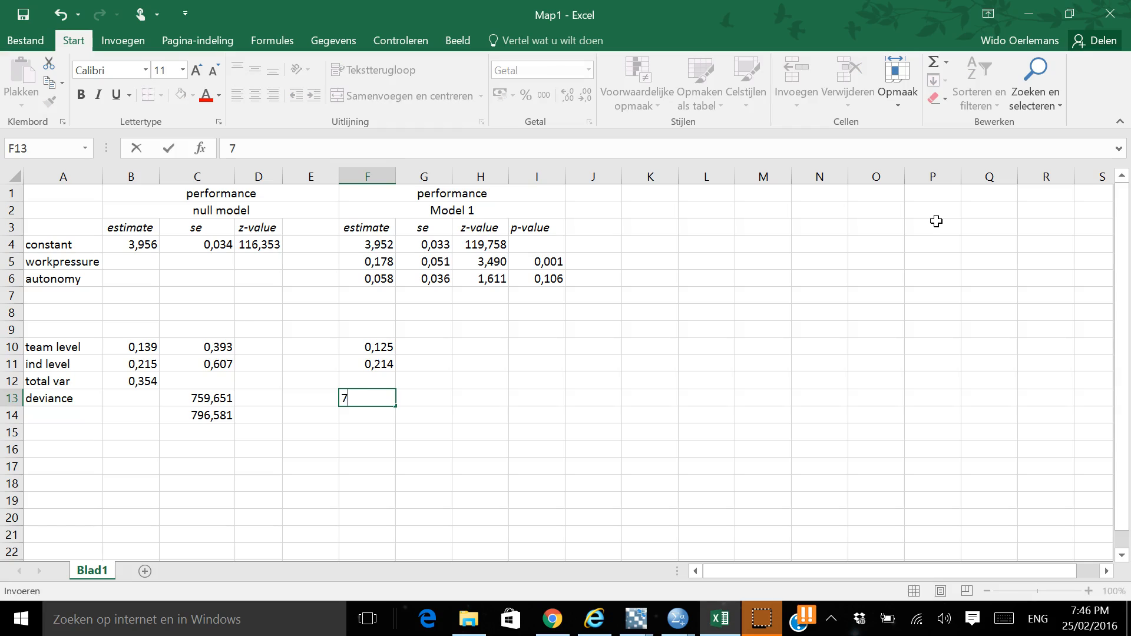
{"action": "key", "text": "BackSpace"}
{"action": "type", "text": "44."}
{"action": "key", "text": "alt+Tab"}
{"action": "key", "text": "alt+Tab"}
{"action": "type", "text": "996"}
{"action": "key", "text": "Left"}
{"action": "key", "text": "Left"}
{"action": "key", "text": "Right"}
{"action": "key", "text": "Right"}
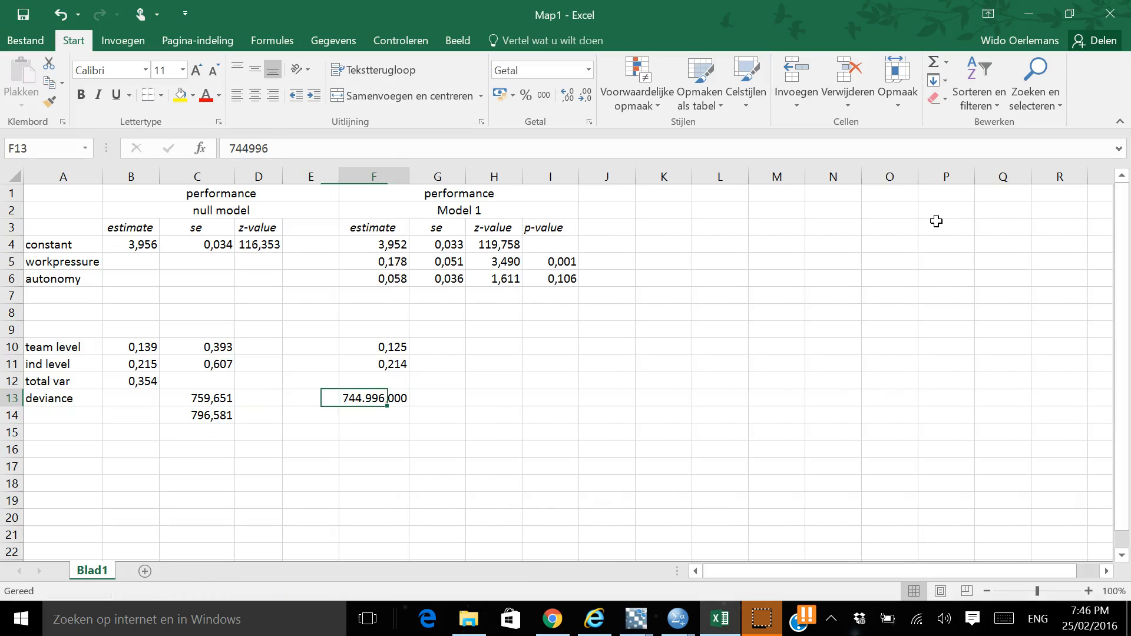
Correct the Model 1 deviance in F13 to 744,996
{"action": "type", "text": "744"}
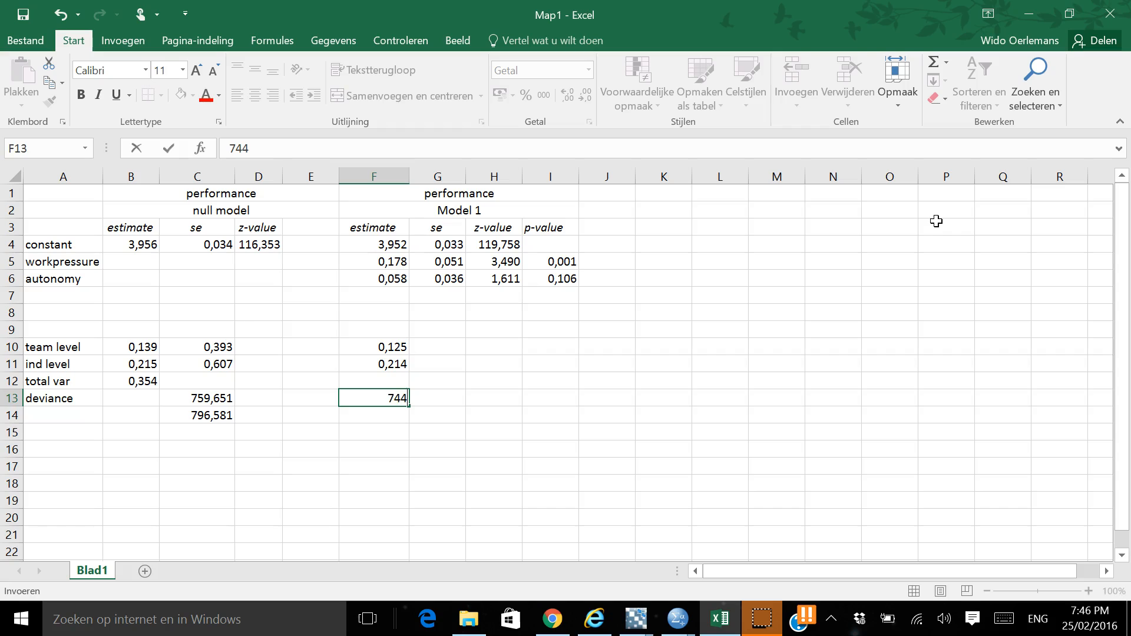
{"action": "type", "text": ",996"}
{"action": "key", "text": "Return"}
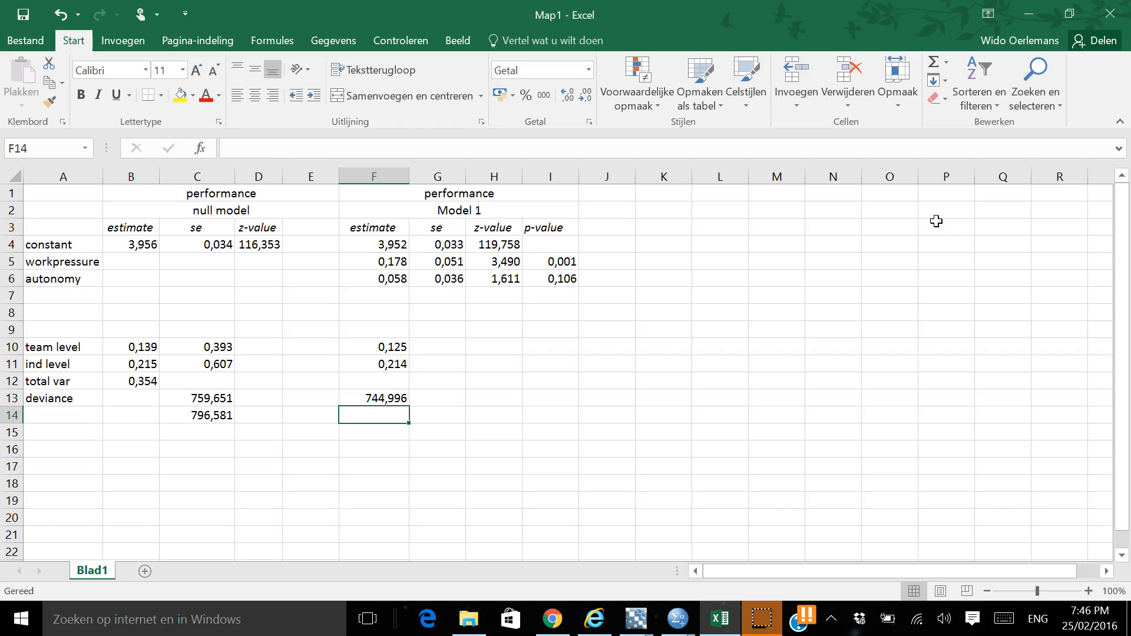
Delete the value in C14 below the null model deviance
{"action": "key", "text": "Left"}
{"action": "key", "text": "Left"}
{"action": "key", "text": "Left"}
{"action": "key", "text": "Right"}
{"action": "key", "text": "Left"}
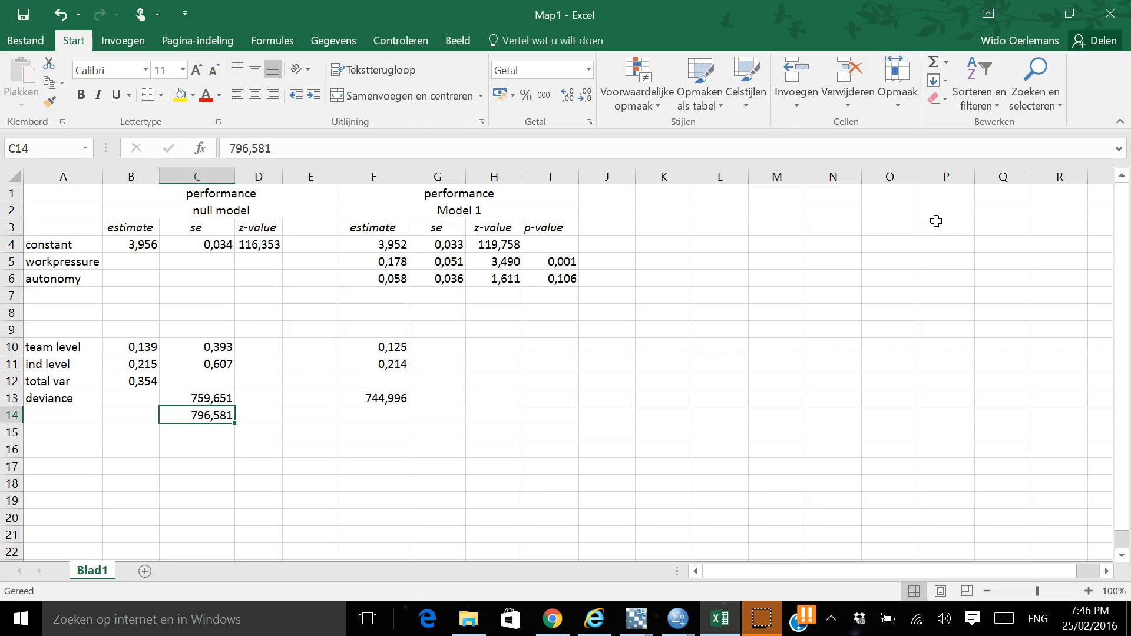
{"action": "key", "text": "Left"}
{"action": "key", "text": "Right"}
{"action": "key", "text": "Delete"}
Label the row below deviance as X2diff in A14
{"action": "key", "text": "Left"}
{"action": "key", "text": "Left"}
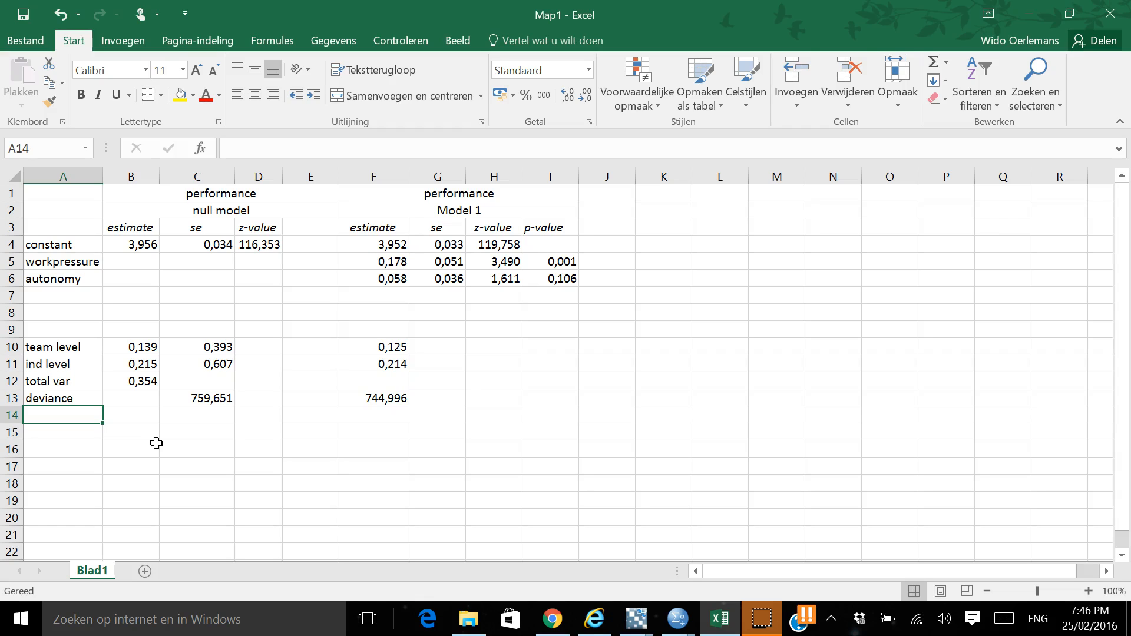
{"action": "type", "text": "xW2"}
{"action": "key", "text": "BackSpace"}
{"action": "key", "text": "BackSpace"}
{"action": "key", "text": "BackSpace"}
{"action": "type", "text": "x2DIFF"}
Calculate the deviance difference between the null model and Model 1 in F14 with the formula =C13-F13
{"action": "key", "text": "Right"}
{"action": "key", "text": "Right"}
{"action": "key", "text": "Right"}
{"action": "key", "text": "Right"}
{"action": "key", "text": "Right"}
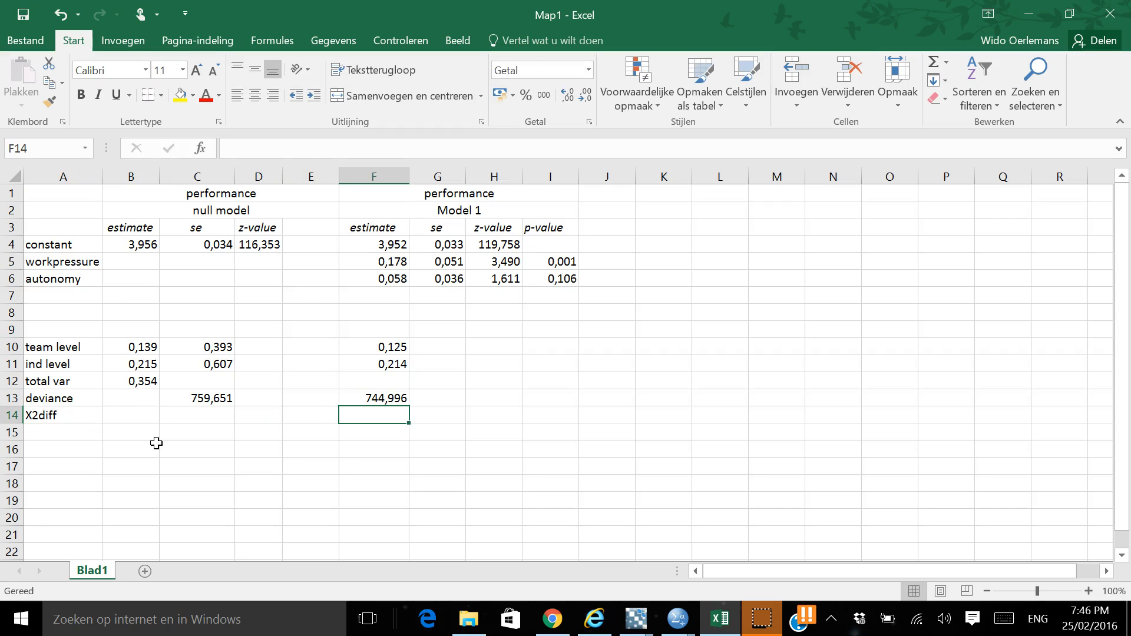
{"action": "type", "text": "="}
{"action": "key", "text": "Up"}
{"action": "key", "text": "Left"}
{"action": "key", "text": "Left"}
{"action": "key", "text": "Left"}
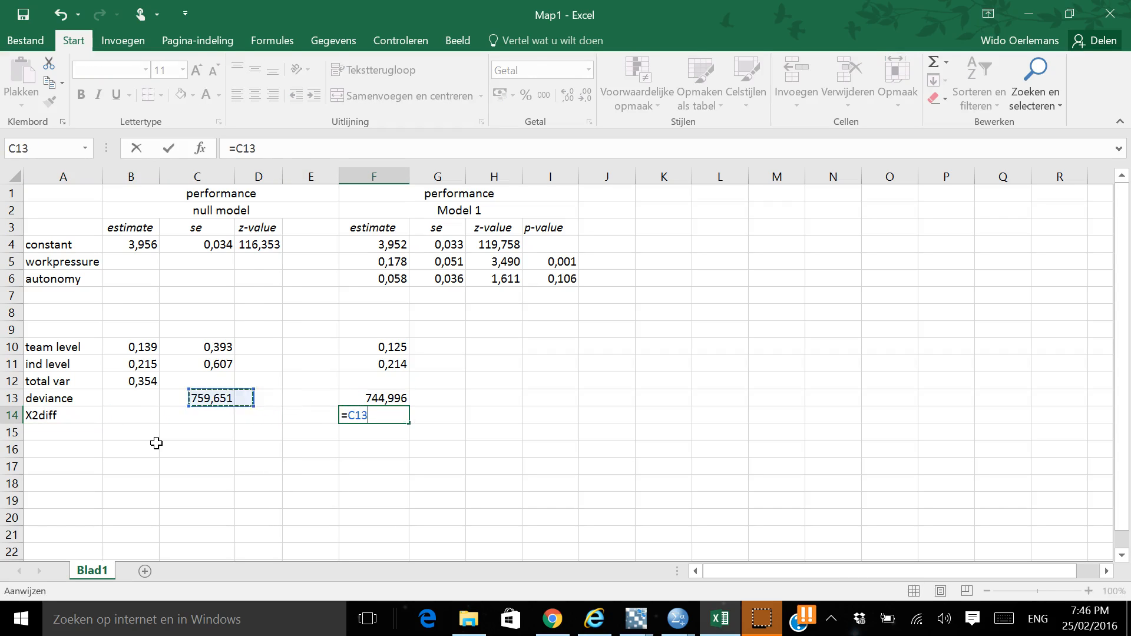
{"action": "type", "text": "-"}
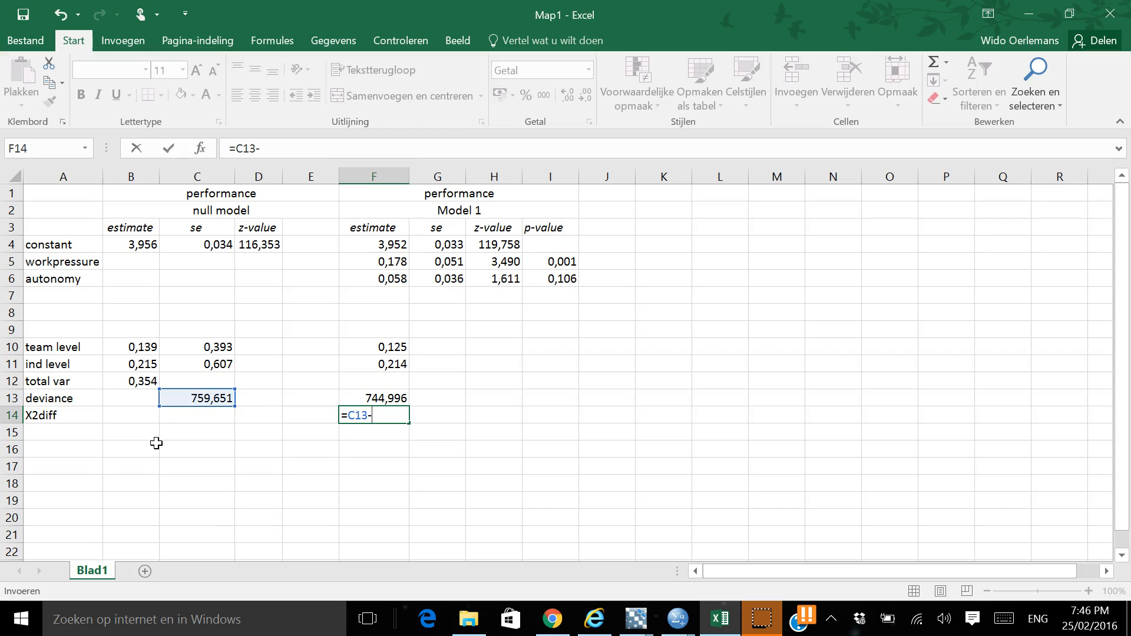
{"action": "left_click", "coordinate": [337, 401]}
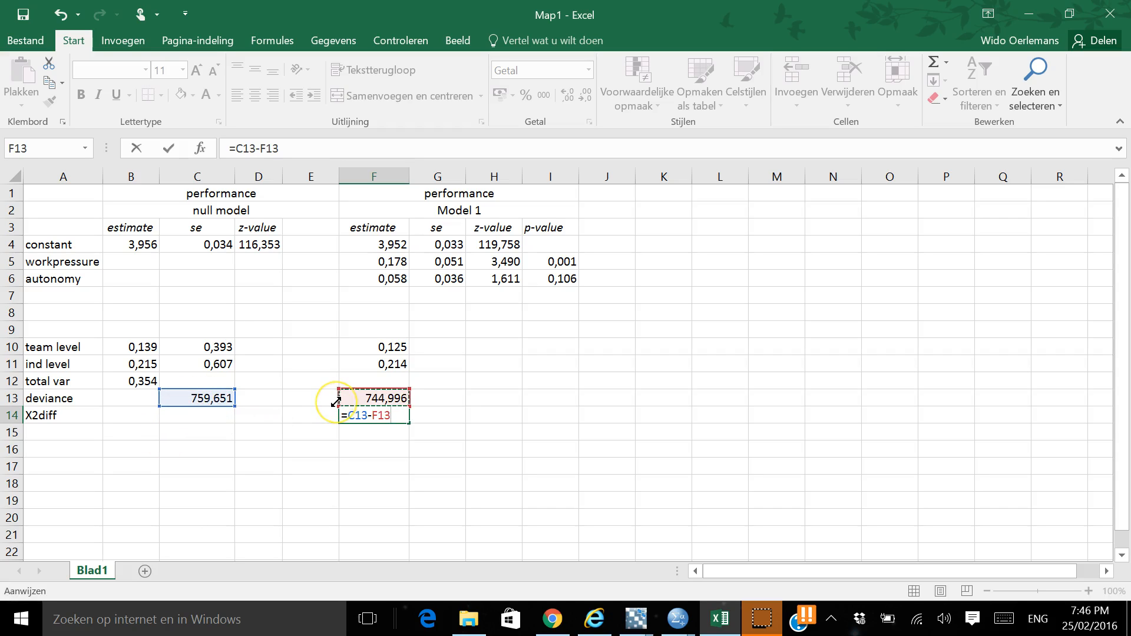
{"action": "key", "text": "Return"}
Review the X2diff cell F14 together with the two Model 1 predictor estimates in F5 and F6
{"action": "key", "text": "Home"}
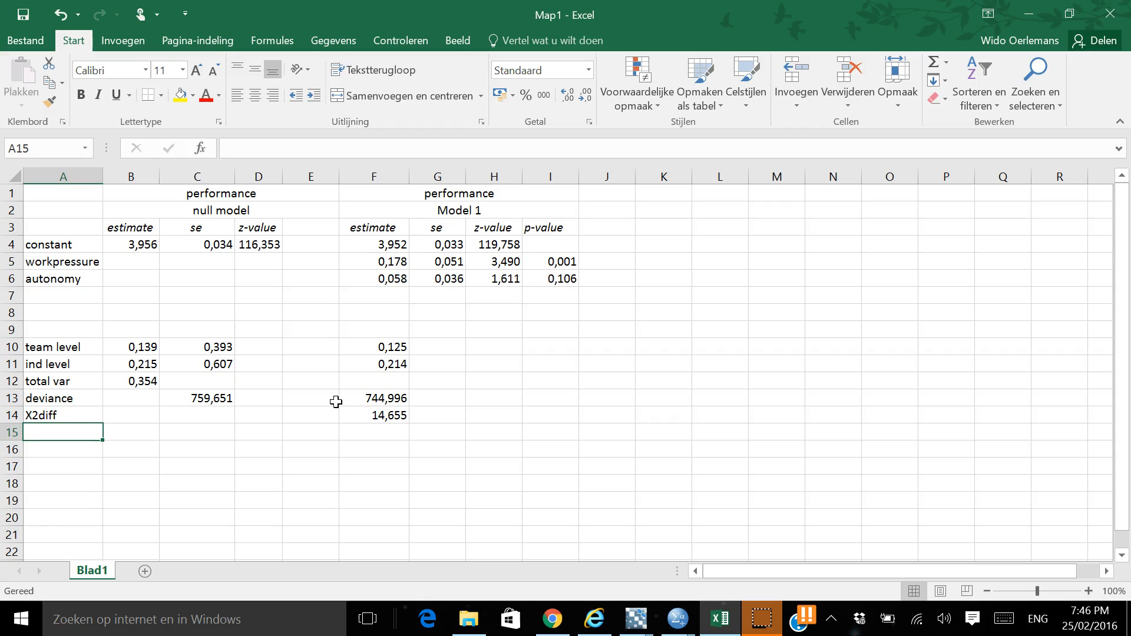
{"action": "key", "text": "Up"}
{"action": "key", "text": "Right"}
{"action": "key", "text": "Right"}
{"action": "key", "text": "Right"}
{"action": "key", "text": "Right"}
{"action": "key", "text": "Right"}
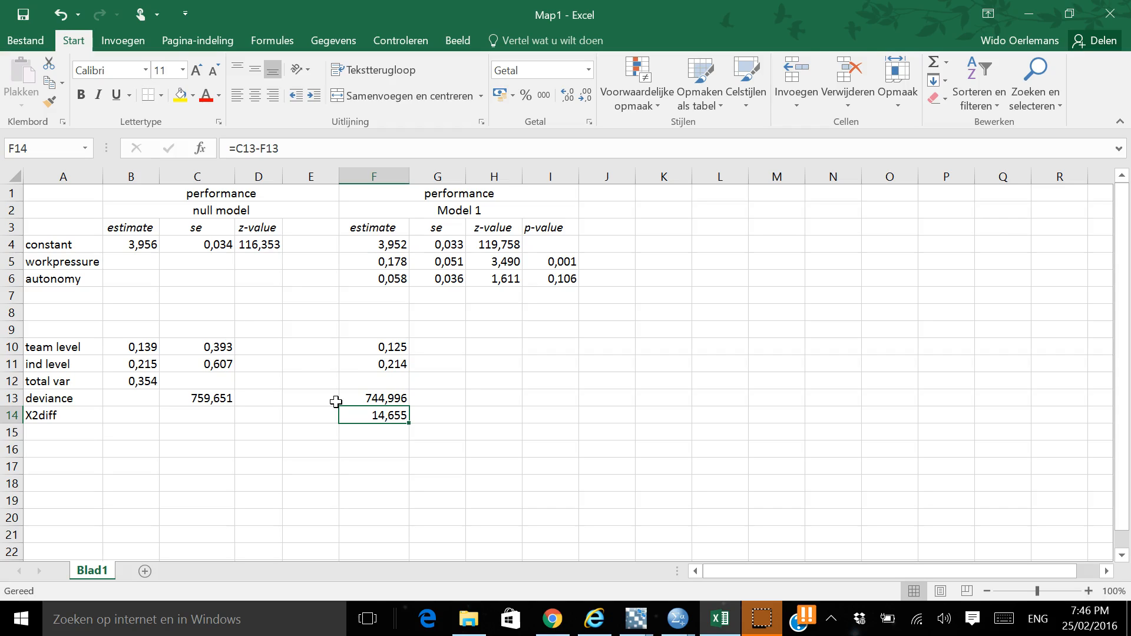
{"action": "key", "text": "Down"}
{"action": "key", "text": "Up"}
{"action": "key", "text": "Right"}
{"action": "key", "text": "Left"}
{"action": "key", "text": "Right"}
{"action": "key", "text": "Left"}
{"action": "left_click", "coordinate": [391, 260]}
{"action": "key", "text": "Down"}
{"action": "key", "text": "Up"}
{"action": "key", "text": "Down"}
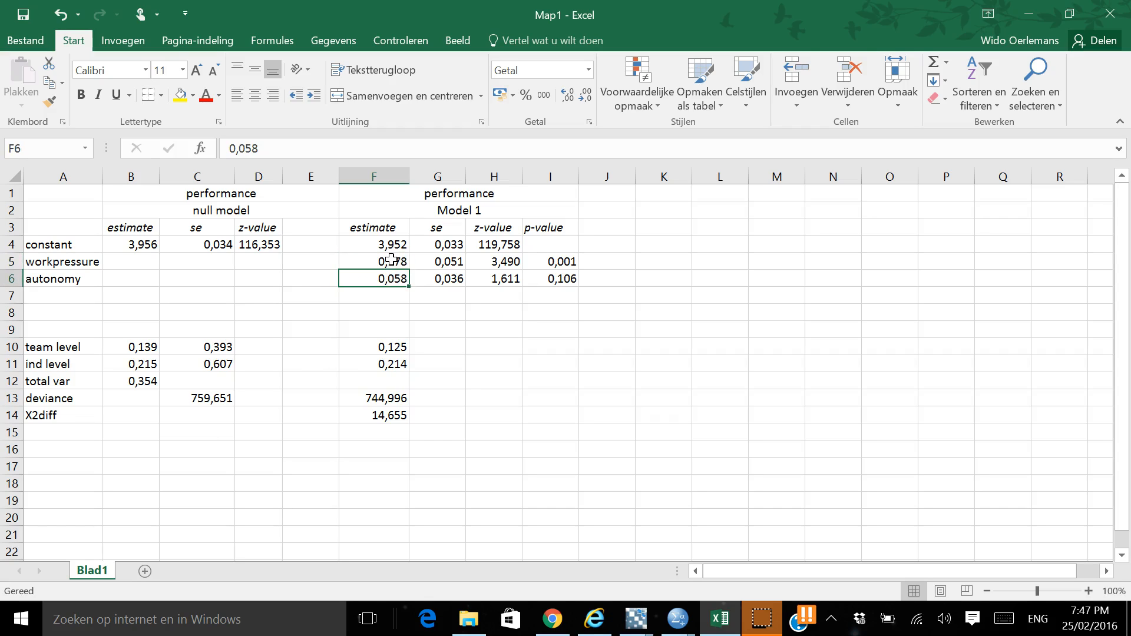
{"action": "key", "text": "Down"}
{"action": "key", "text": "Down"}
{"action": "key", "text": "Down"}
{"action": "key", "text": "Down"}
{"action": "key", "text": "Down"}
{"action": "key", "text": "Down"}
{"action": "key", "text": "Down"}
{"action": "key", "text": "Down"}
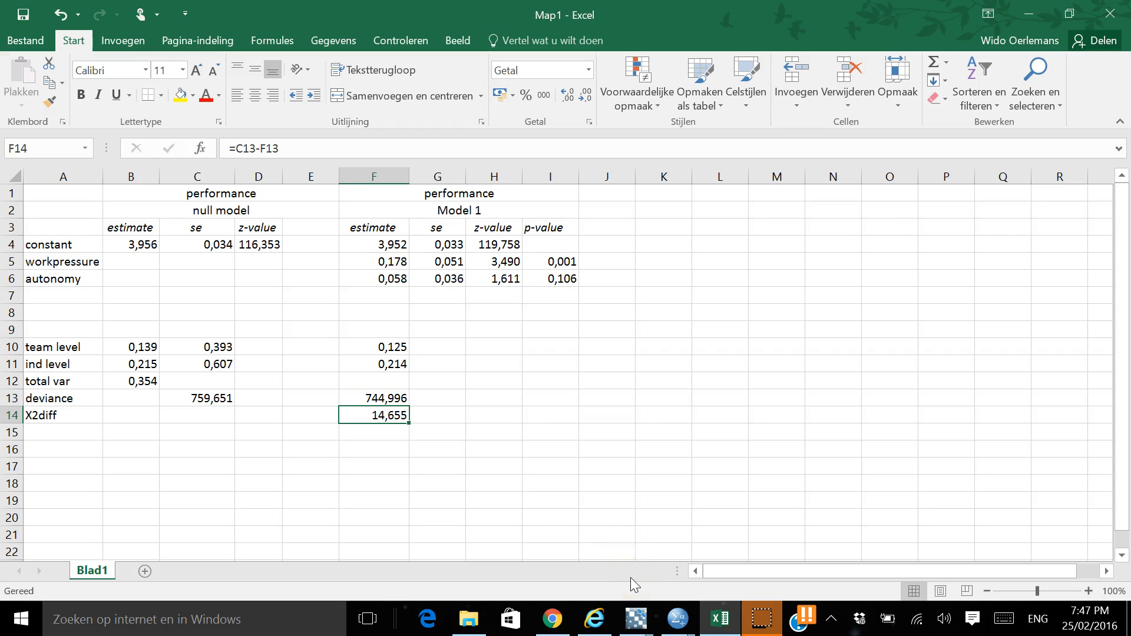
Switch to MLwiN, open its command interface and check the X2diff value in the Excel table
{"action": "mouse_move", "coordinate": [636, 619]}
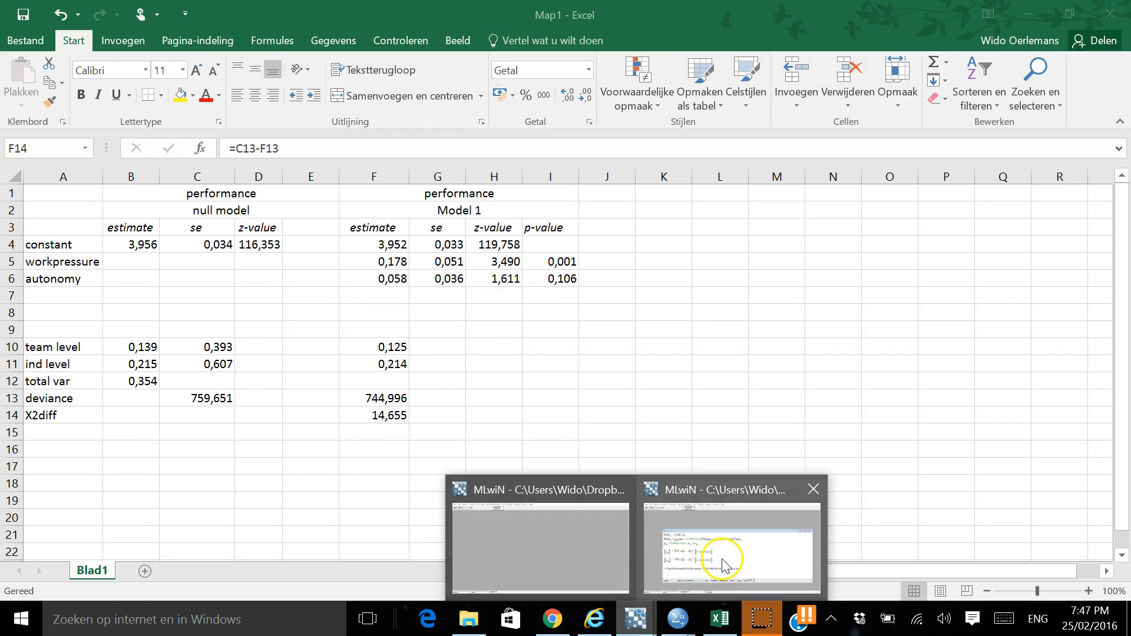
{"action": "left_click", "coordinate": [720, 561]}
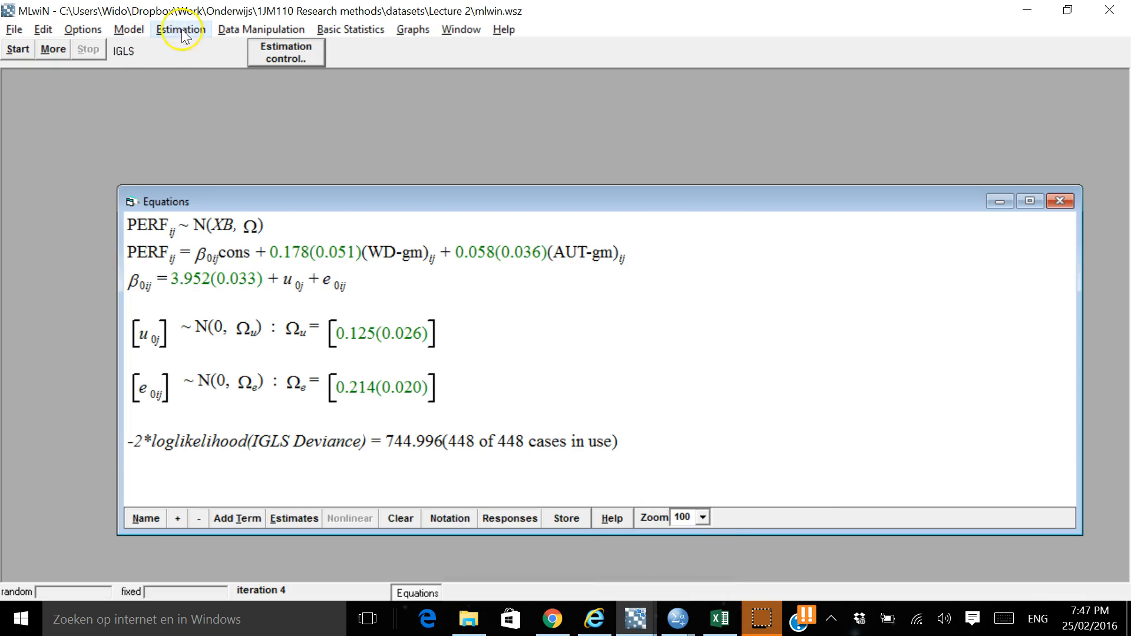
{"action": "left_click", "coordinate": [261, 29]}
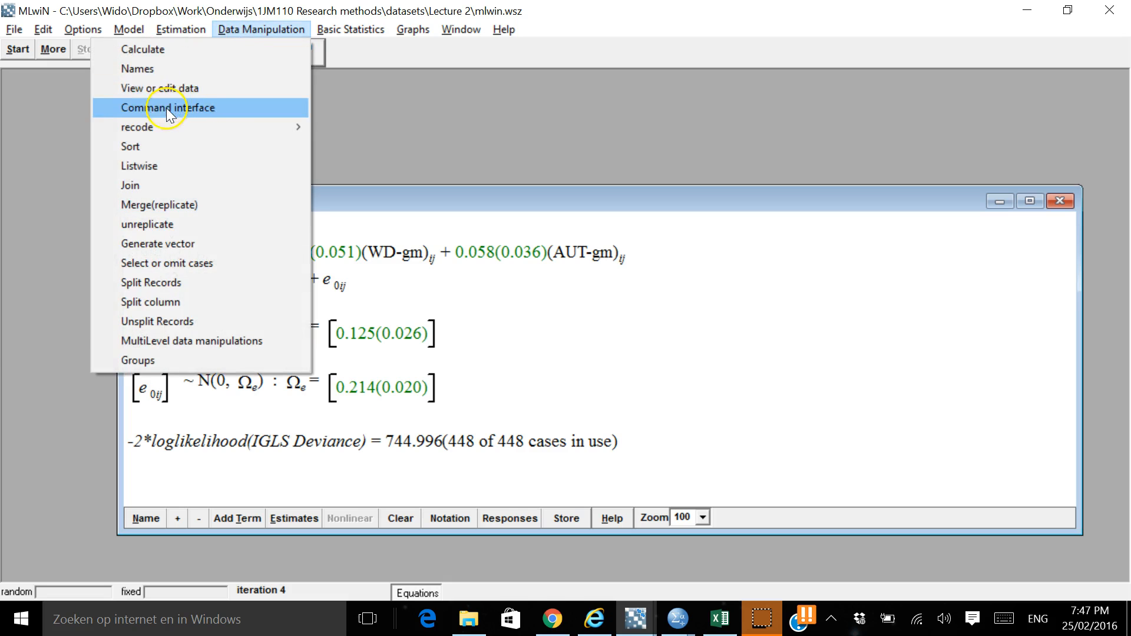
{"action": "left_click", "coordinate": [167, 107]}
{"action": "key", "text": "alt+Tab"}
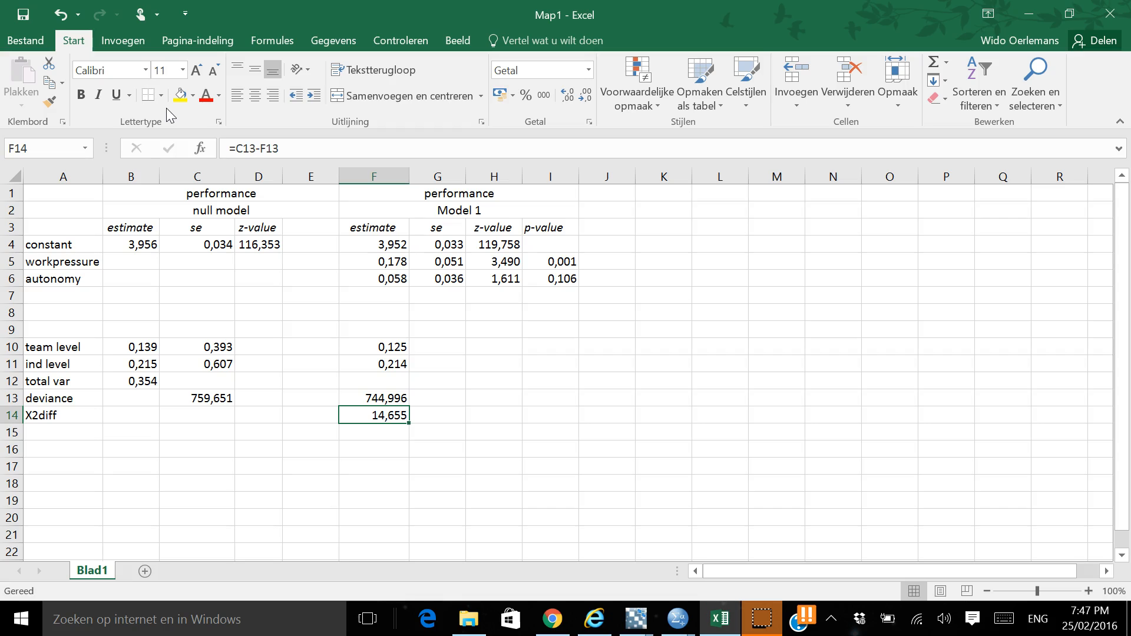
{"action": "key", "text": "alt+Tab"}
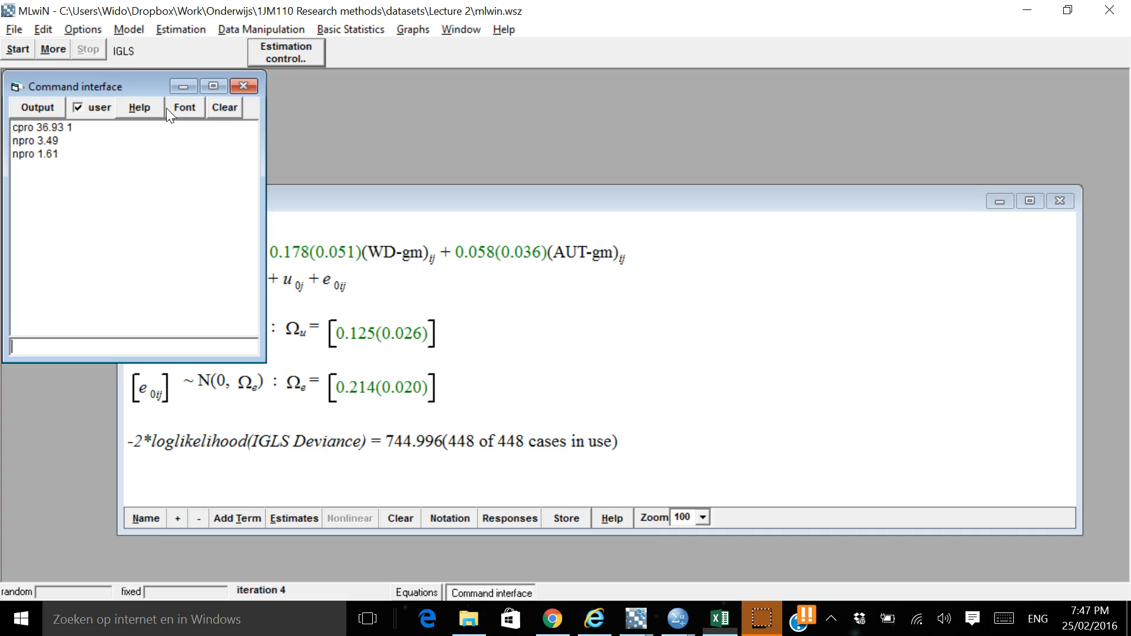
Try to compute the chi-square p-value by running 14.655 2 in the MLwiN command interface
{"action": "type", "text": "14.655"}
{"action": "key", "text": "alt+Tab"}
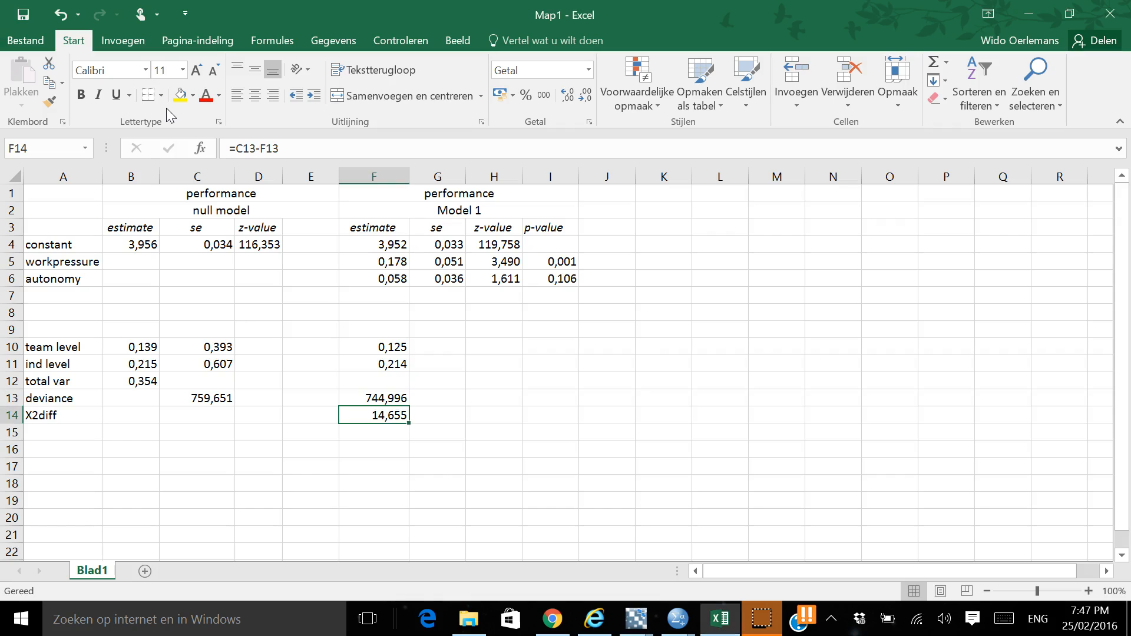
{"action": "key", "text": "alt+Tab"}
{"action": "type", "text": "2"}
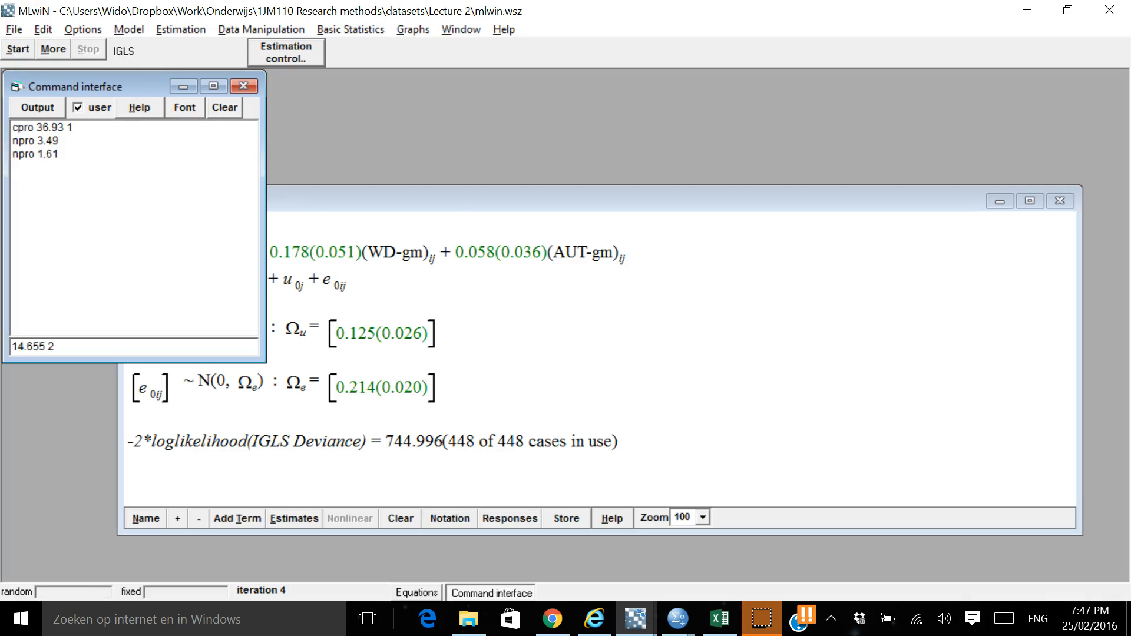
{"action": "key", "text": "Return"}
{"action": "key", "text": "Return"}
Run the command cpro 14.655 2 in the MLwiN command interface and open the output window
{"action": "type", "text": "cpro 14.655 "}
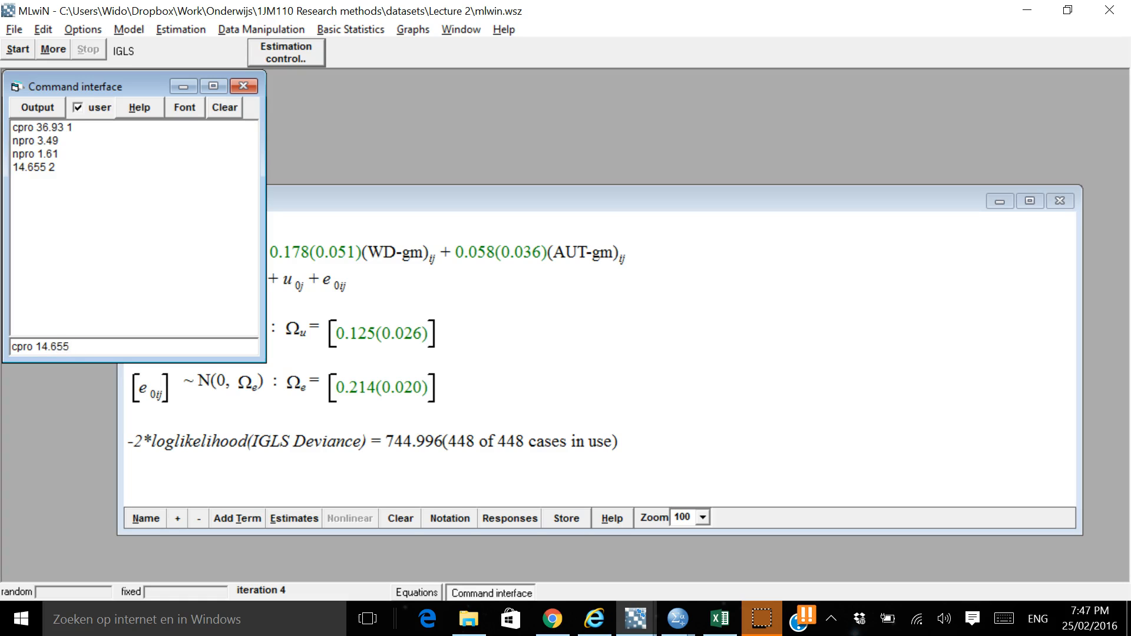
{"action": "type", "text": "2"}
{"action": "key", "text": "Return"}
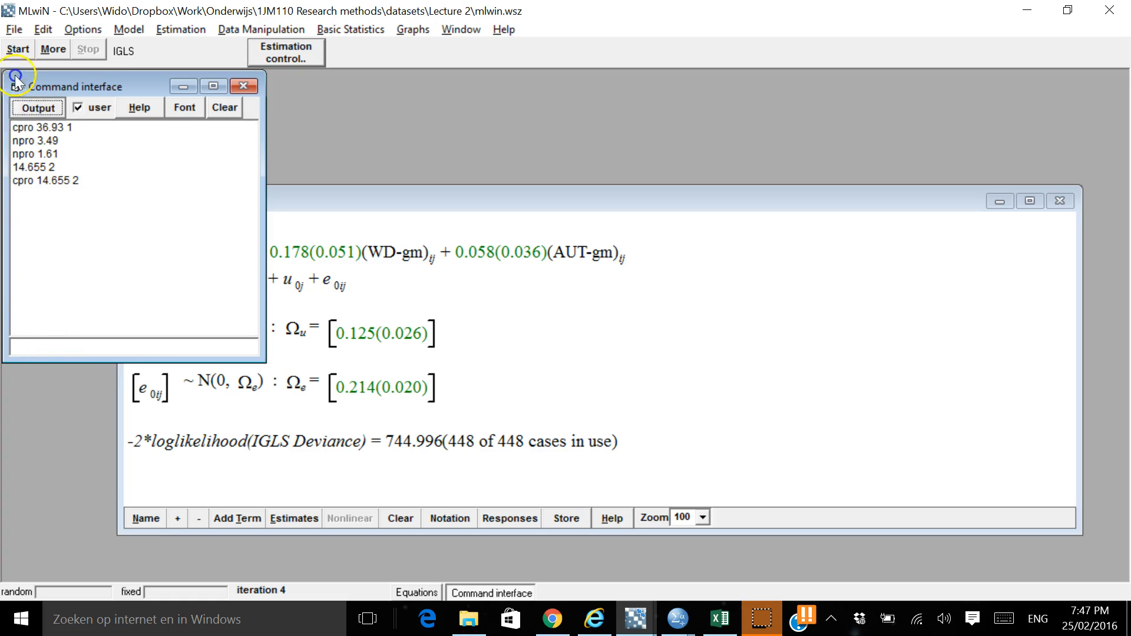
{"action": "left_click", "coordinate": [24, 109]}
{"action": "left_click", "coordinate": [121, 365]}
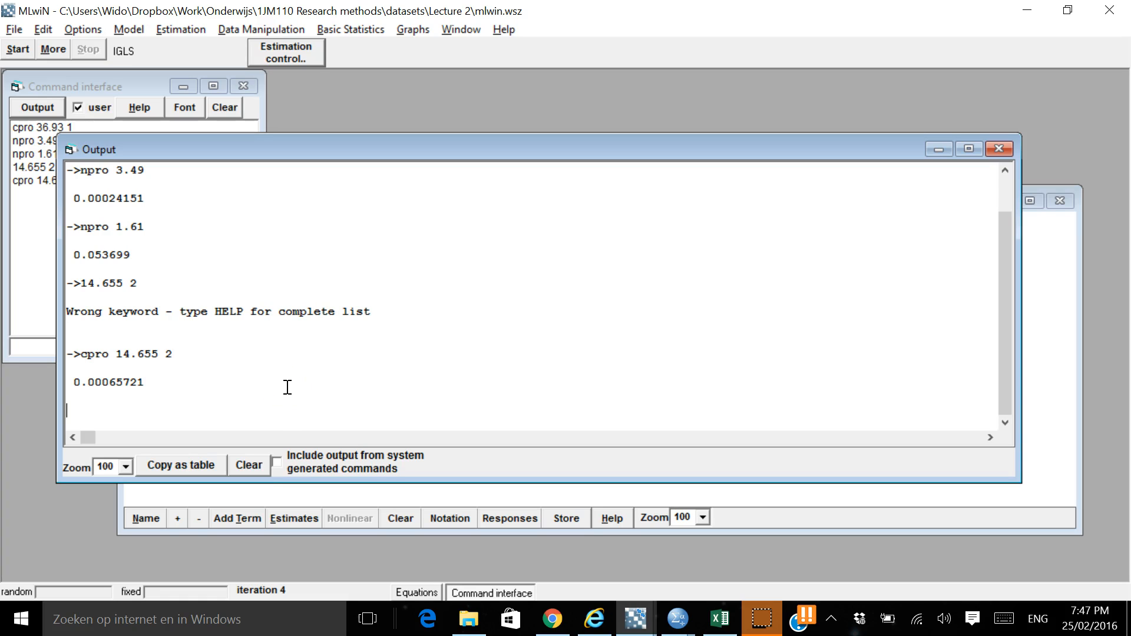
Switch to the Excel table and enter the p-value 0,001 in G14 beside the X2diff value
{"action": "key", "text": "alt+Tab"}
{"action": "key", "text": "Right"}
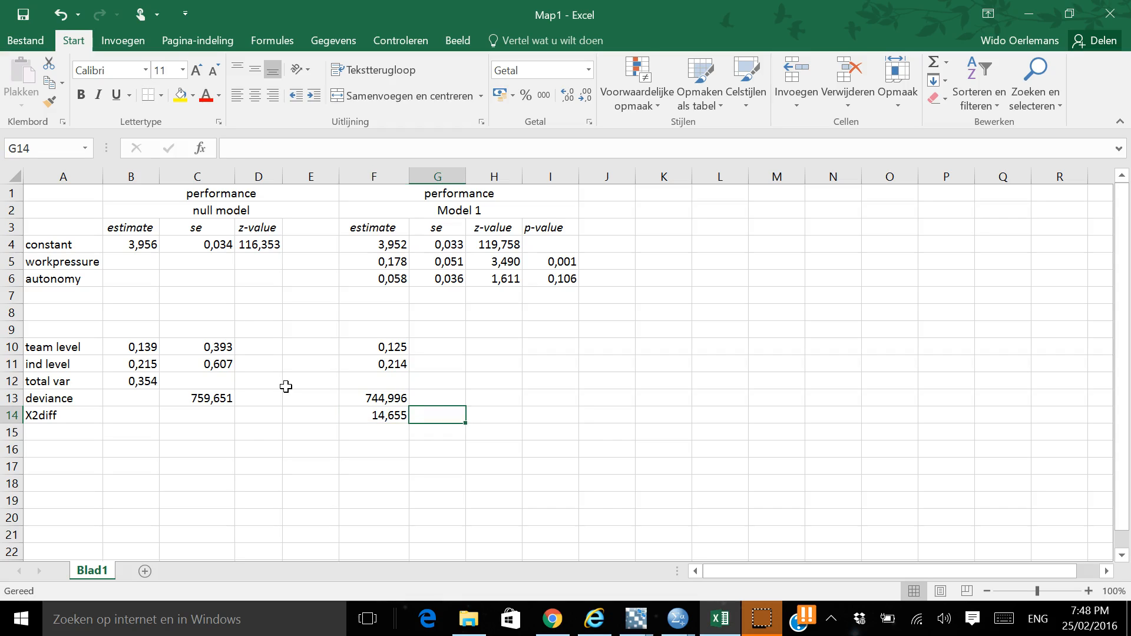
{"action": "type", "text": ",001"}
{"action": "key", "text": "Up"}
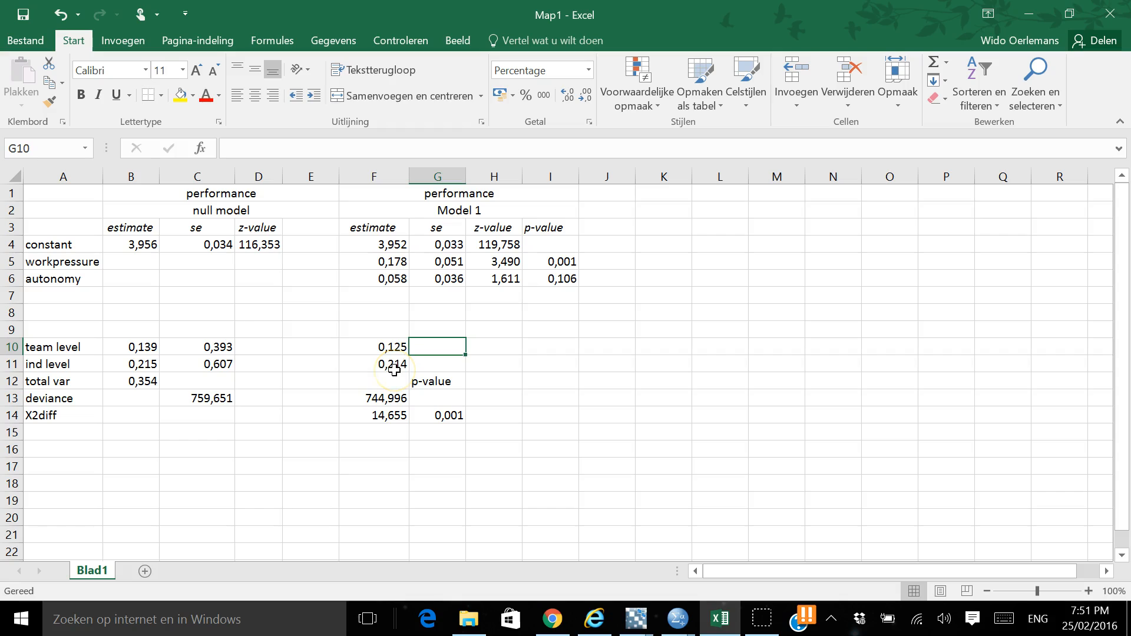
Calculate the drop in team level variance from the null model in G10 with the formula =B10-F10
{"action": "type", "text": "="}
{"action": "key", "text": "Left"}
{"action": "key", "text": "Left"}
{"action": "key", "text": "Left"}
{"action": "key", "text": "Left"}
{"action": "key", "text": "Left"}
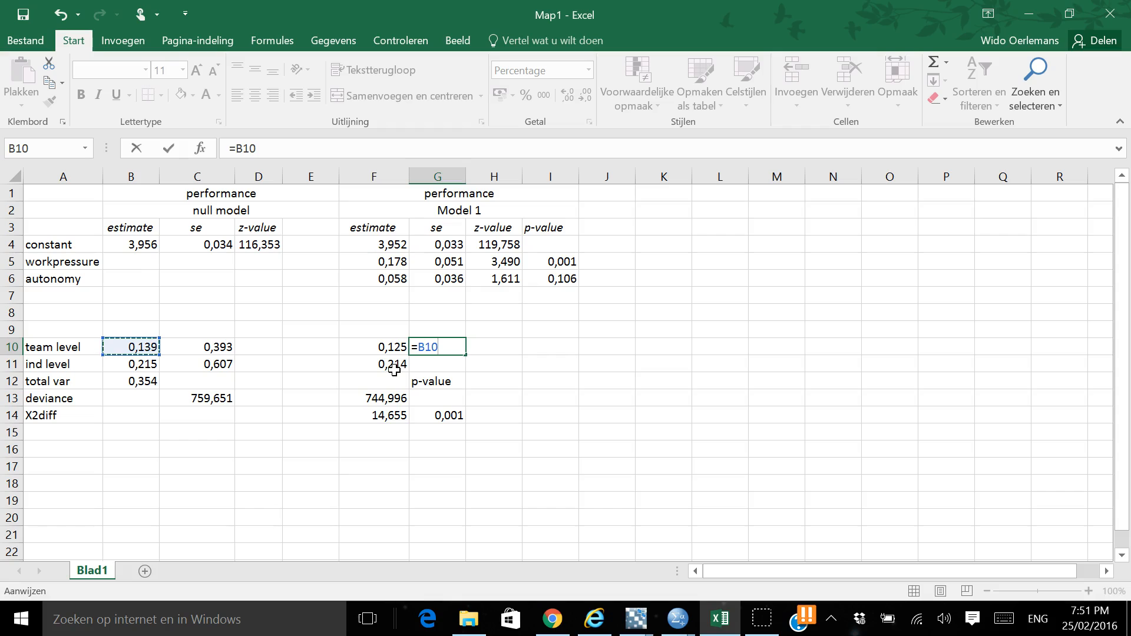
{"action": "type", "text": "-"}
{"action": "key", "text": "Left"}
{"action": "key", "text": "Left"}
{"action": "key", "text": "Right"}
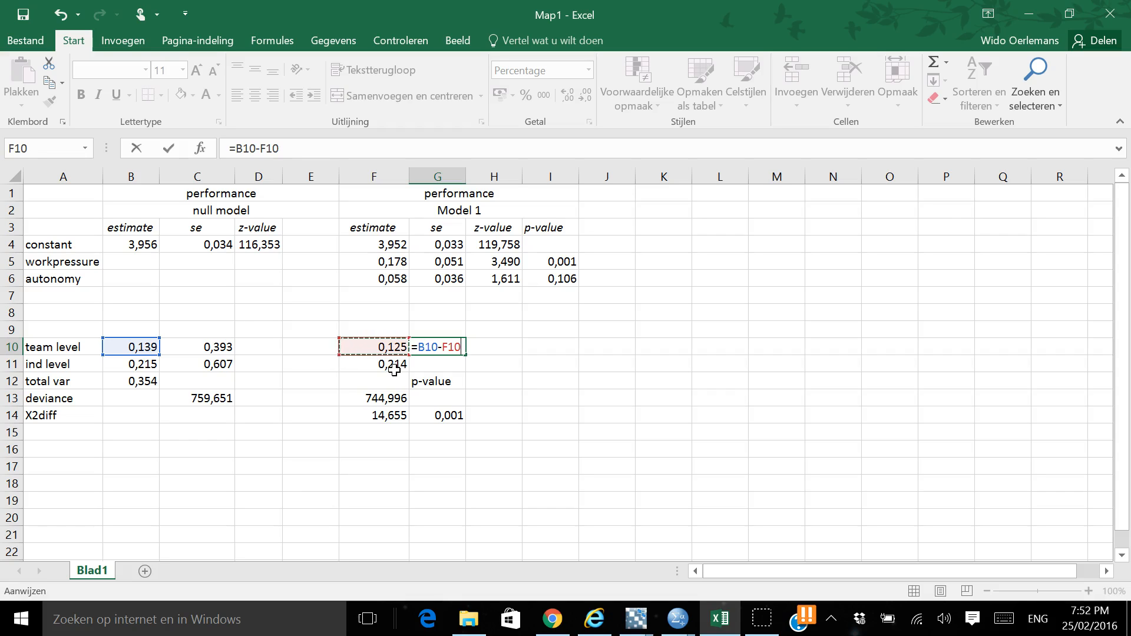
{"action": "key", "text": "Return"}
{"action": "key", "text": "Up"}
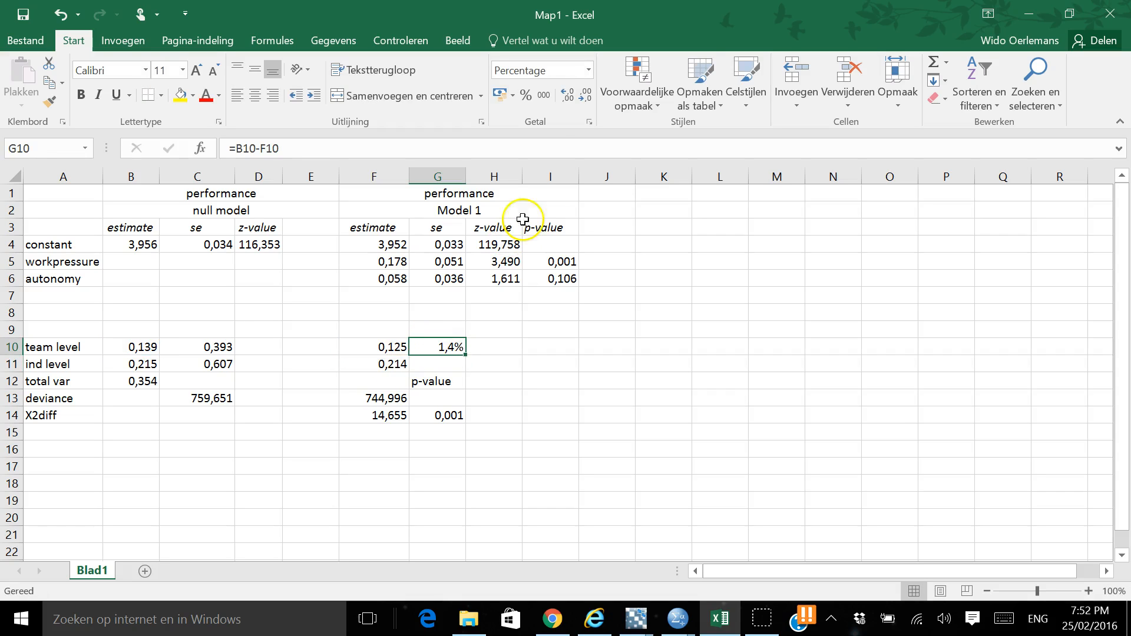
Format G10 as a number (Getal) with three decimal places
{"action": "right_click", "coordinate": [443, 347]}
{"action": "left_click", "coordinate": [500, 524]}
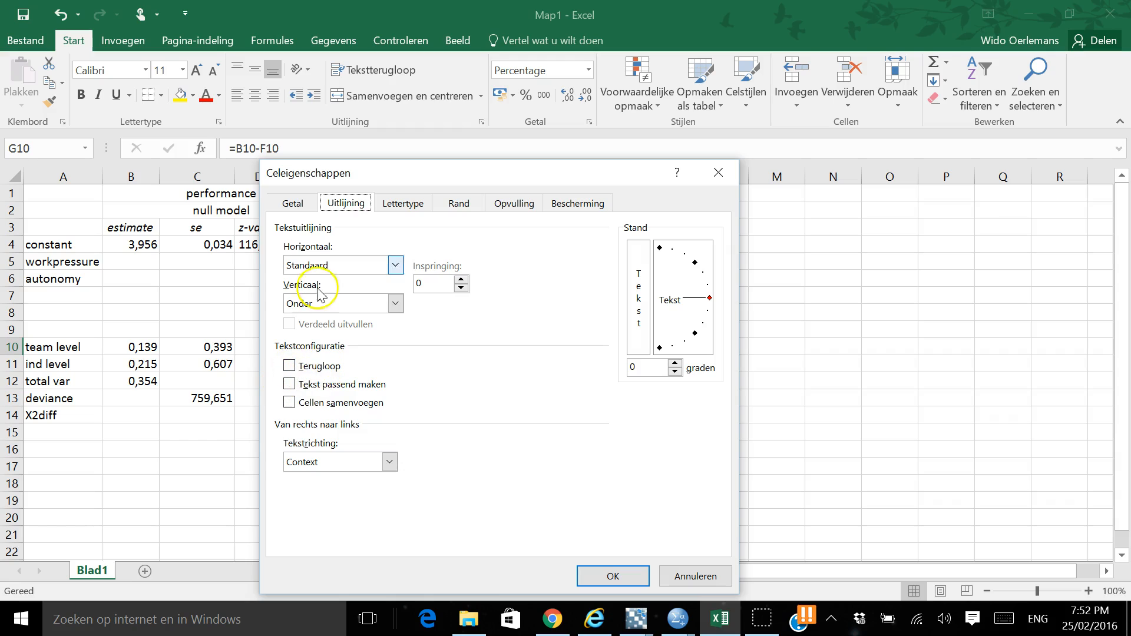
{"action": "left_click", "coordinate": [295, 204]}
{"action": "left_click", "coordinate": [290, 257]}
{"action": "left_click", "coordinate": [611, 575]}
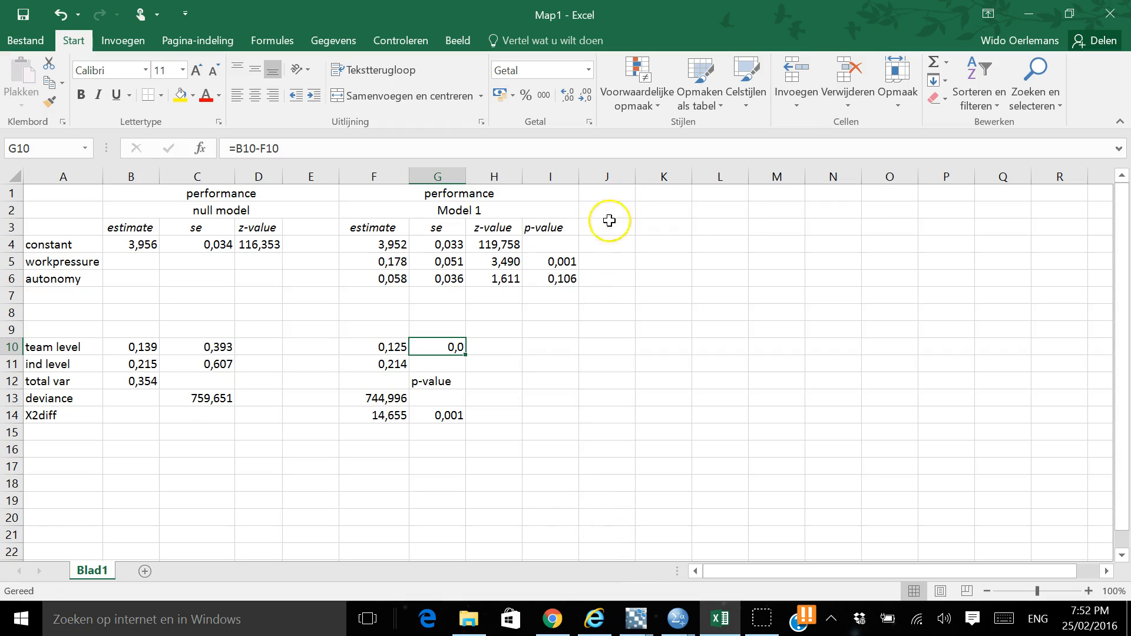
{"action": "left_click", "coordinate": [568, 98]}
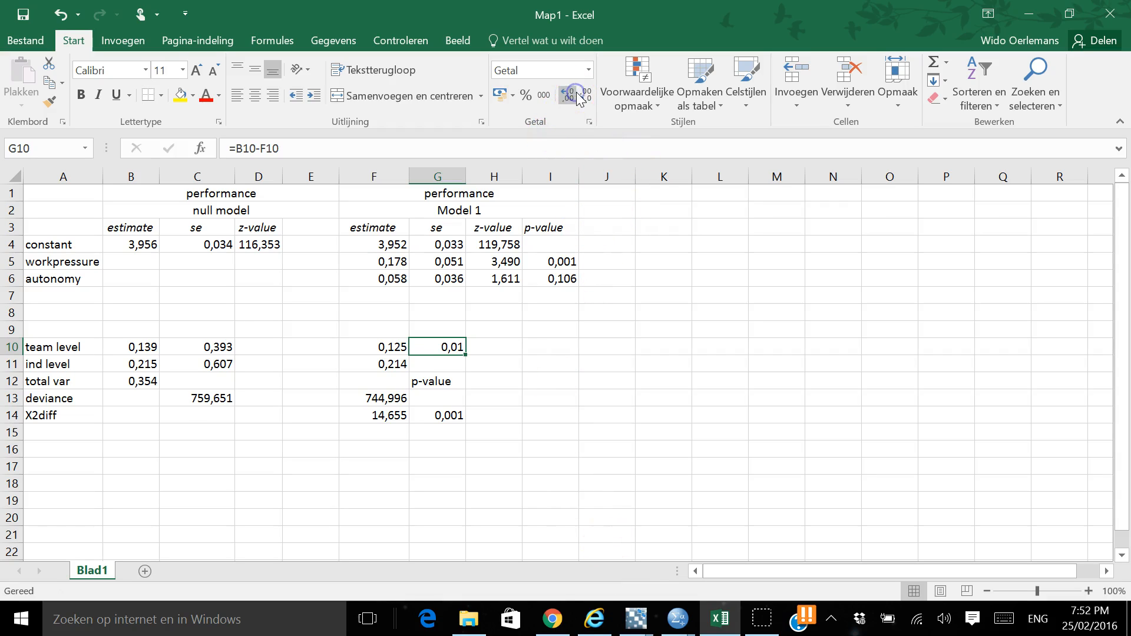
{"action": "left_click", "coordinate": [568, 98]}
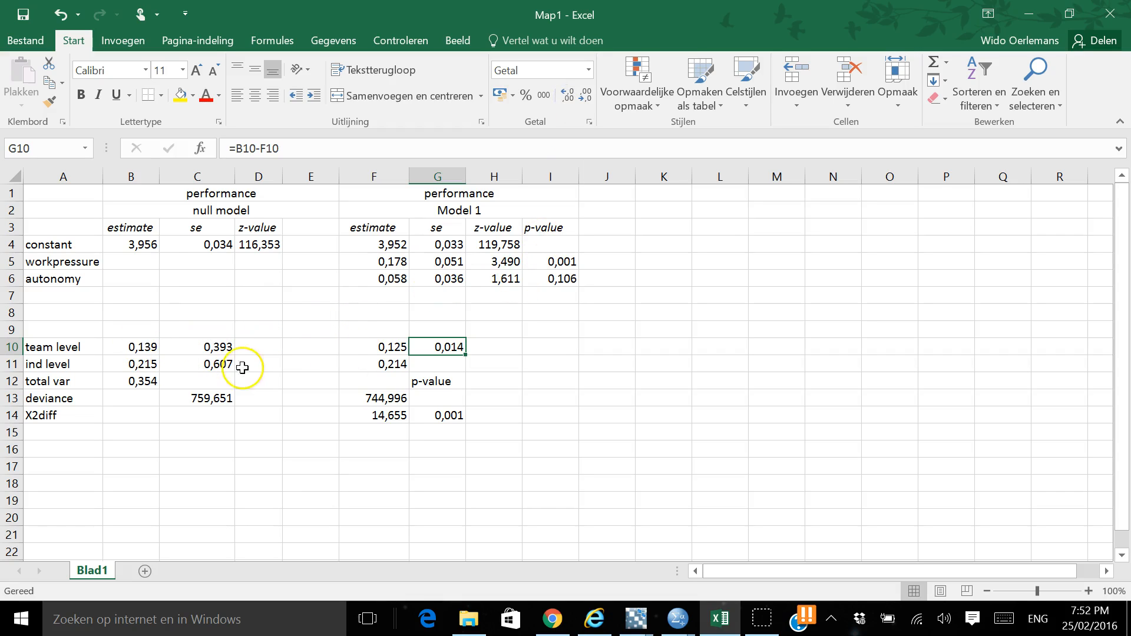
Re-enter the team level variance difference formula =B10-F10 in G10
{"action": "type", "text": "="}
{"action": "key", "text": "Left"}
{"action": "key", "text": "Left"}
{"action": "key", "text": "Left"}
{"action": "key", "text": "Left"}
{"action": "key", "text": "Left"}
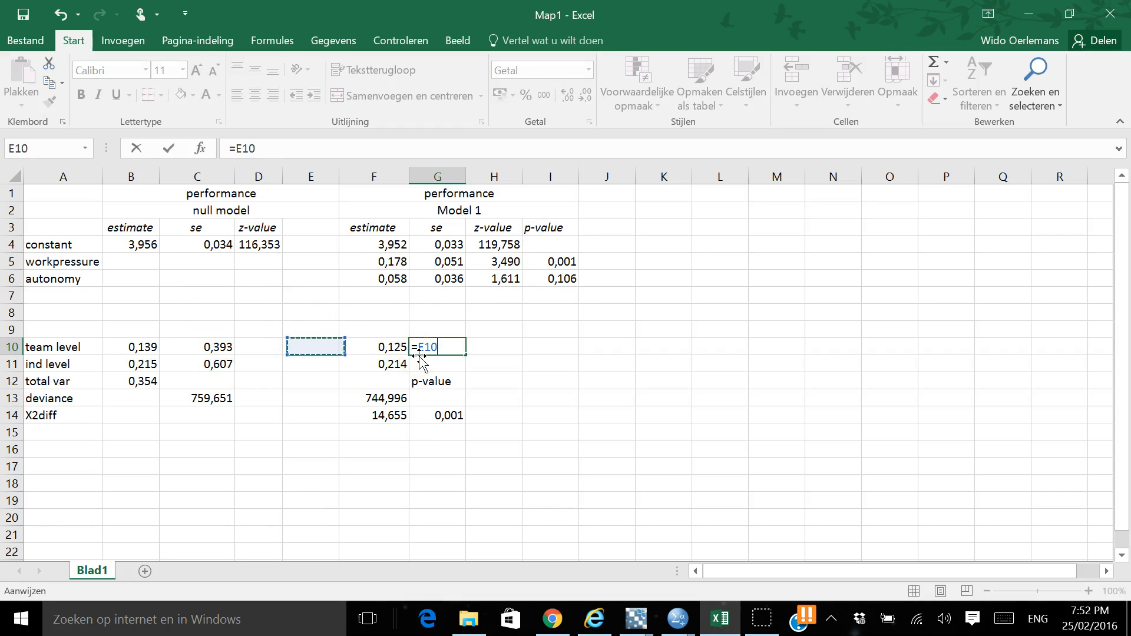
{"action": "type", "text": "-"}
{"action": "key", "text": "Left"}
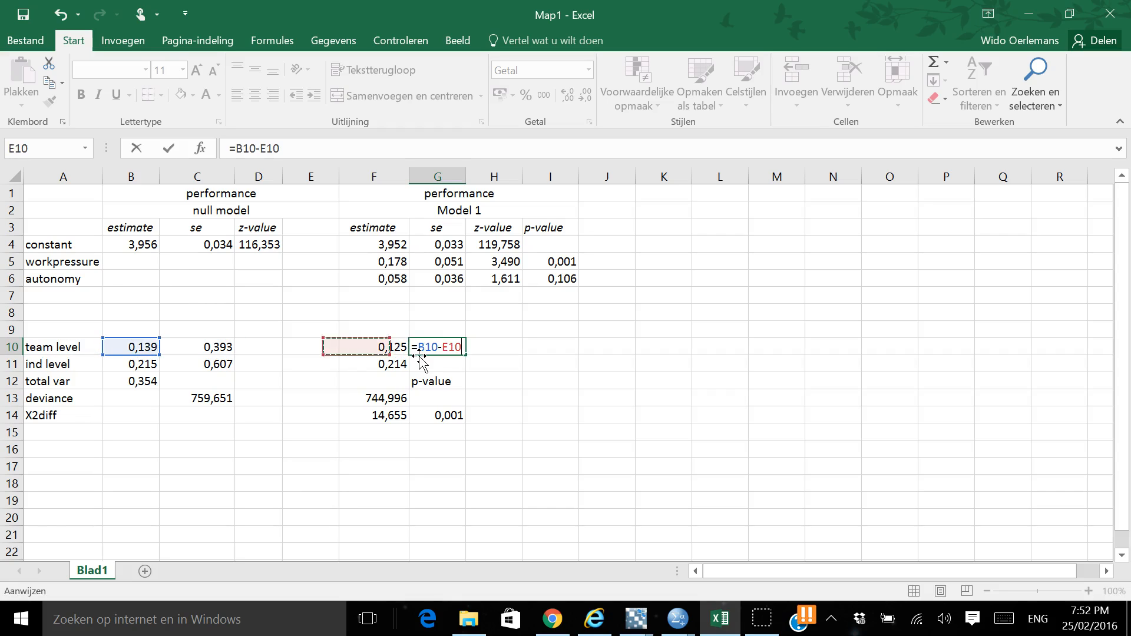
{"action": "key", "text": "ctrl+Return"}
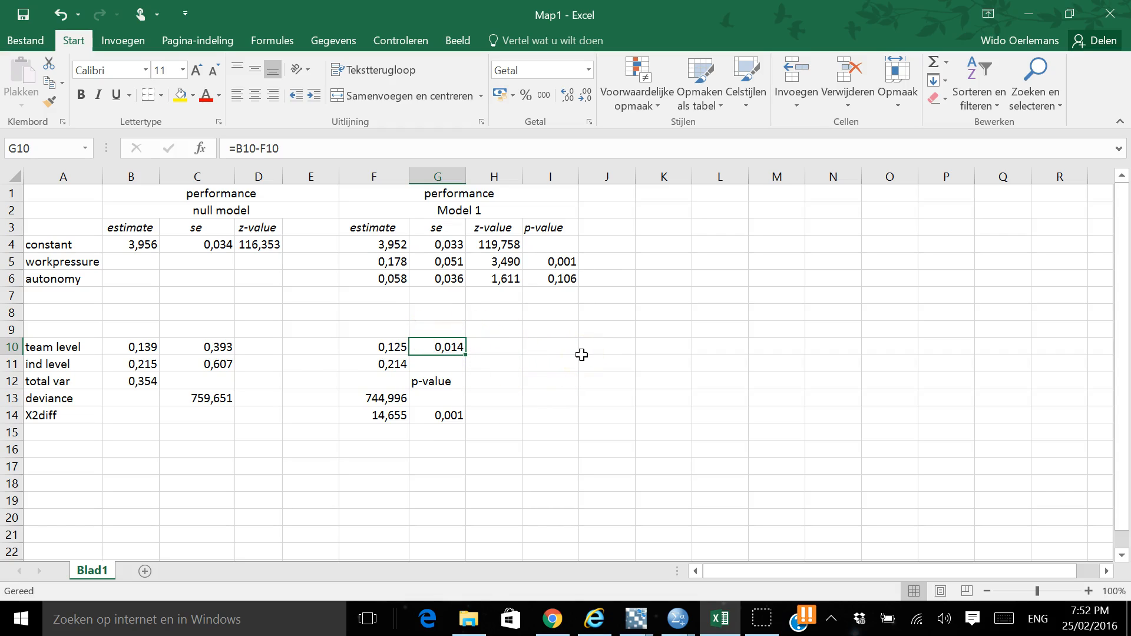
Calculate the drop in individual level variance from the null model in G11 with the formula =B11-F11
{"action": "left_click", "coordinate": [451, 366]}
{"action": "type", "text": "="}
{"action": "key", "text": "Left"}
{"action": "key", "text": "Left"}
{"action": "key", "text": "Left"}
{"action": "key", "text": "Left"}
{"action": "key", "text": "Left"}
{"action": "type", "text": "-"}
{"action": "key", "text": "Left"}
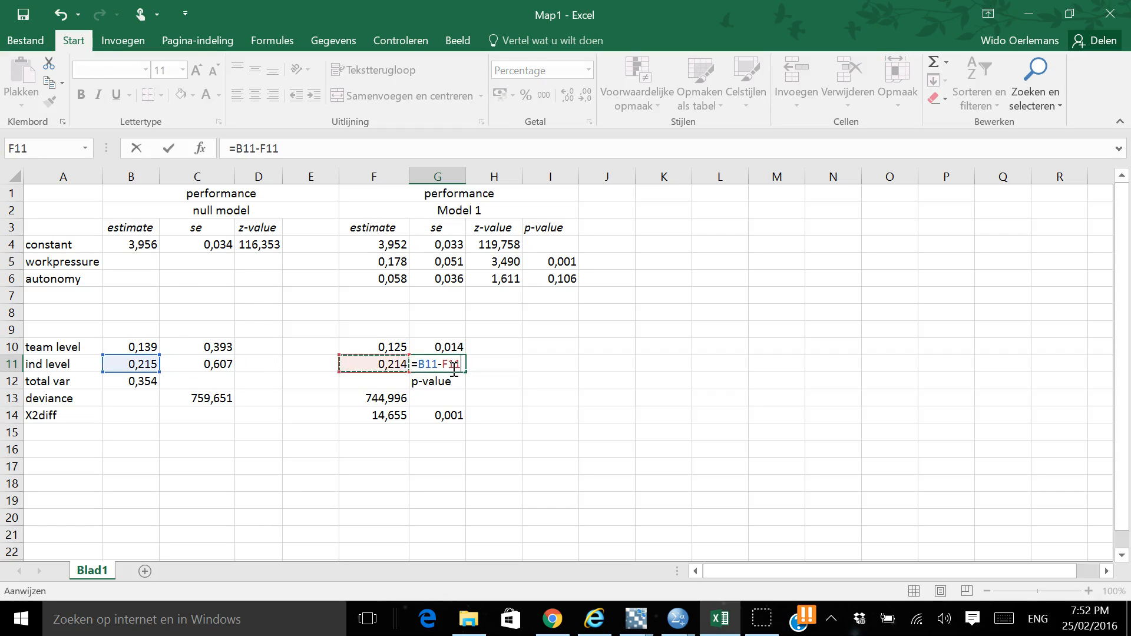
{"action": "key", "text": "Return"}
Format G11 as a number (Getal) with three decimal places
{"action": "left_click", "coordinate": [457, 365]}
{"action": "right_click", "coordinate": [457, 366]}
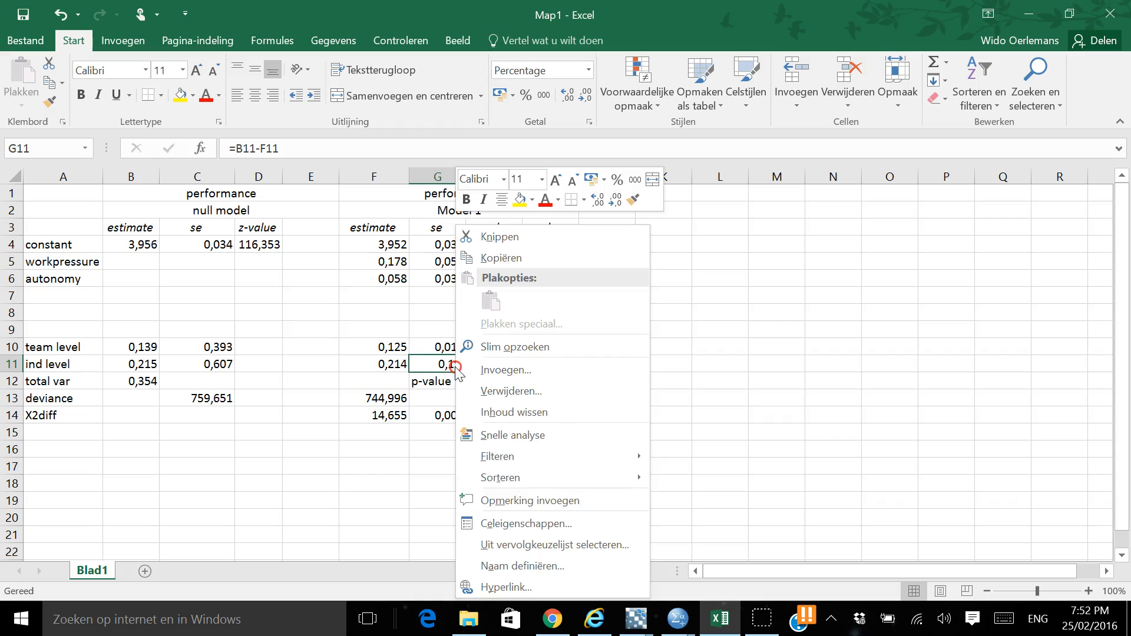
{"action": "left_click", "coordinate": [512, 525]}
{"action": "left_click", "coordinate": [320, 258]}
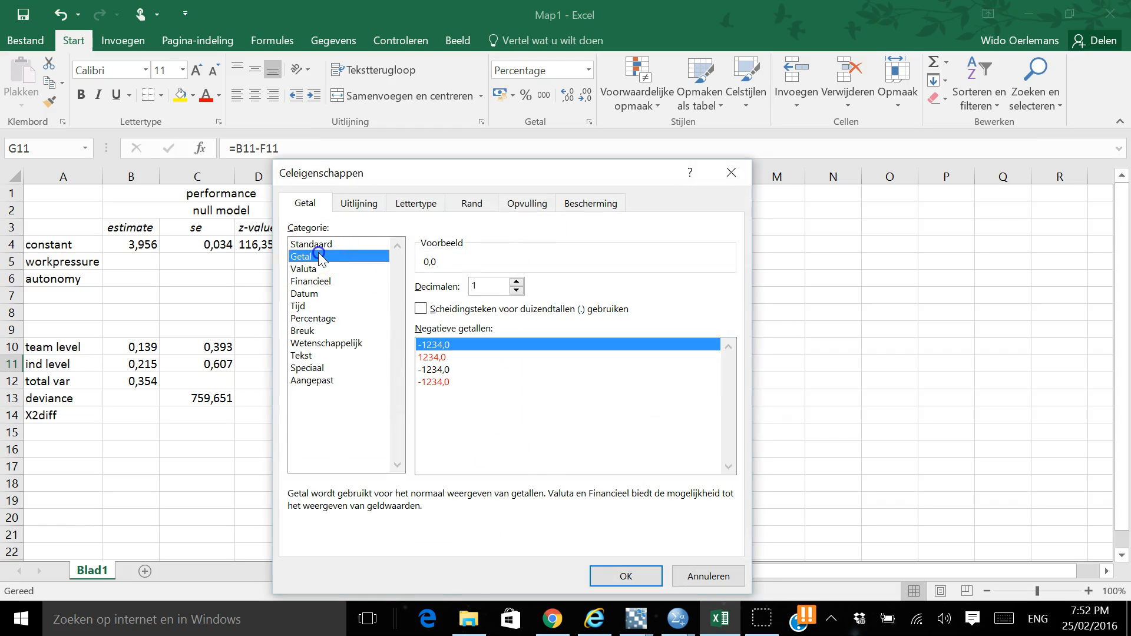
{"action": "left_click", "coordinate": [626, 575]}
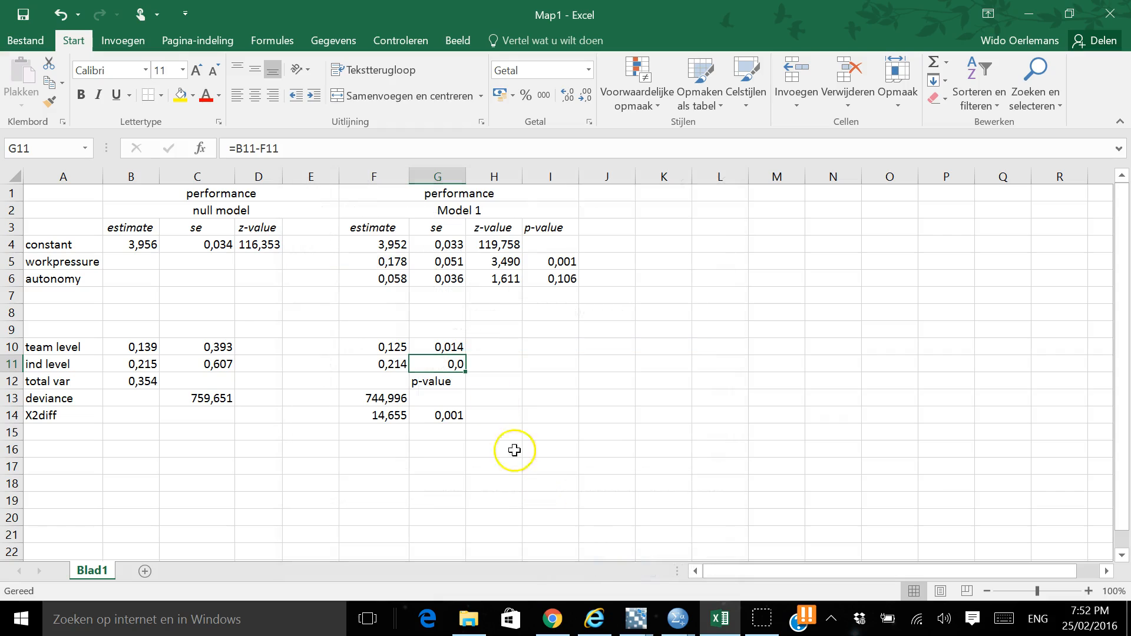
{"action": "left_click", "coordinate": [566, 97]}
{"action": "left_click", "coordinate": [565, 97]}
{"action": "left_click", "coordinate": [538, 302]}
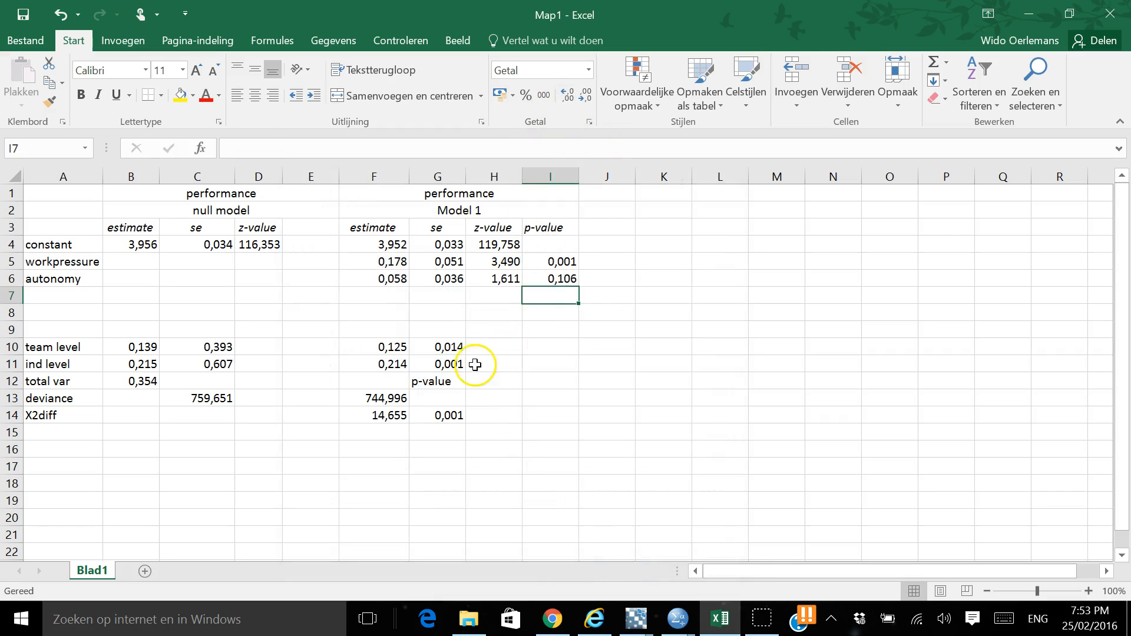
Compare the team level variance of the null model with that of Model 1 and their difference along row 10
{"action": "left_click", "coordinate": [454, 346]}
{"action": "key", "text": "Left"}
{"action": "key", "text": "Left"}
{"action": "key", "text": "Left"}
{"action": "key", "text": "Left"}
{"action": "key", "text": "Left"}
{"action": "key", "text": "Left"}
{"action": "key", "text": "Right"}
{"action": "key", "text": "Right"}
{"action": "key", "text": "Right"}
{"action": "key", "text": "Right"}
{"action": "key", "text": "Right"}
{"action": "key", "text": "Left"}
{"action": "key", "text": "Left"}
{"action": "key", "text": "Left"}
{"action": "key", "text": "Left"}
{"action": "key", "text": "Right"}
{"action": "key", "text": "Right"}
{"action": "key", "text": "Right"}
{"action": "key", "text": "Right"}
{"action": "key", "text": "Right"}
{"action": "key", "text": "Left"}
{"action": "key", "text": "Right"}
{"action": "key", "text": "Right"}
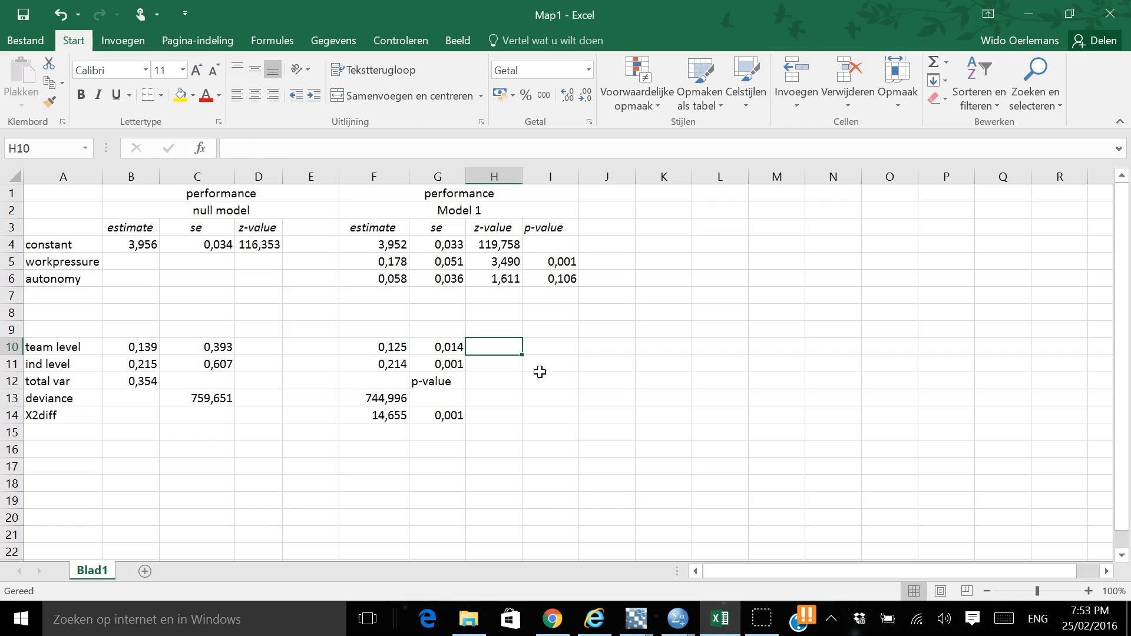
{"action": "key", "text": "Left"}
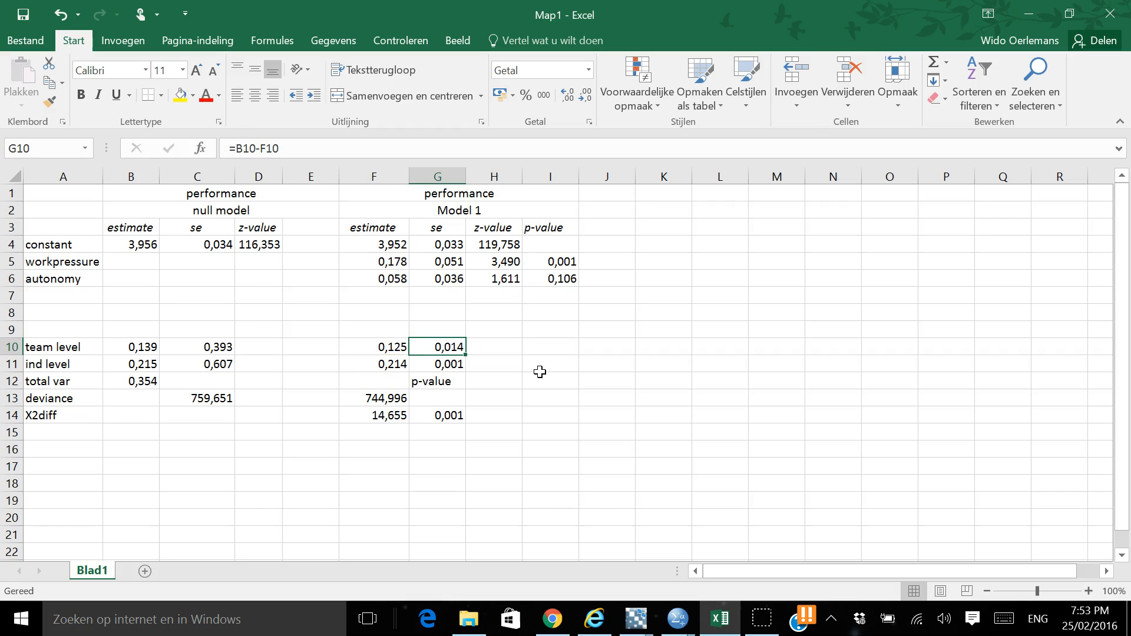
Compare the individual level variance of the null model with that of Model 1 and their difference along row 11
{"action": "key", "text": "Down"}
{"action": "key", "text": "Left"}
{"action": "key", "text": "Left"}
{"action": "key", "text": "Left"}
{"action": "key", "text": "Left"}
{"action": "key", "text": "Left"}
{"action": "key", "text": "Right"}
{"action": "key", "text": "Right"}
{"action": "key", "text": "Right"}
{"action": "key", "text": "Right"}
{"action": "key", "text": "Right"}
{"action": "key", "text": "Left"}
{"action": "key", "text": "Left"}
{"action": "key", "text": "Left"}
{"action": "key", "text": "Left"}
{"action": "key", "text": "Left"}
{"action": "key", "text": "Right"}
{"action": "key", "text": "Right"}
{"action": "key", "text": "Right"}
{"action": "key", "text": "Right"}
{"action": "key", "text": "Right"}
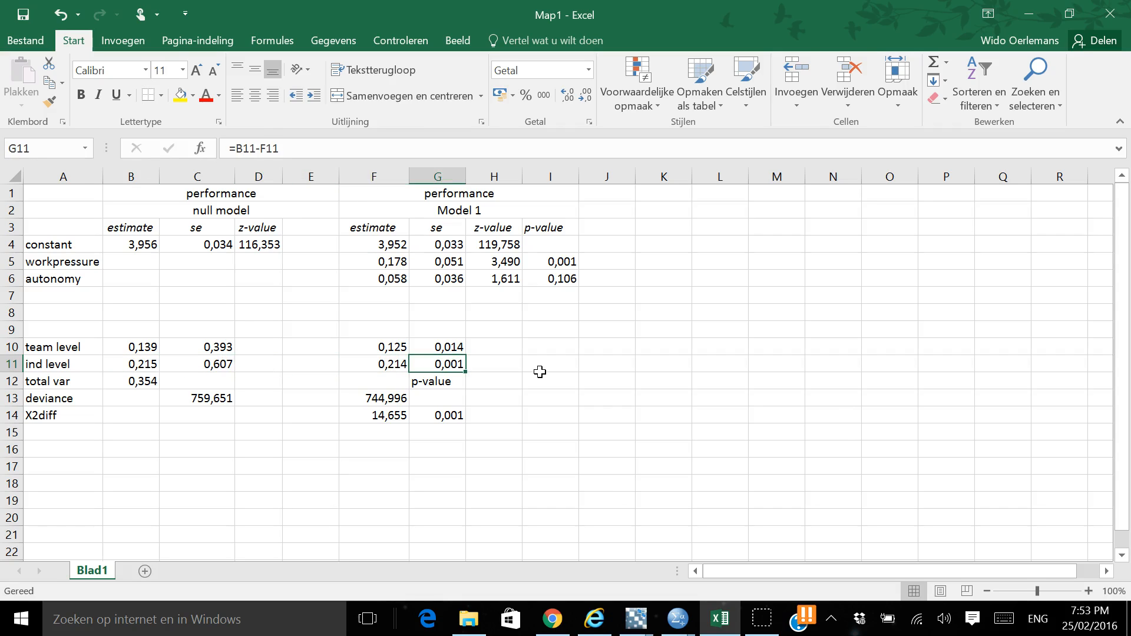
{"action": "key", "text": "Up"}
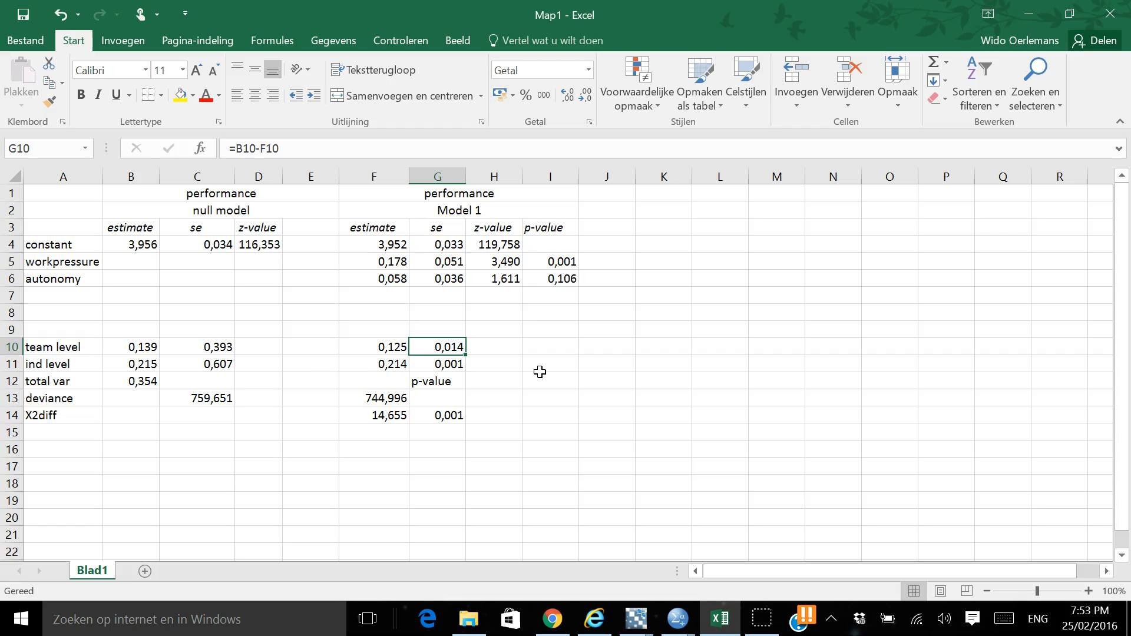
{"action": "key", "text": "XF86MonBrightnessDown"}
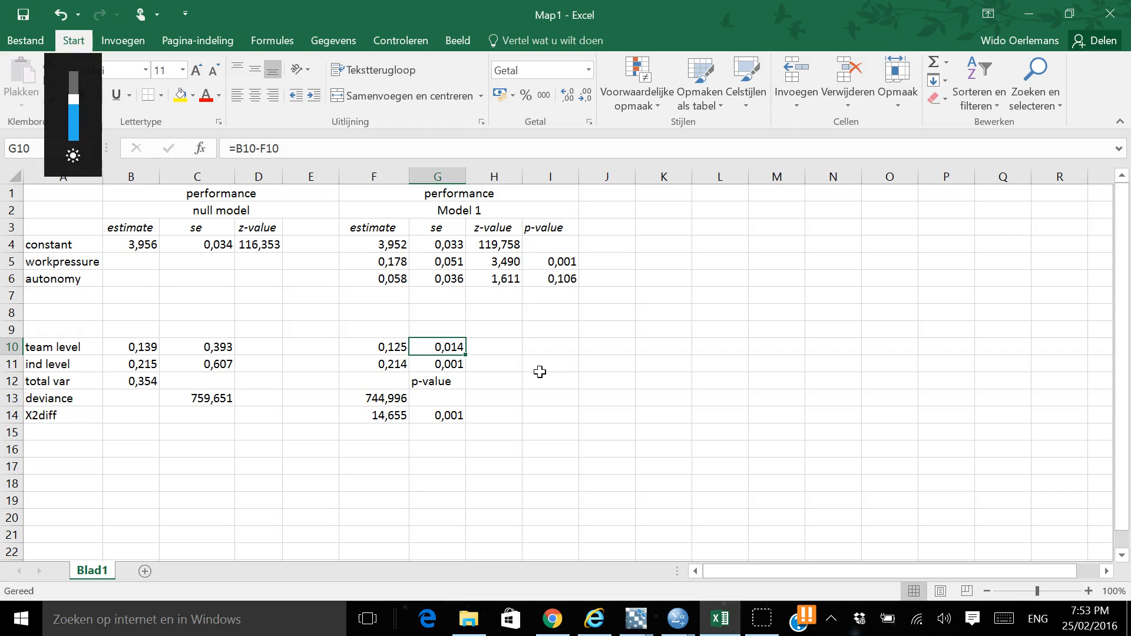
{"action": "key", "text": "Down"}
{"action": "key", "text": "Down"}
Change the G10 formula to =(B10-F10)/B12 to express the team level variance drop as a share of the total variance
{"action": "double_click", "coordinate": [444, 351]}
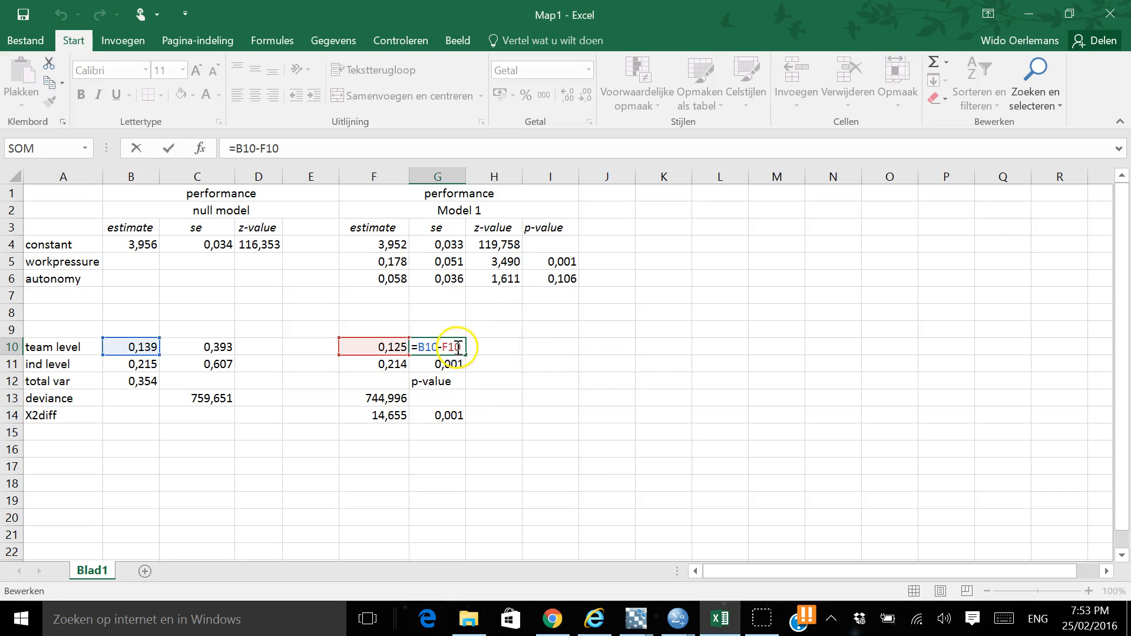
{"action": "left_click", "coordinate": [416, 349]}
{"action": "type", "text": "("}
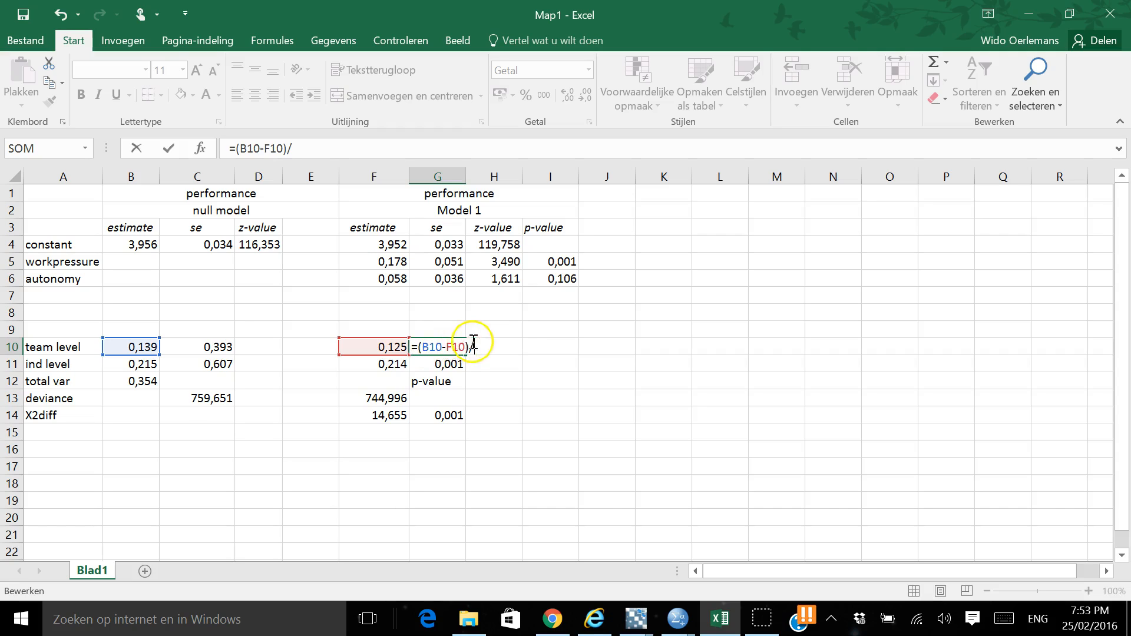
{"action": "left_click", "coordinate": [148, 382]}
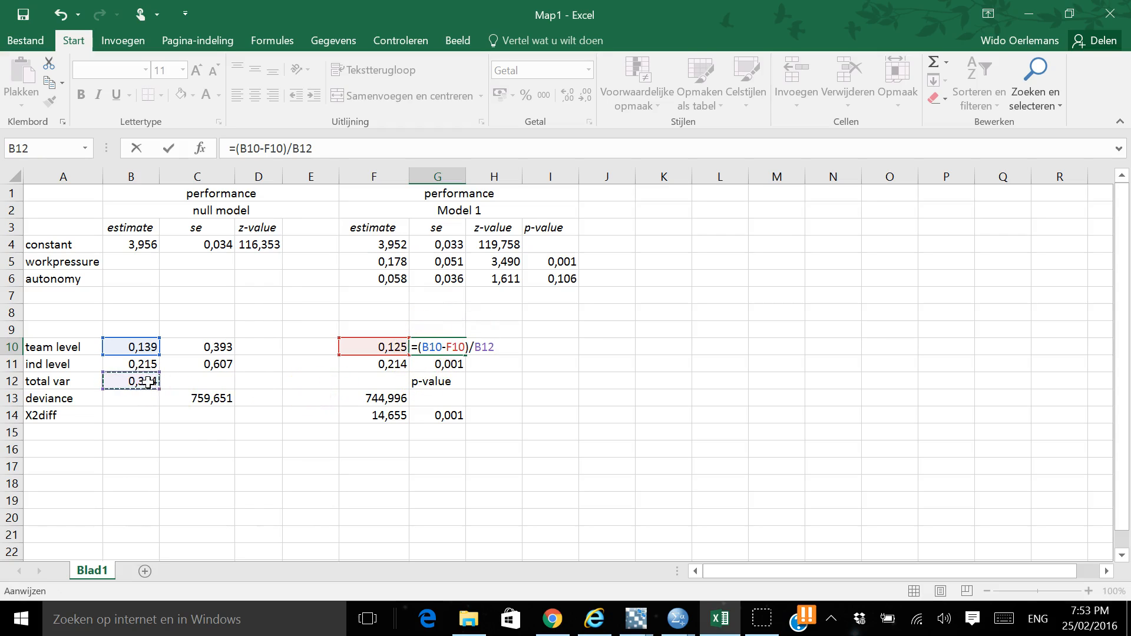
{"action": "key", "text": "Return"}
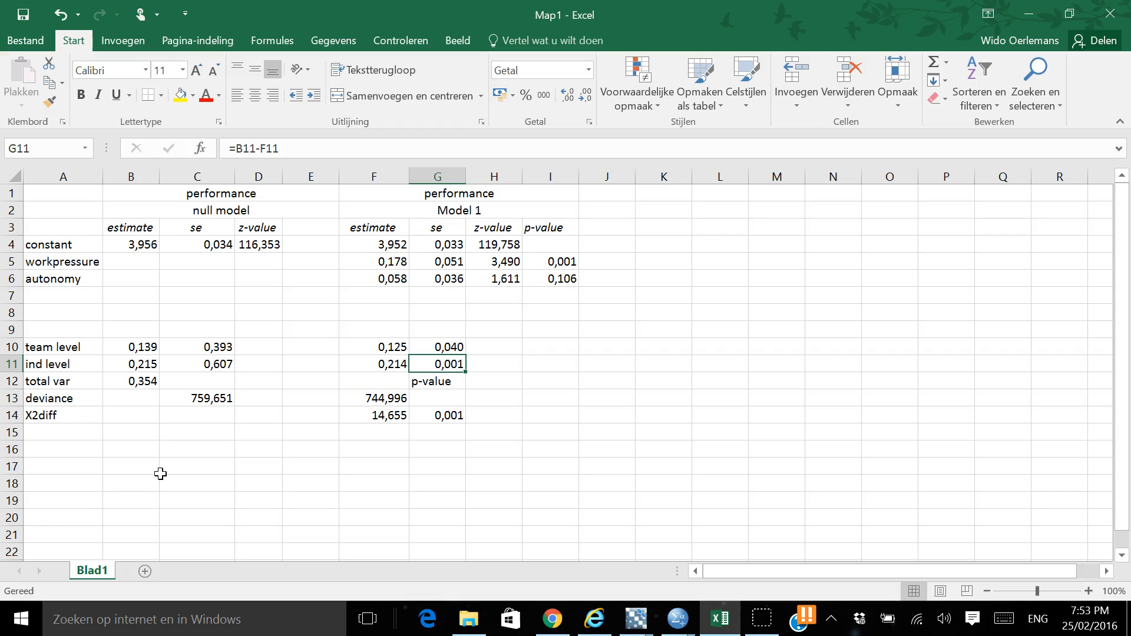
Change the G11 formula to =(B11-F11)/B12 to express the individual level variance drop as a share of the total variance
{"action": "left_click", "coordinate": [235, 148]}
{"action": "type", "text": "("}
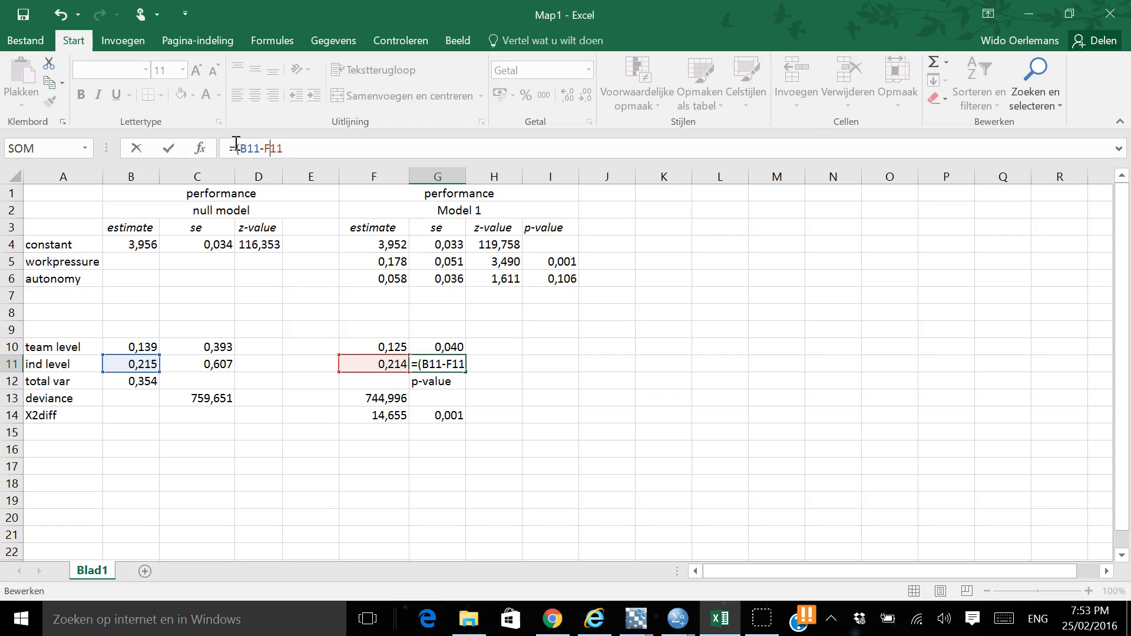
{"action": "type", "text": ")/"}
{"action": "left_click", "coordinate": [144, 381]}
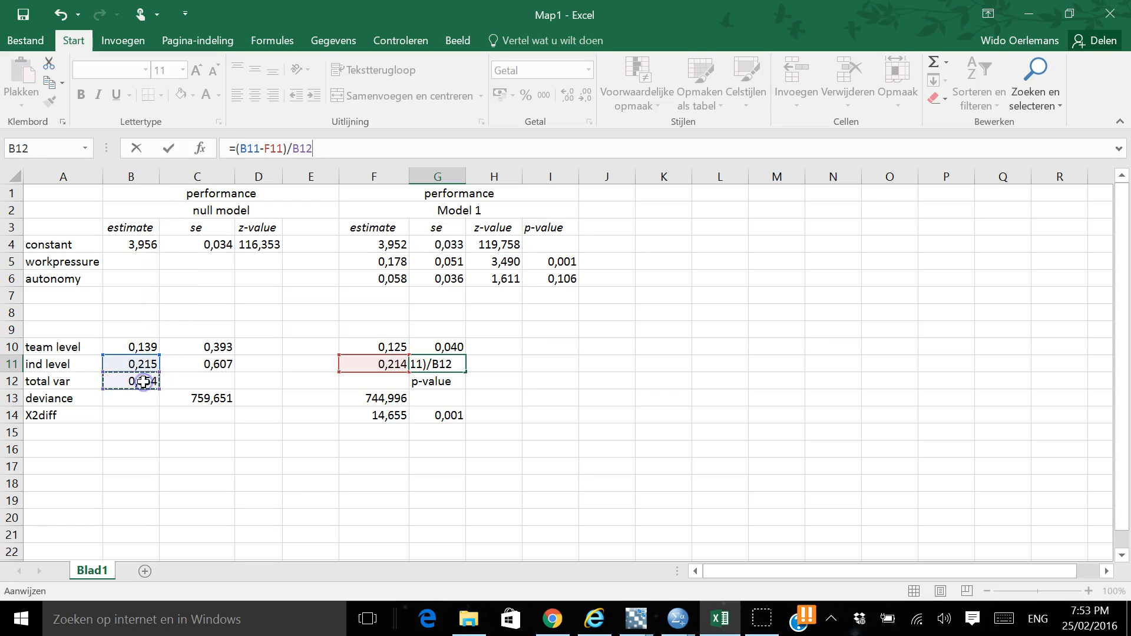
{"action": "key", "text": "Return"}
Format the explained variance cells G10:G11 as percentages with one decimal place
{"action": "key", "text": "Up"}
{"action": "key", "text": "Up"}
{"action": "key", "text": "shift+Down"}
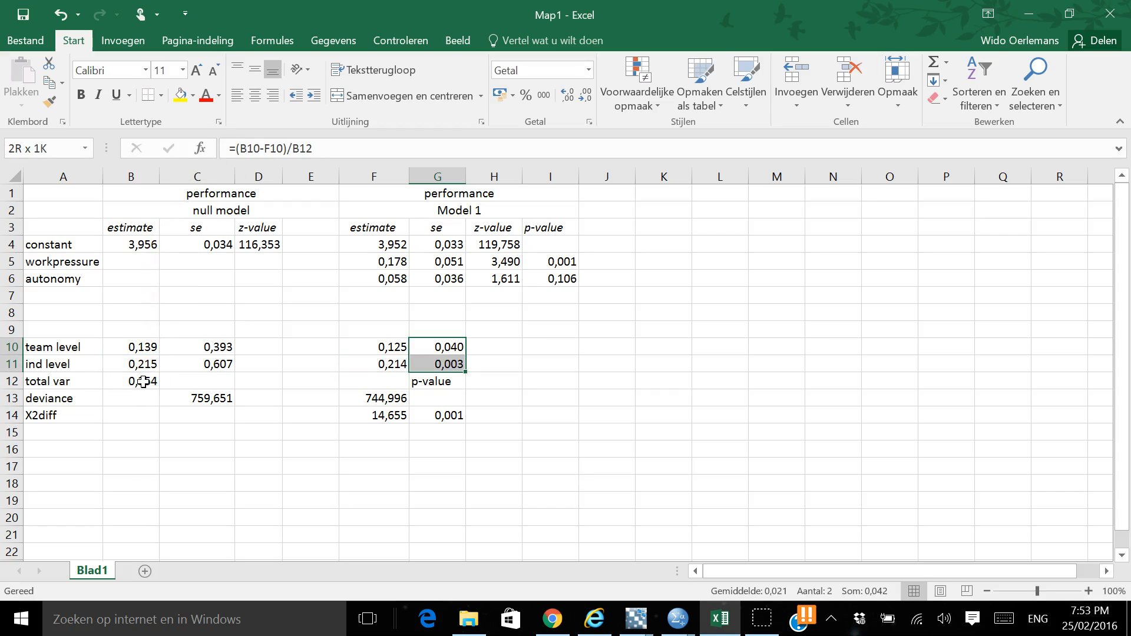
{"action": "left_click", "coordinate": [539, 96]}
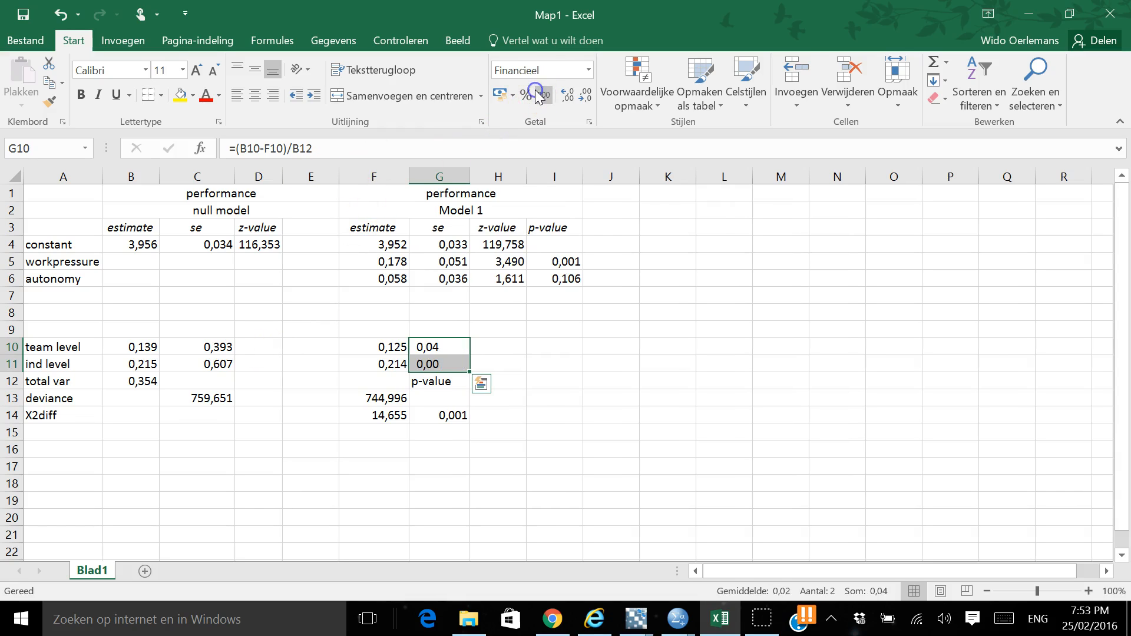
{"action": "left_click", "coordinate": [525, 95]}
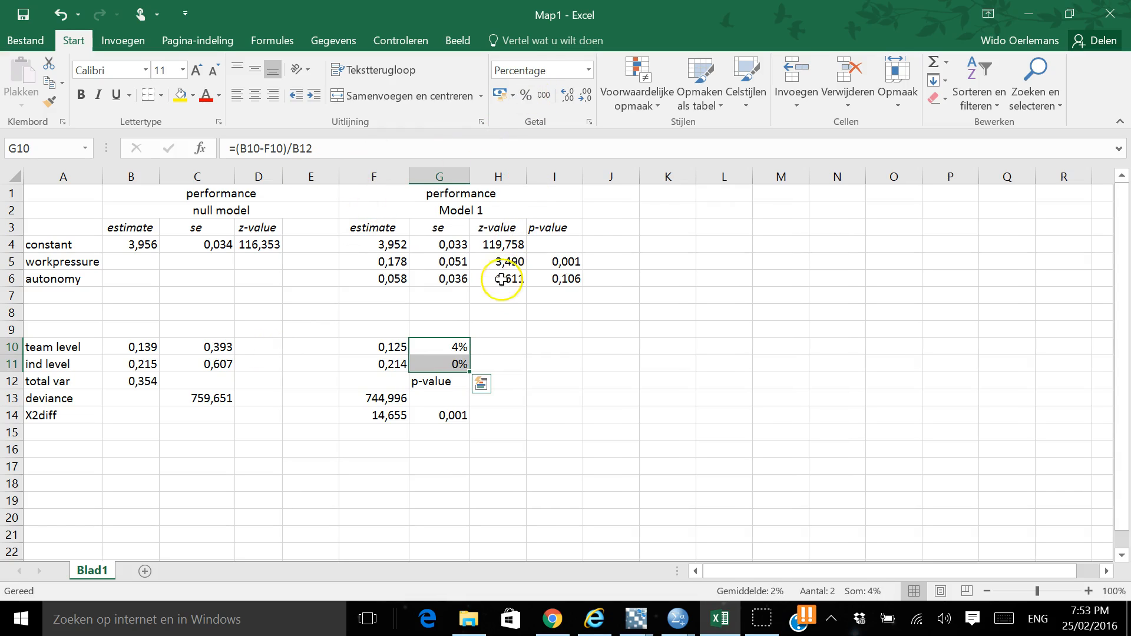
{"action": "left_click", "coordinate": [569, 98]}
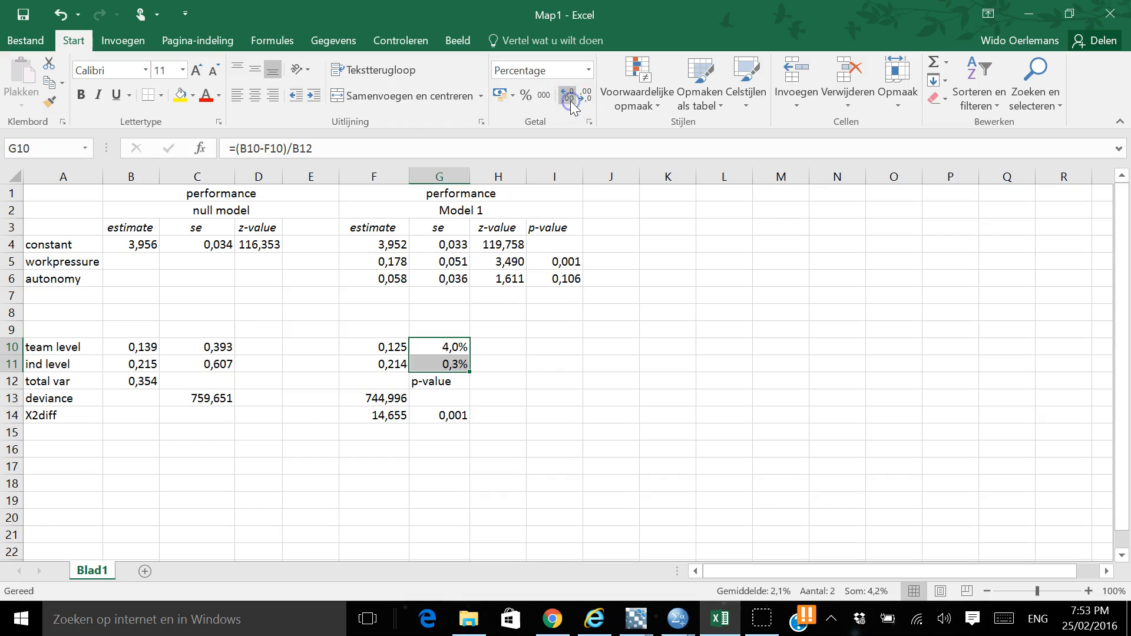
{"action": "left_click", "coordinate": [508, 348]}
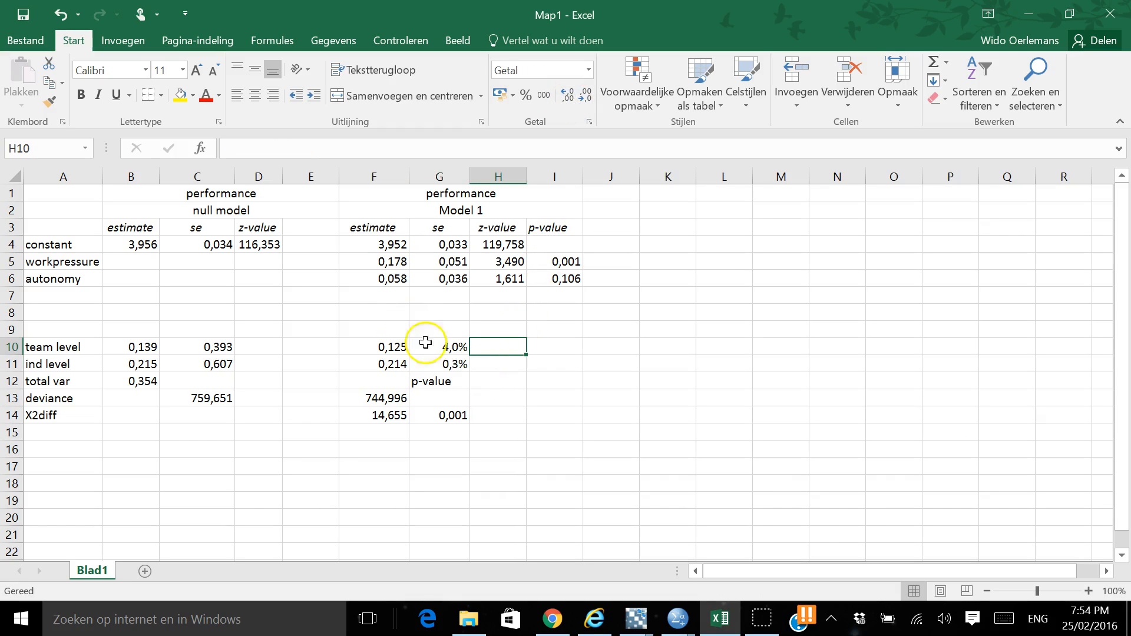
{"action": "left_click", "coordinate": [450, 347]}
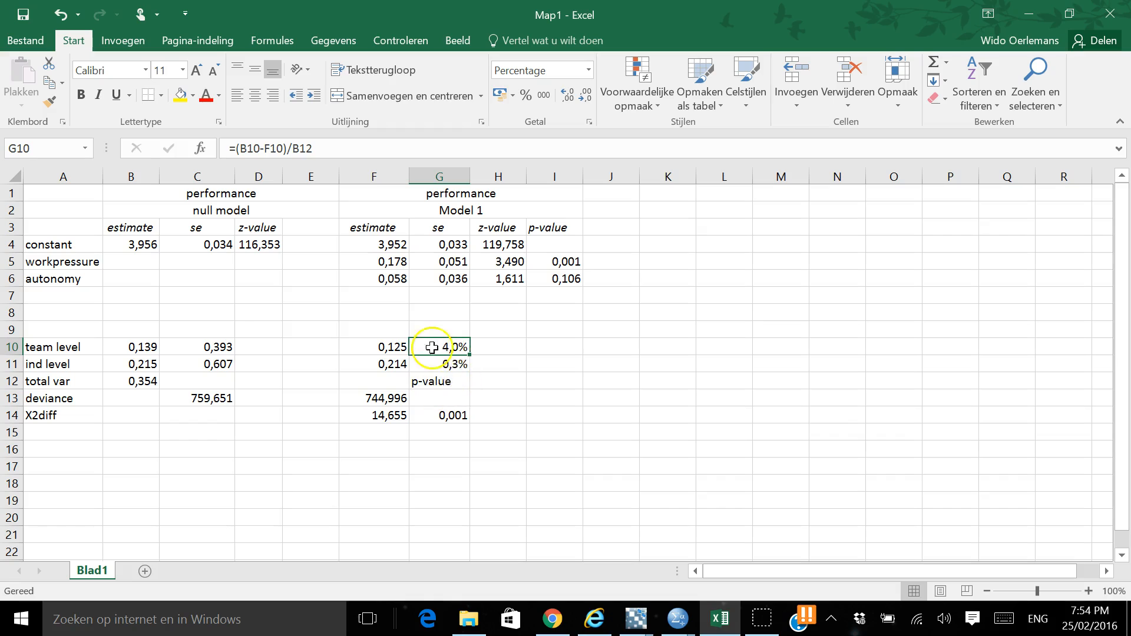
{"action": "left_click_drag", "start_coordinate": [76, 331], "coordinate": [172, 367]}
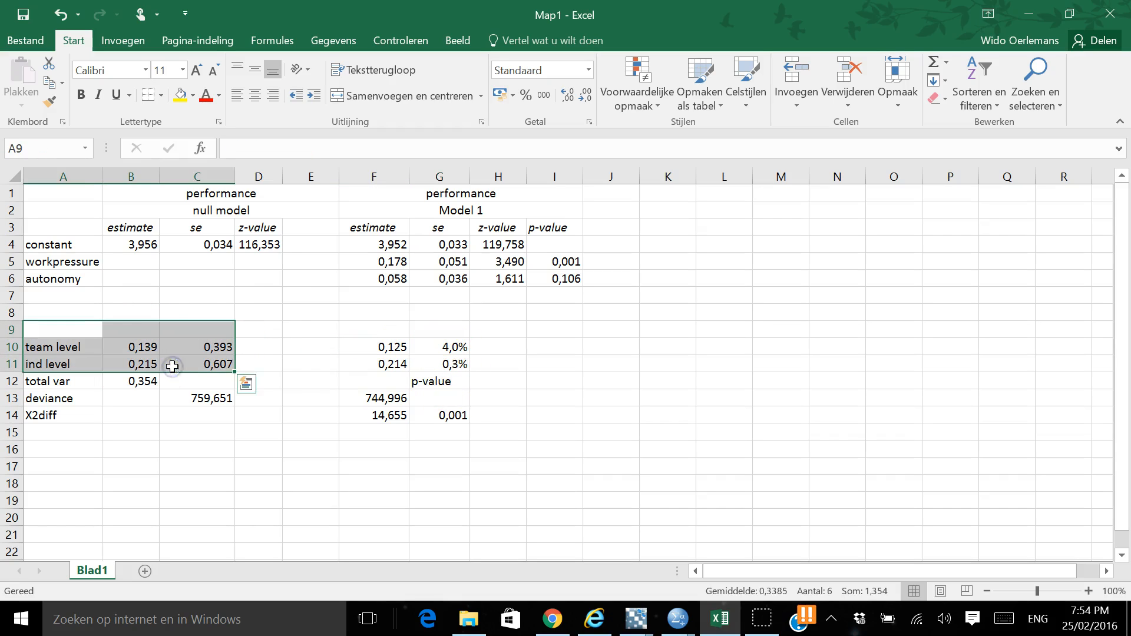
{"action": "left_click", "coordinate": [292, 378]}
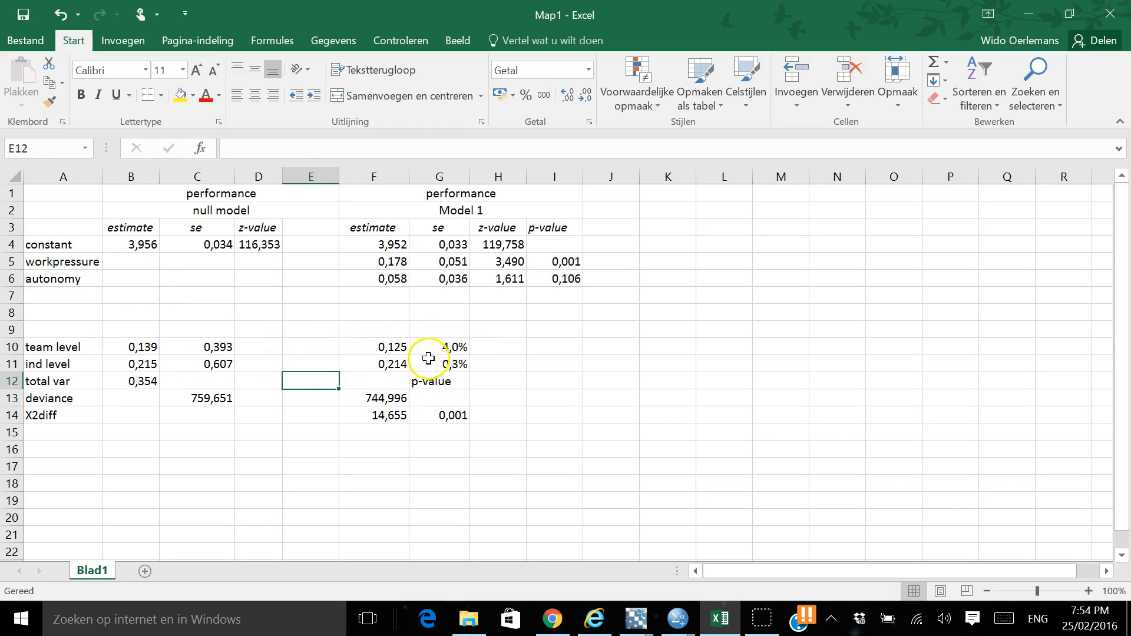